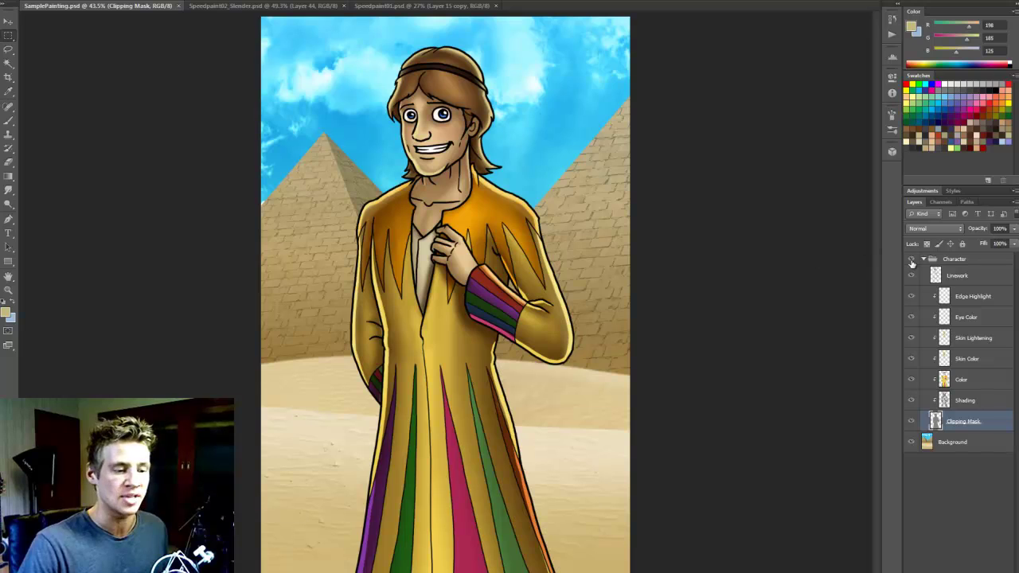
Step: Hide the Background and every clipped layer from Edge Highlight to Shading, and toggle the Clipping Mask layer to compare the base
drag(911, 296, 911, 407)
click(911, 444)
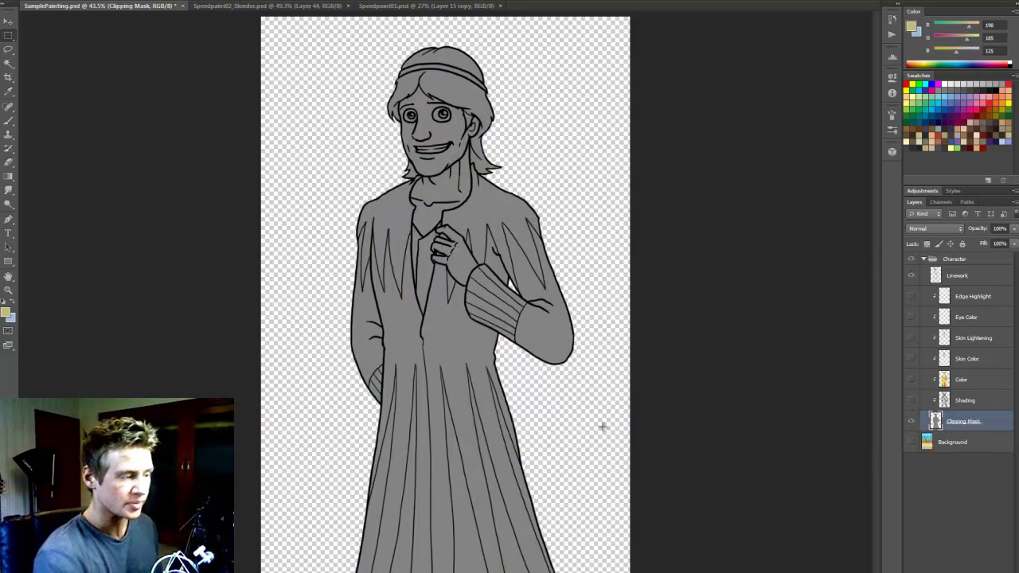
click(911, 421)
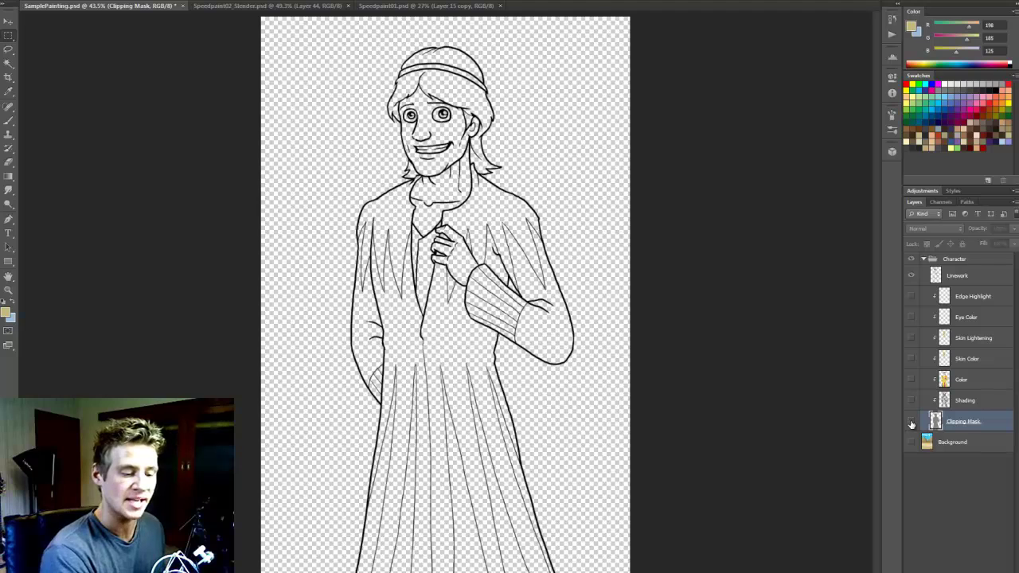
click(911, 420)
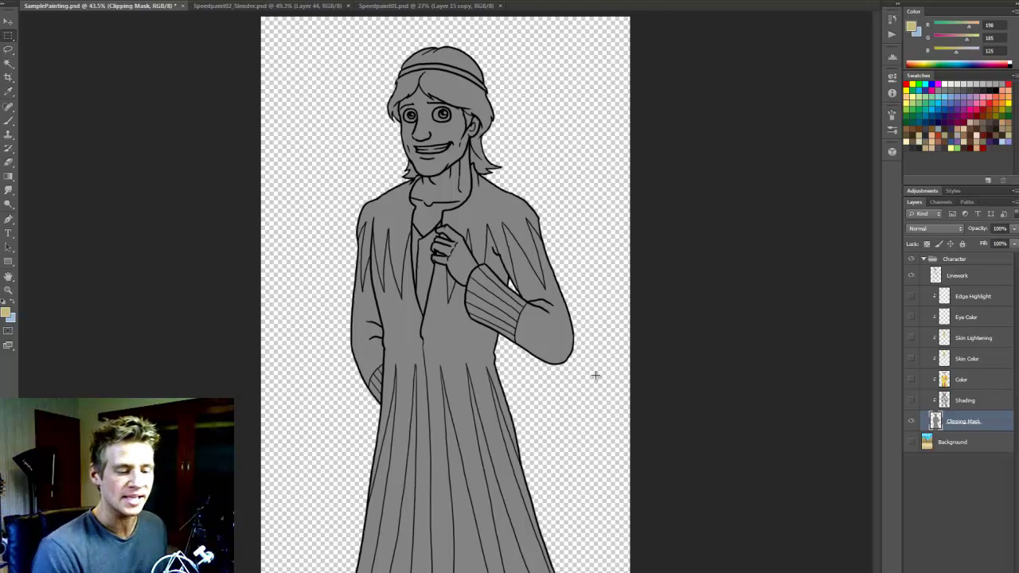
Step: Add a new layer above the Character group and fill a freehand circular selection beside the head with the tan foreground color
click(923, 260)
key(ctrl+shift+alt+n)
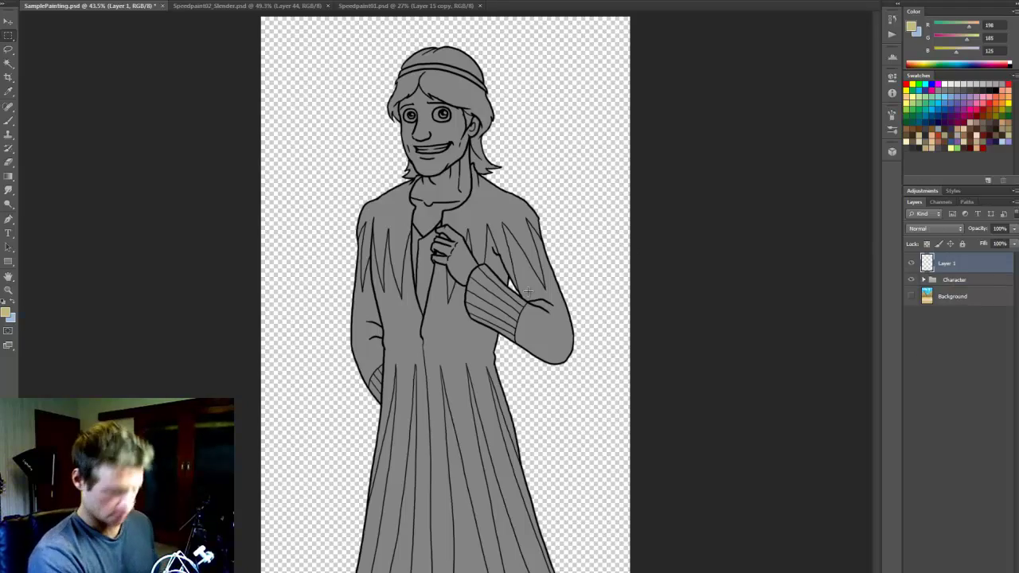
key(b)
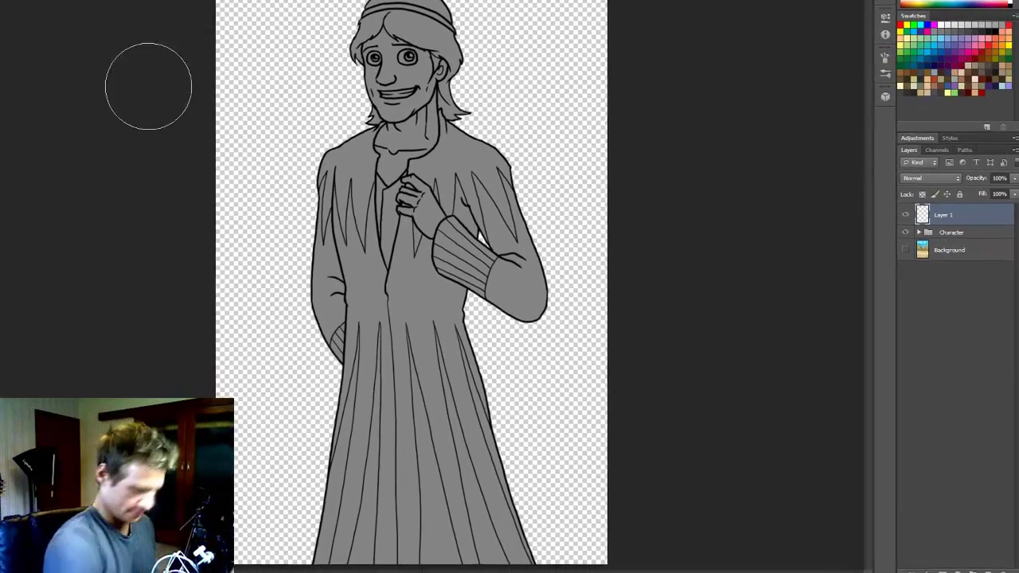
key(l)
mouse_move(575, 36)
mouse_down()
mouse_move(491, 79)
mouse_move(573, 122)
mouse_move(549, 44)
mouse_up()
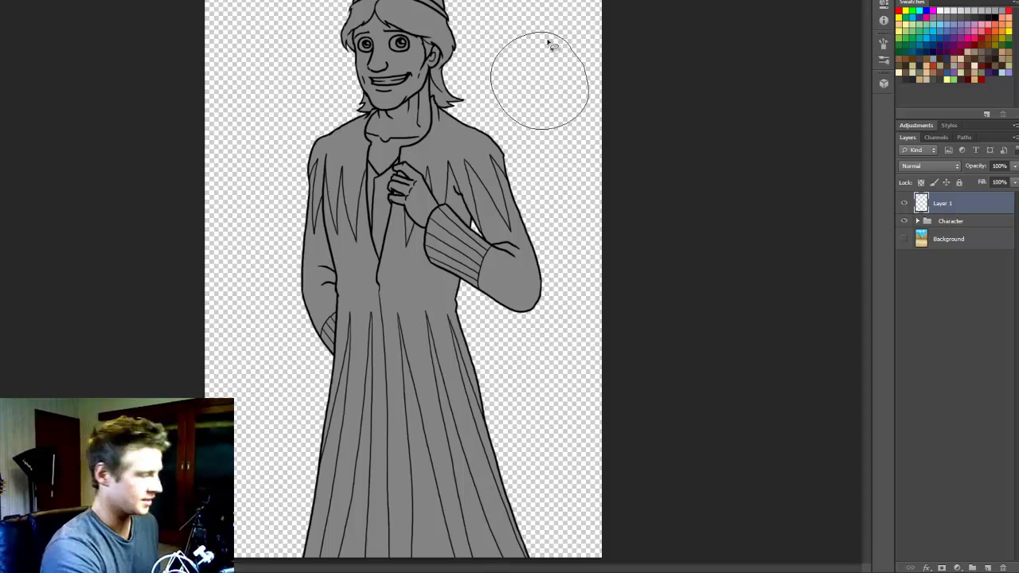
right_click(523, 83)
click(577, 251)
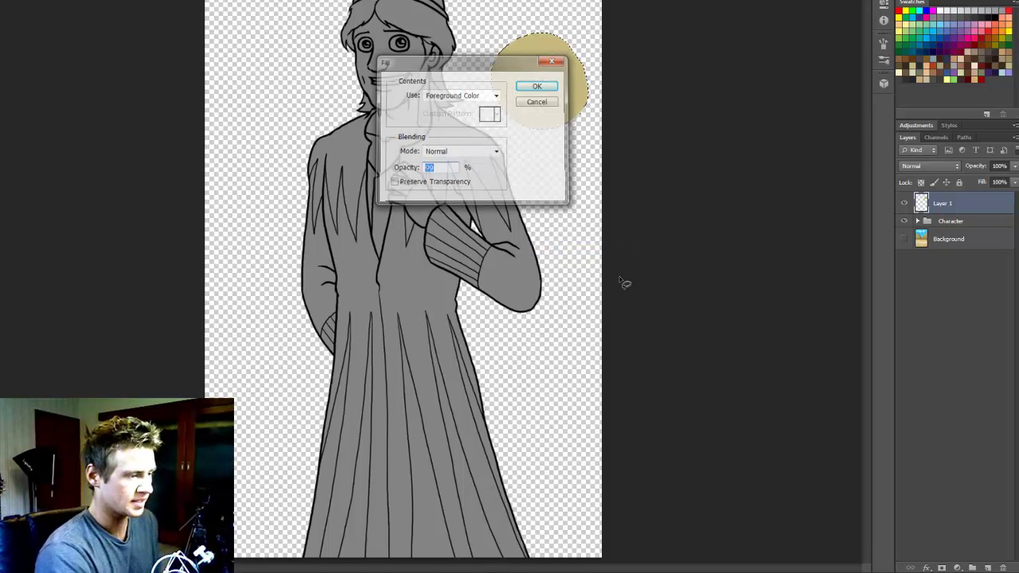
key(Return)
key(ctrl+d)
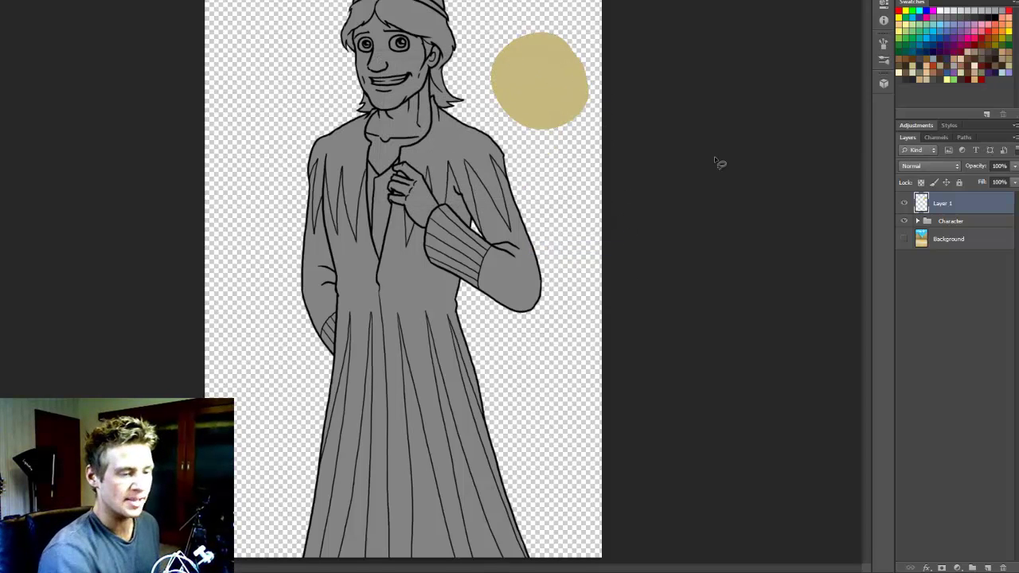
Step: Add another layer clipped to the tan circle and brush black shading along the circle's lower-right edge
click(988, 568)
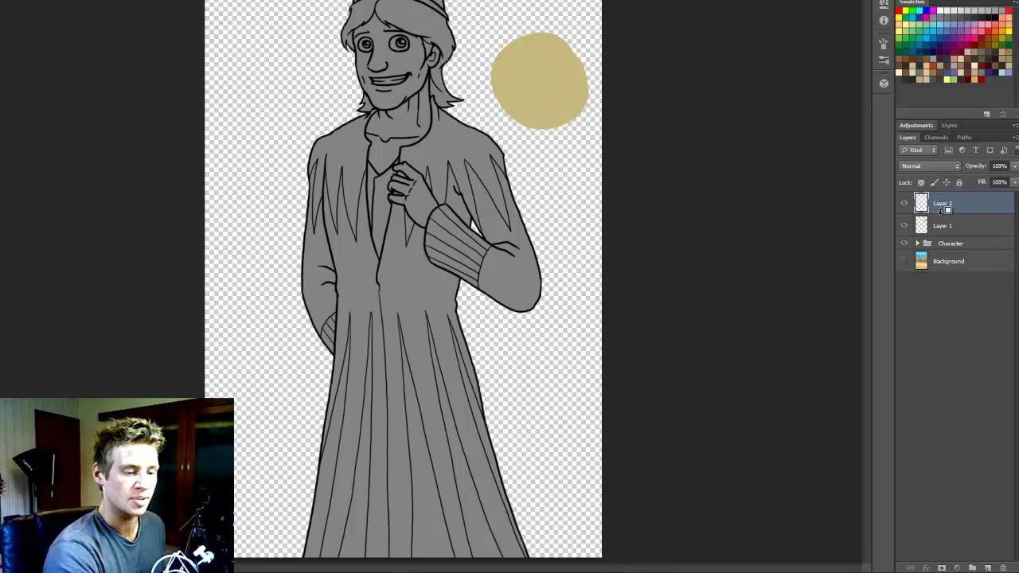
alt+click(925, 215)
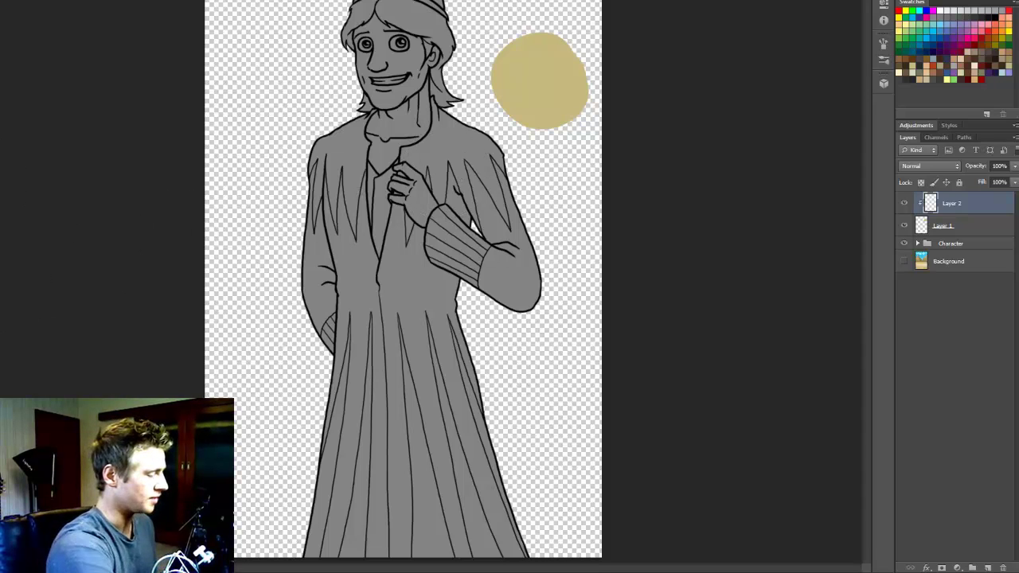
mouse_move(568, 40)
mouse_down()
mouse_move(605, 65)
mouse_move(577, 201)
mouse_move(536, 141)
mouse_move(619, 34)
mouse_move(546, 149)
mouse_move(614, 82)
mouse_up()
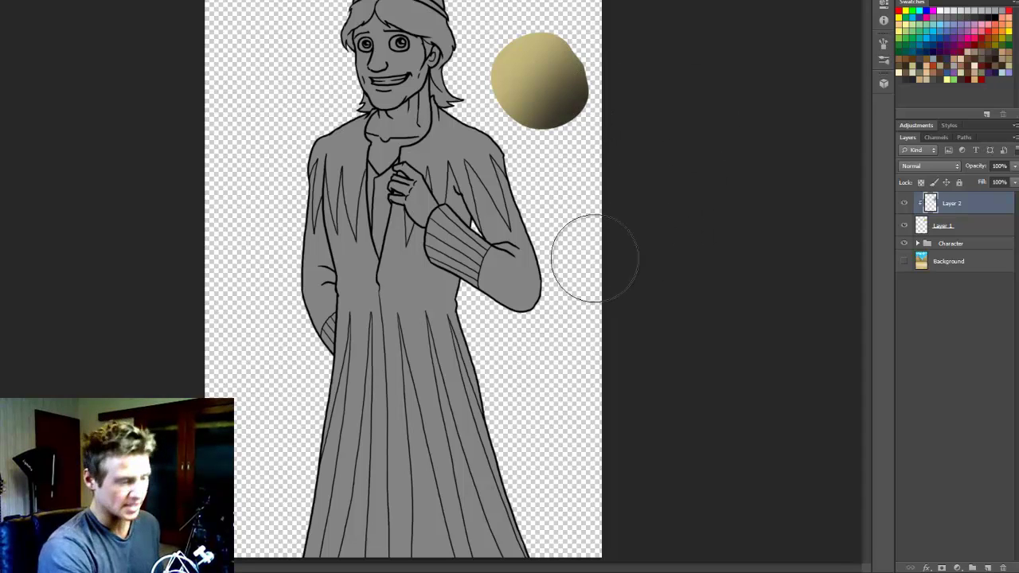
key(m)
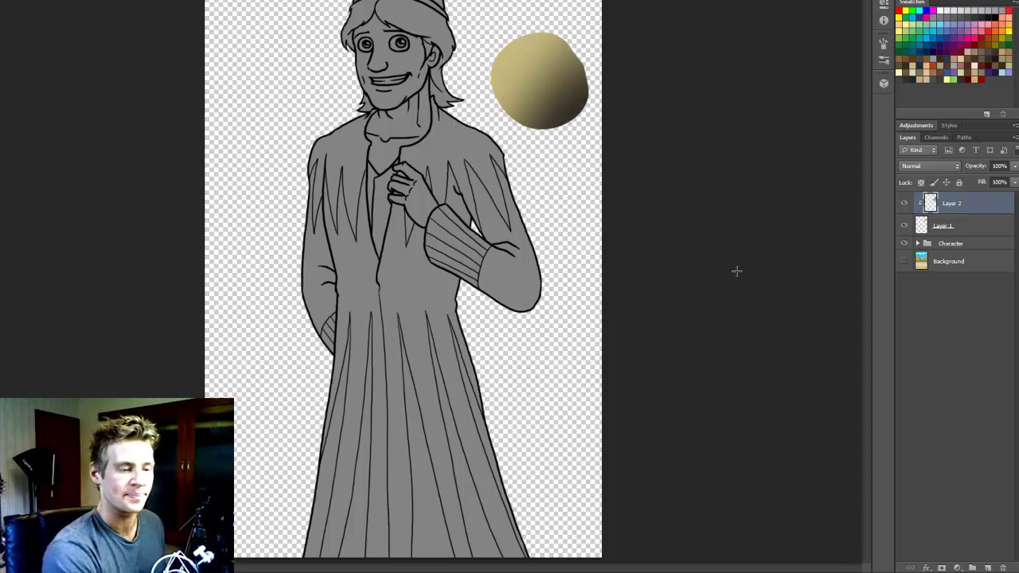
Step: Delete both circle demo layers and expand the Character group
shift+click(970, 225)
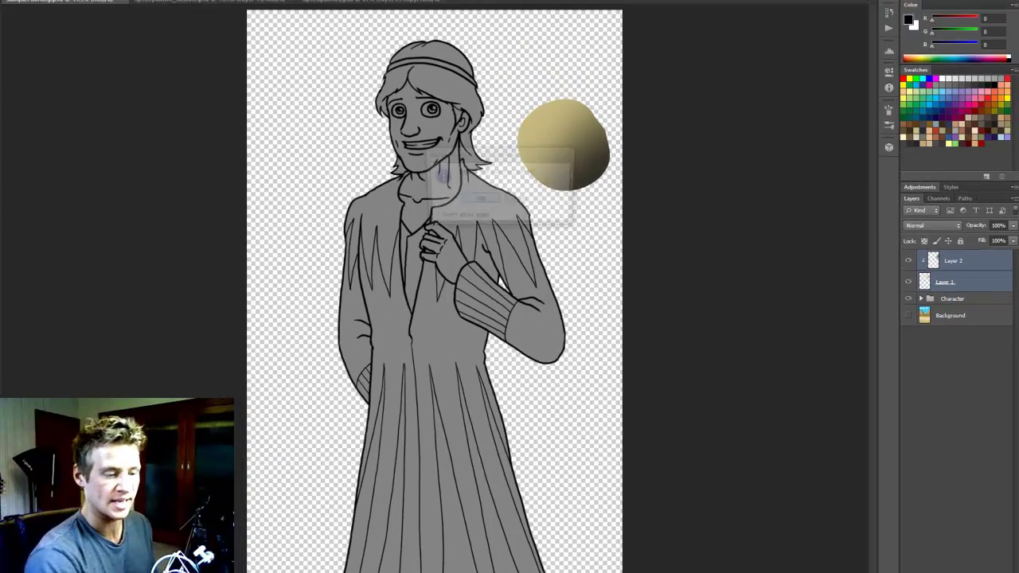
click(999, 563)
click(920, 273)
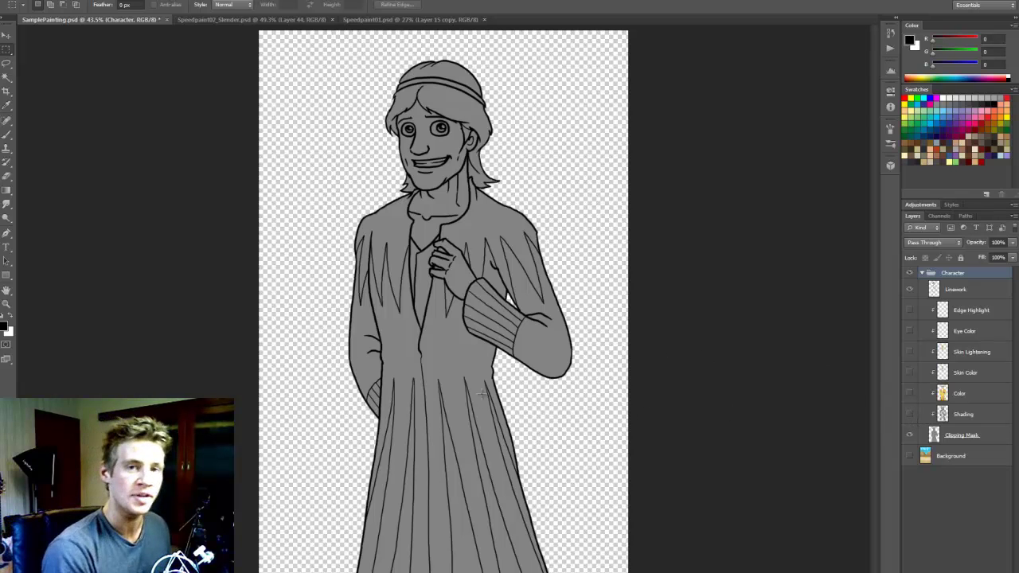
Step: Preview the Shading layer, hide it again, and add a new clipped layer directly above it
click(909, 414)
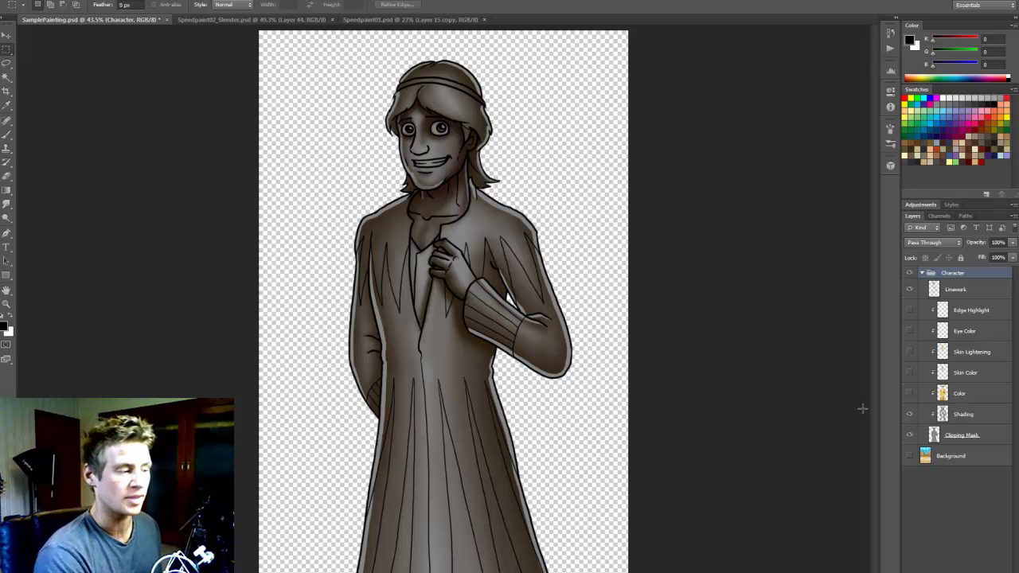
click(908, 414)
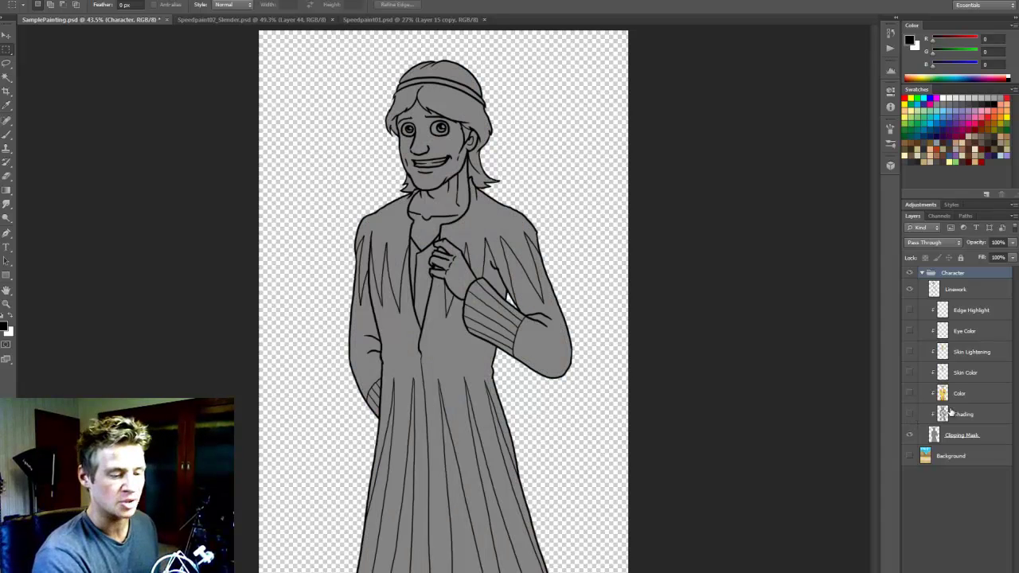
click(953, 413)
key(ctrl+shift+alt+n)
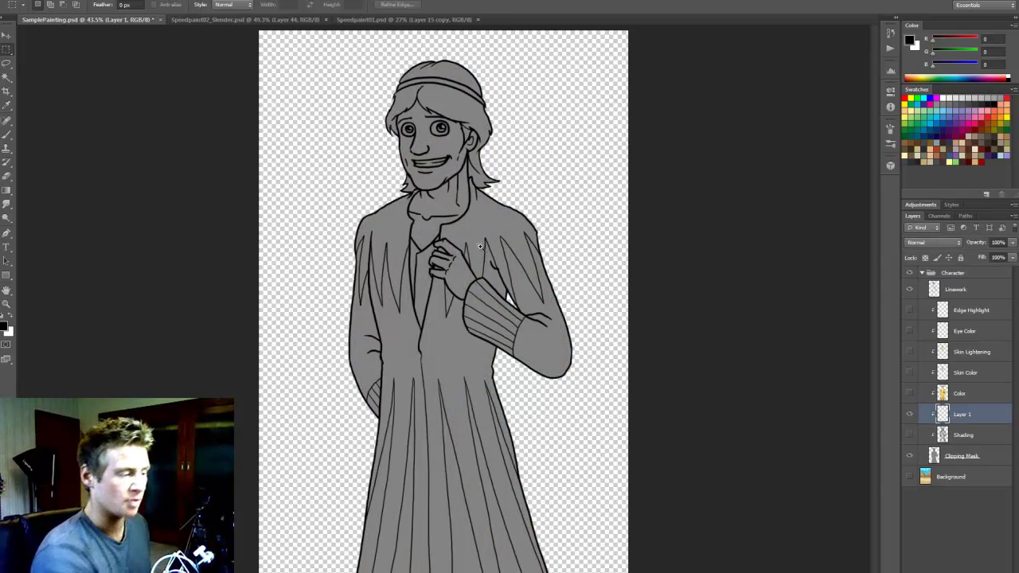
Step: Set up a soft black brush of 80 px at 11% opacity for shading the character's head
key(z)
click(430, 223)
click(447, 230)
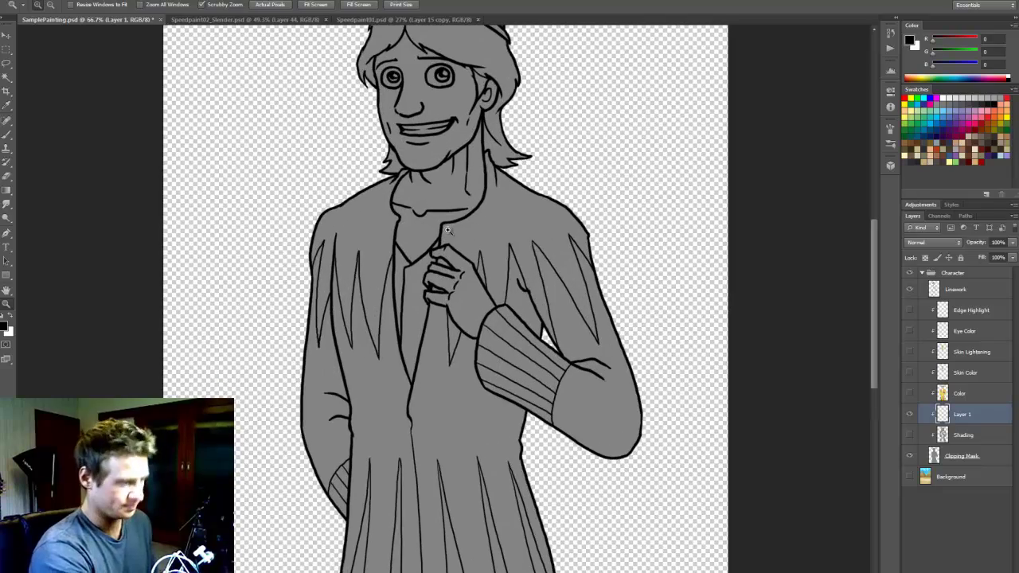
click(446, 231)
scroll(499, 215, up, 3)
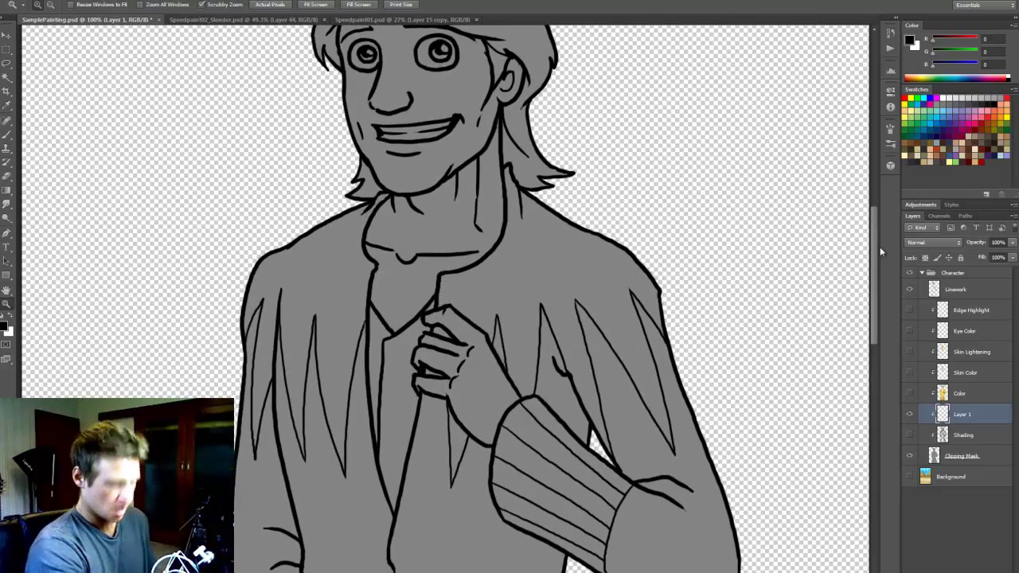
key(b)
right_click(48, 47)
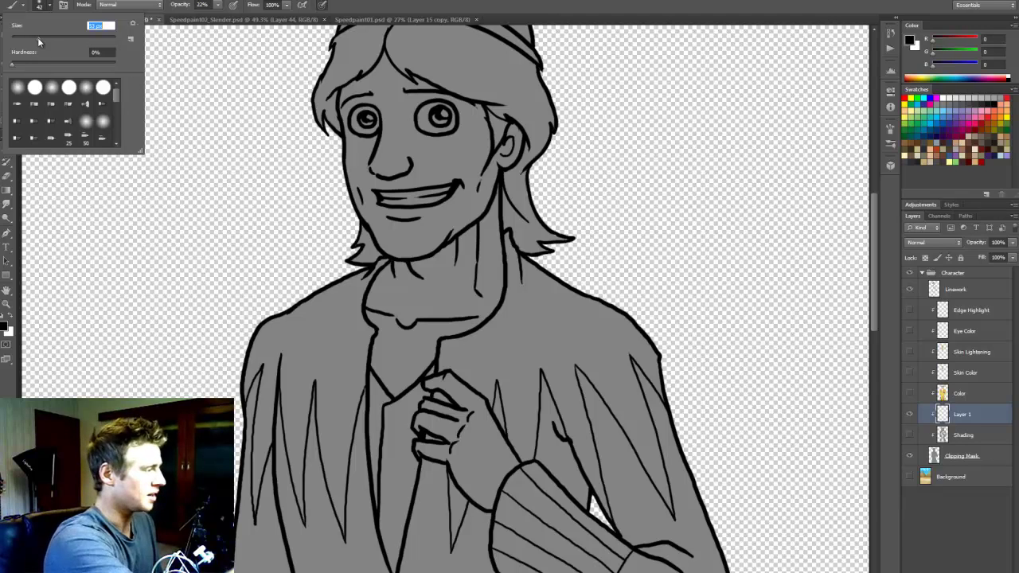
drag(45, 39, 52, 39)
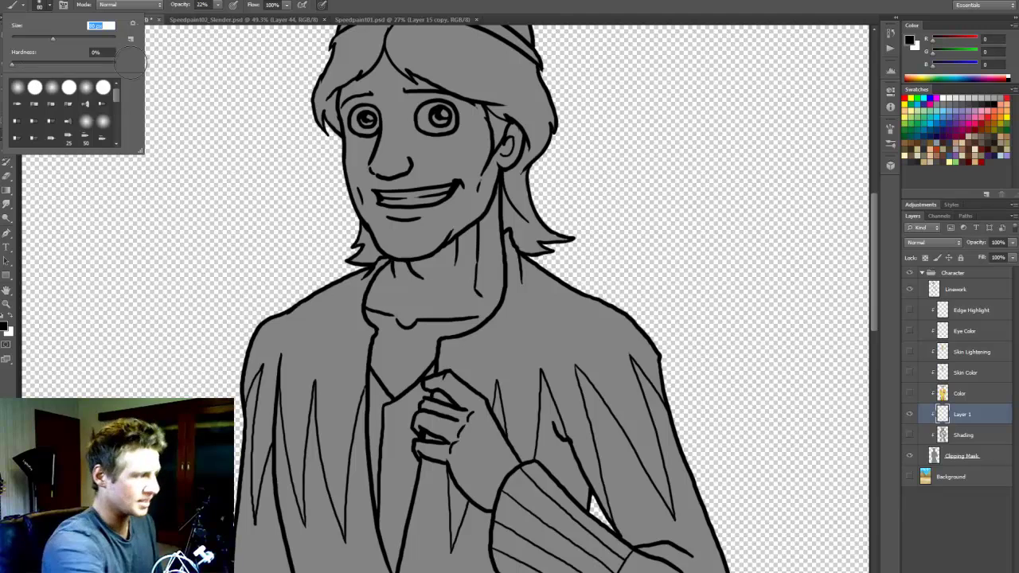
click(213, 6)
drag(212, 22, 213, 21)
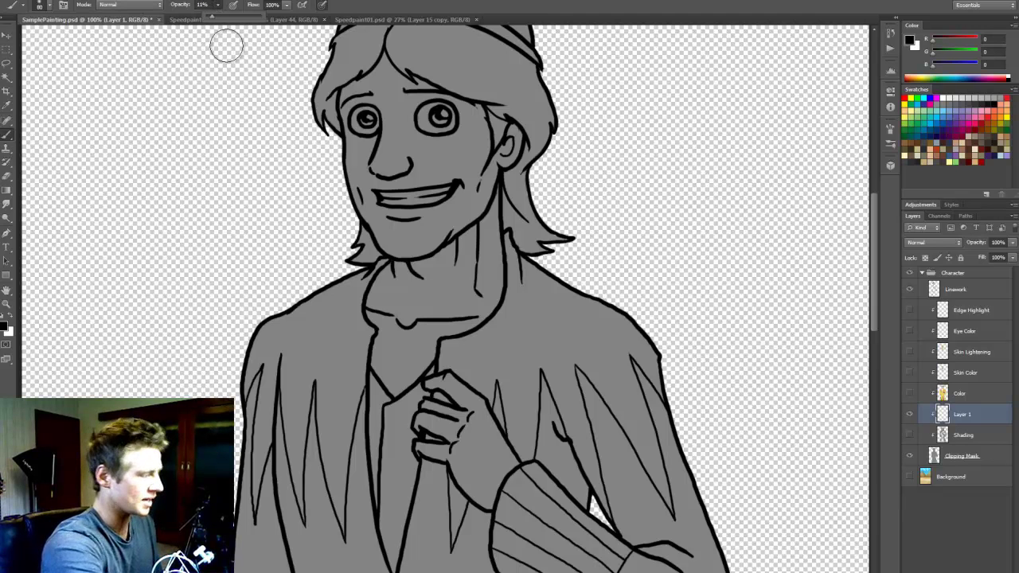
Step: Paint soft dark shading over the face and under the chin on the new layer
scroll(859, 228, up, 3)
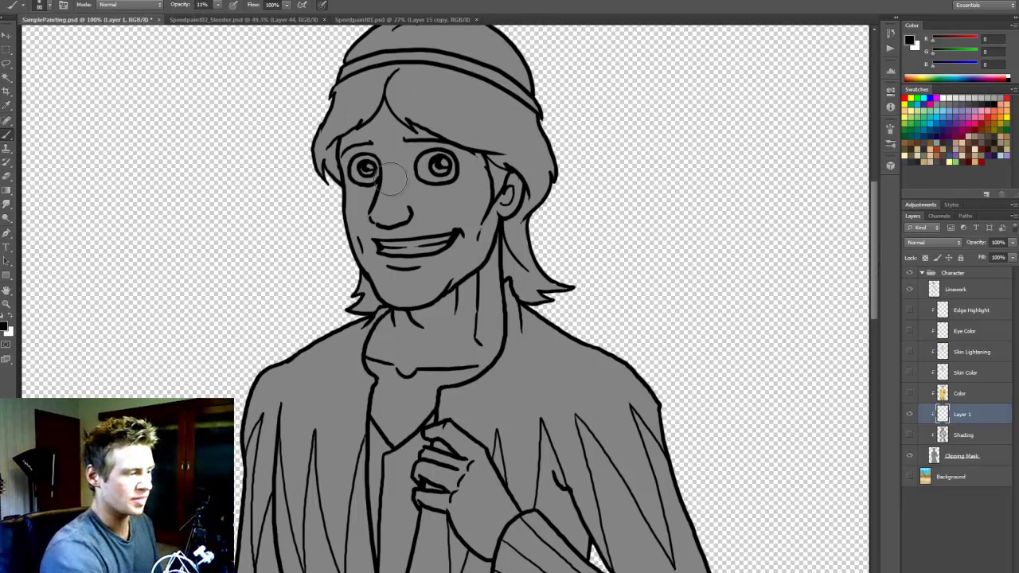
scroll(868, 191, up, 1)
mouse_move(398, 185)
mouse_down()
mouse_move(350, 142)
mouse_move(372, 287)
mouse_move(390, 311)
mouse_move(344, 171)
mouse_move(370, 262)
mouse_move(402, 318)
mouse_move(426, 315)
mouse_move(388, 323)
mouse_move(469, 177)
mouse_move(457, 312)
mouse_move(525, 188)
mouse_move(392, 332)
mouse_move(469, 163)
mouse_move(418, 195)
mouse_move(433, 207)
mouse_move(438, 147)
mouse_move(393, 175)
mouse_move(374, 143)
mouse_move(334, 190)
mouse_move(371, 121)
mouse_move(348, 126)
mouse_up()
Step: Erase the face shading that spilled onto the hair, using a smaller hard-edged eraser at 100% opacity
scroll(853, 262, up, 3)
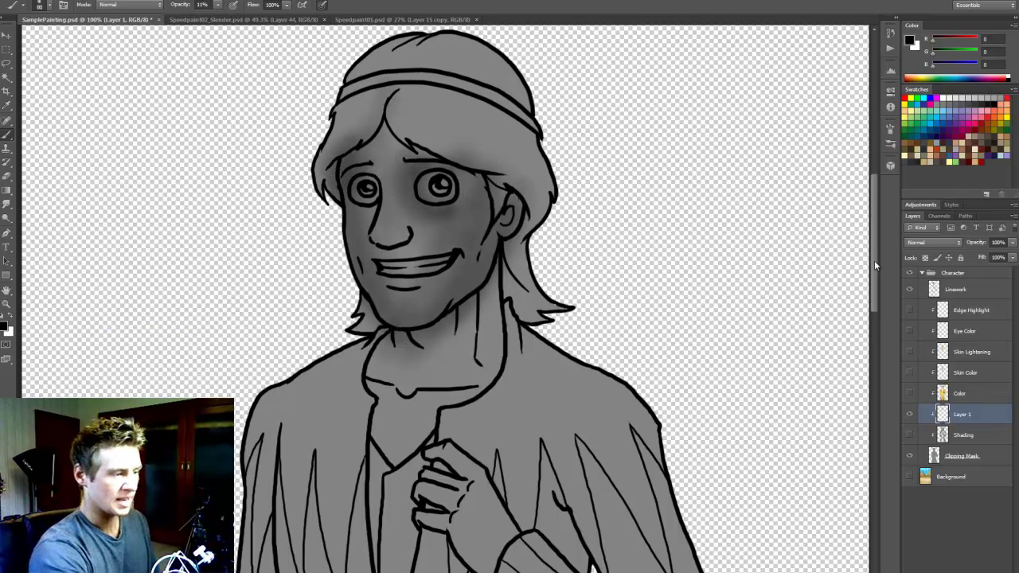
key(e)
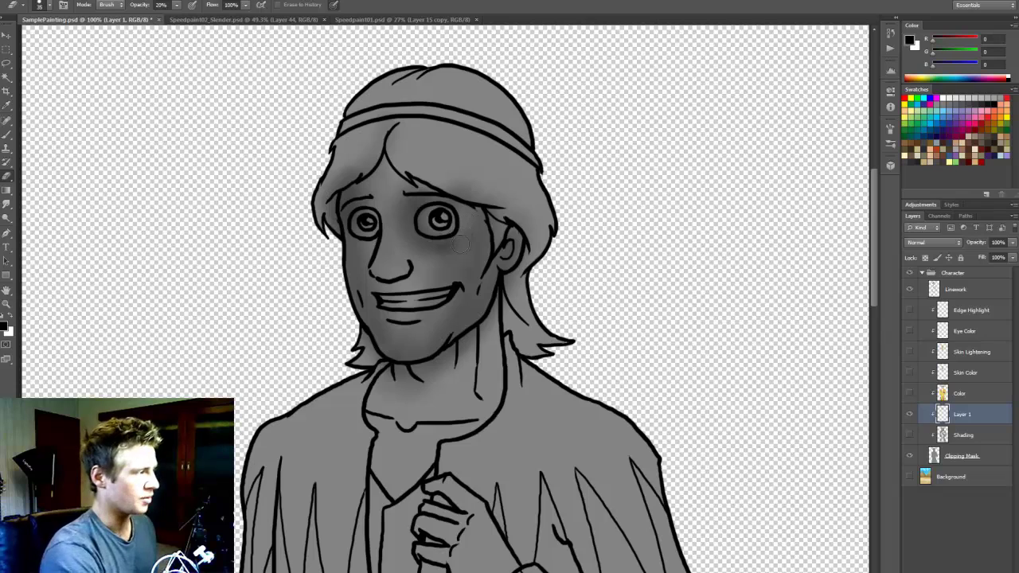
mouse_move(180, 6)
mouse_down()
mouse_move(209, 22)
mouse_move(248, 22)
mouse_up()
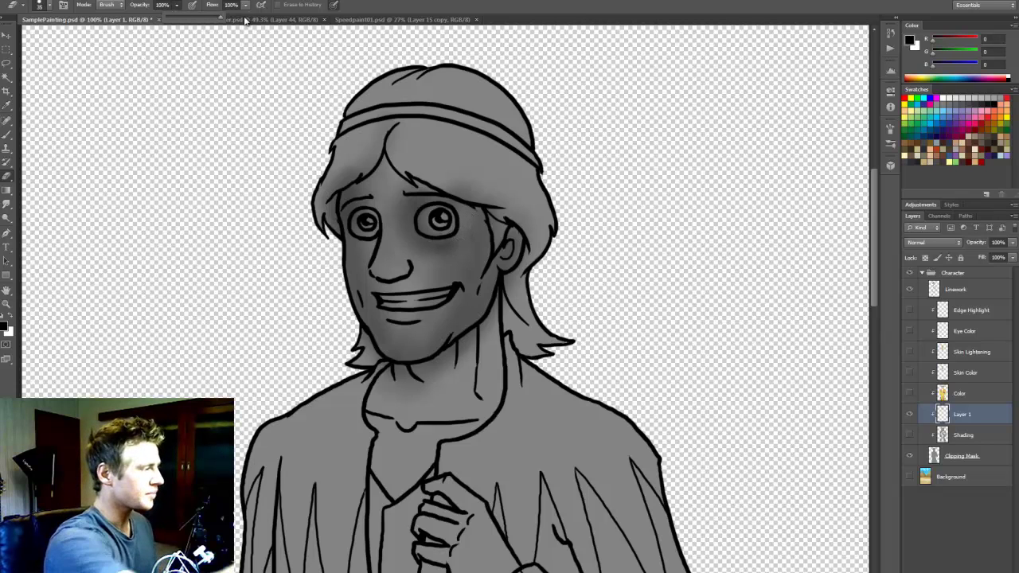
click(50, 7)
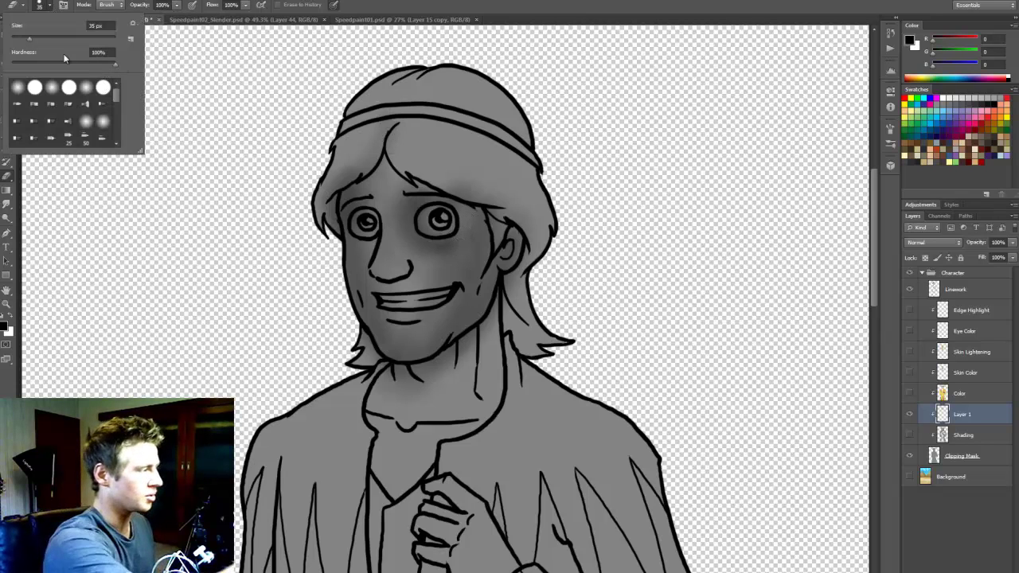
drag(30, 38, 28, 38)
click(375, 139)
mouse_move(375, 139)
mouse_down()
mouse_move(389, 117)
mouse_move(364, 169)
mouse_move(335, 181)
mouse_up()
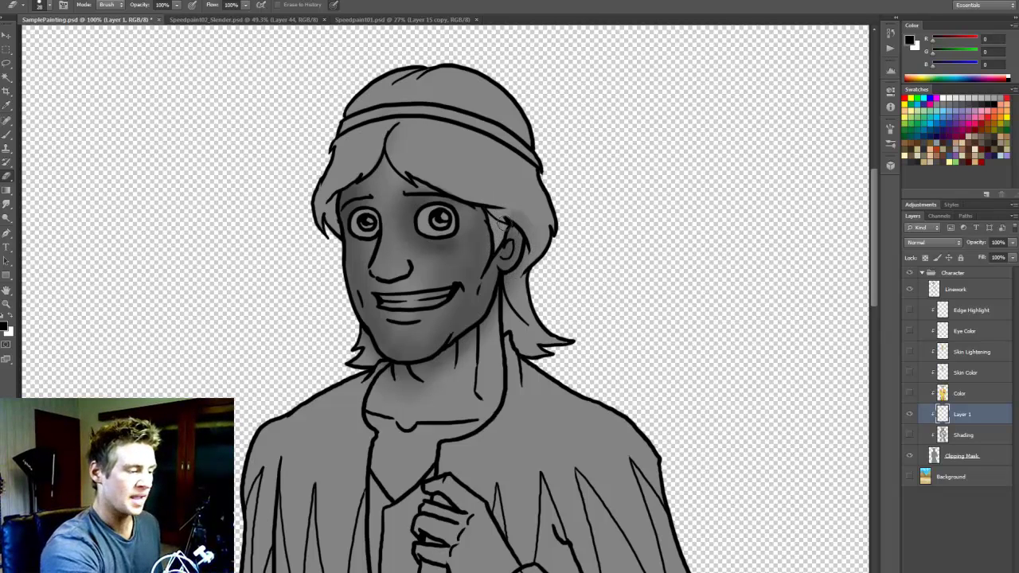
Step: Brush soft shading onto the fringe, and lower the opacity to 7% for shading the crown and sides of the hair
key(b)
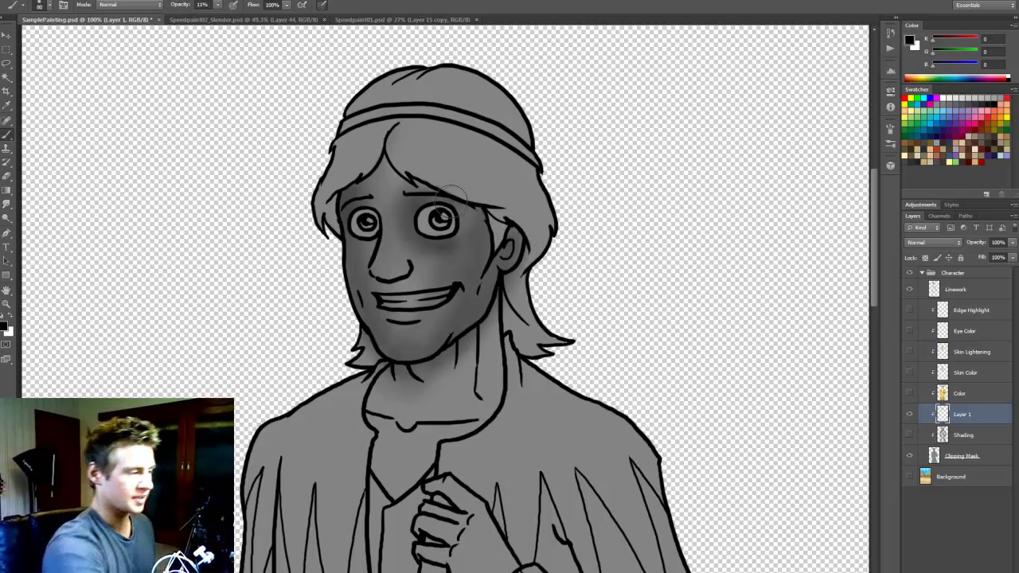
mouse_move(398, 120)
mouse_down()
mouse_move(438, 185)
mouse_move(493, 207)
mouse_move(405, 119)
mouse_move(525, 223)
mouse_up()
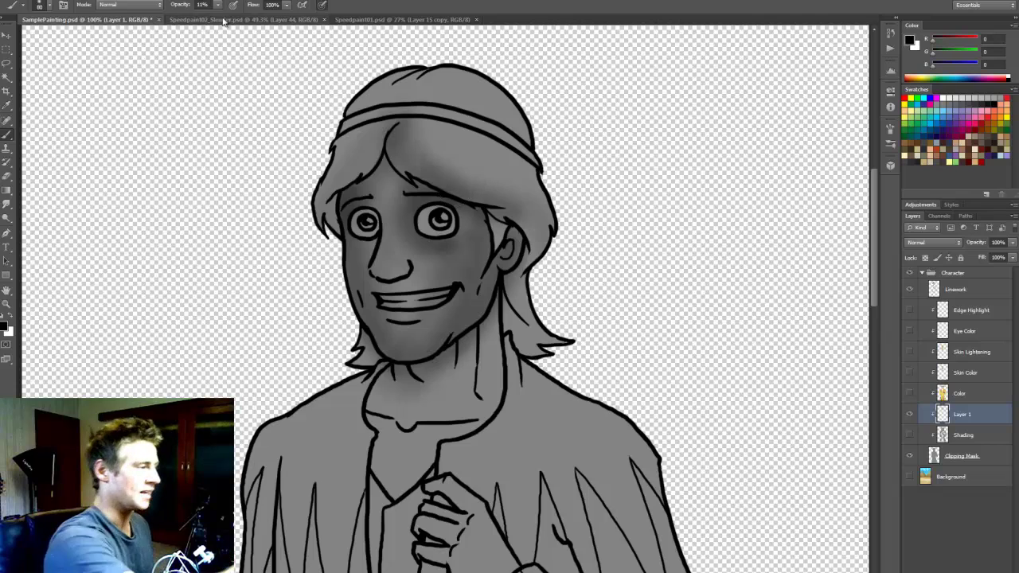
key(0)
key(7)
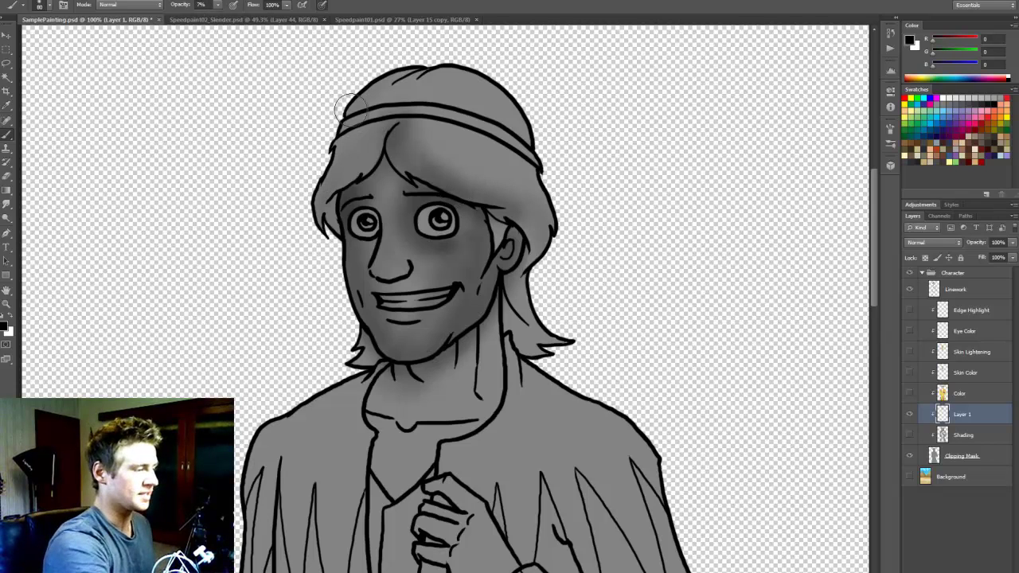
mouse_move(432, 51)
mouse_down()
mouse_move(510, 137)
mouse_move(527, 130)
mouse_move(494, 76)
mouse_up()
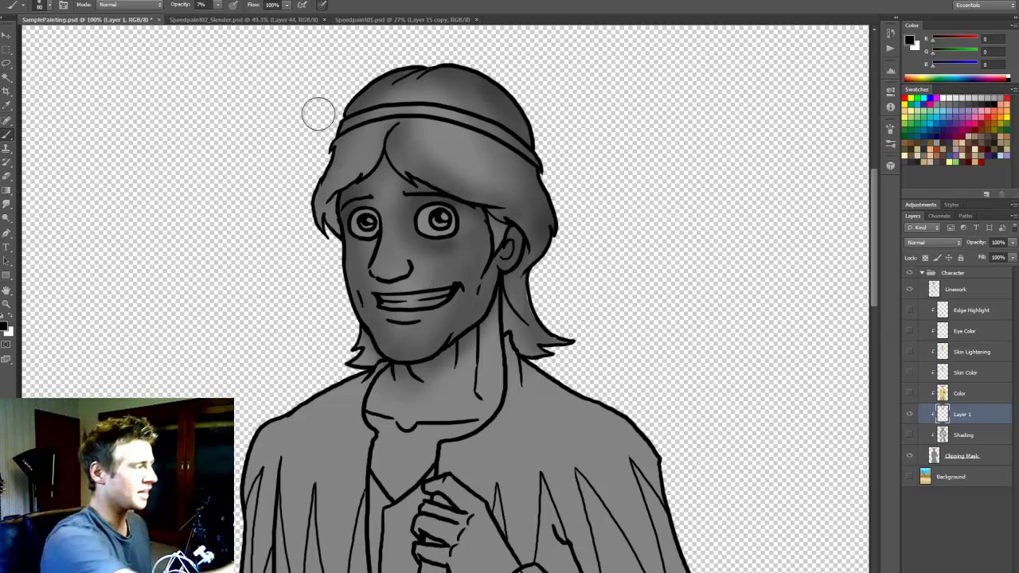
Step: Reduce the brush size and deepen the shading around the eyes, nose and other facial details
click(46, 7)
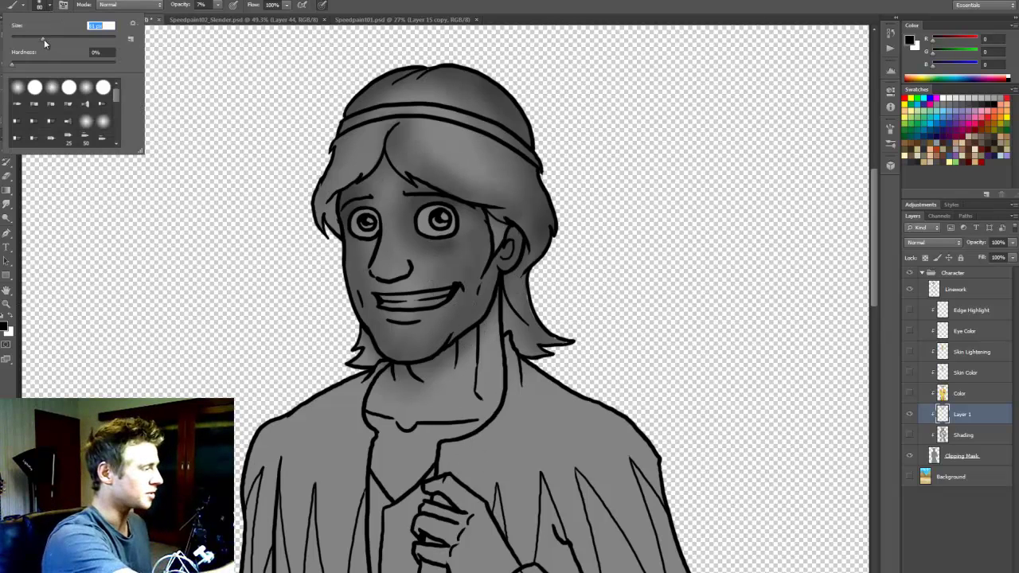
click(423, 211)
drag(440, 201, 439, 210)
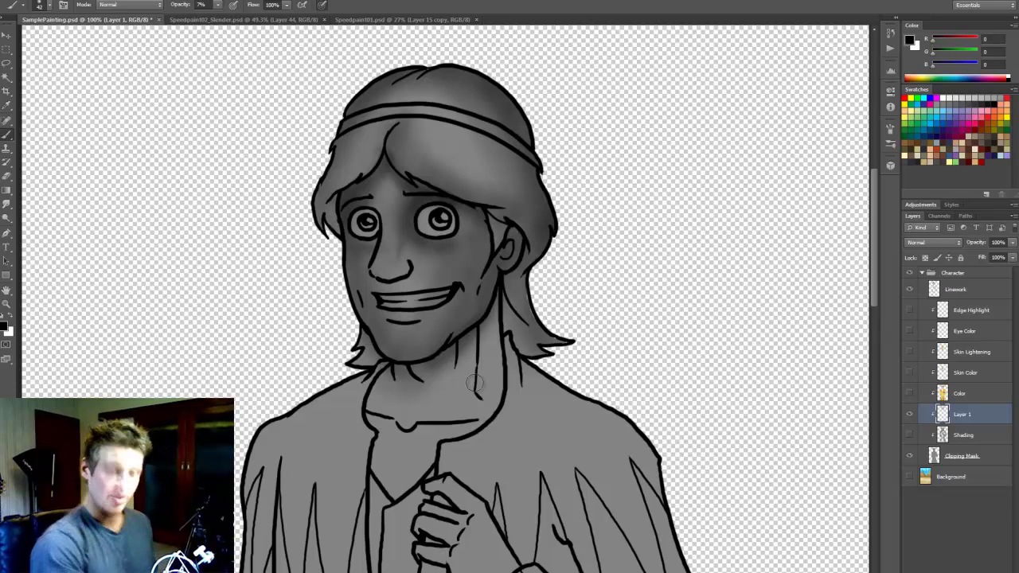
Step: Erase the shading along the outer edges of the hair, face and jaw into a thin light rim, and toggle the layer's visibility to compare
key(e)
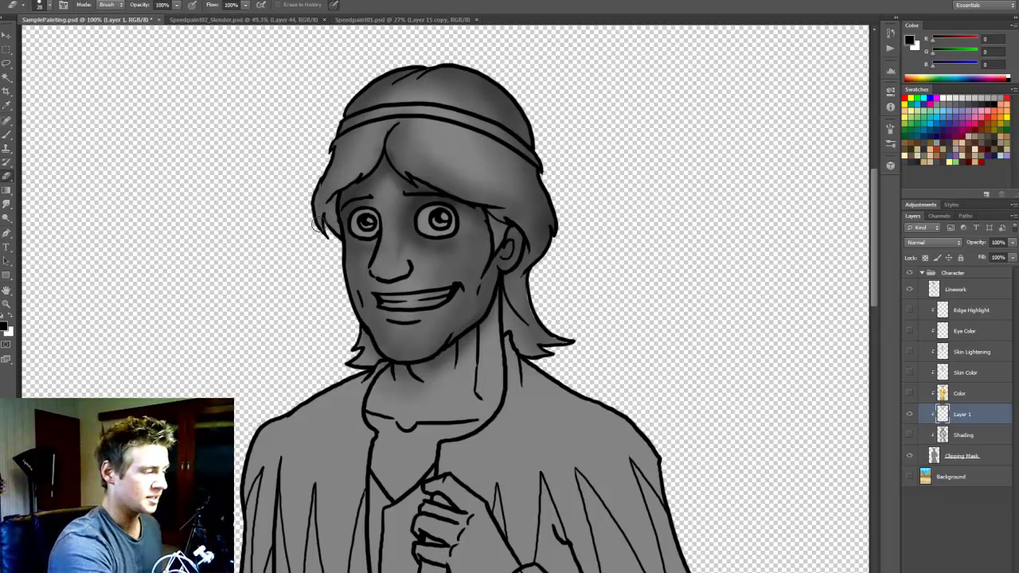
mouse_move(324, 174)
mouse_down()
mouse_move(337, 104)
mouse_move(338, 138)
mouse_move(346, 106)
mouse_move(407, 59)
mouse_move(366, 89)
mouse_move(423, 63)
mouse_move(434, 65)
mouse_move(400, 70)
mouse_move(451, 65)
mouse_move(486, 80)
mouse_move(531, 127)
mouse_move(554, 210)
mouse_move(531, 275)
mouse_move(544, 210)
mouse_move(518, 94)
mouse_up()
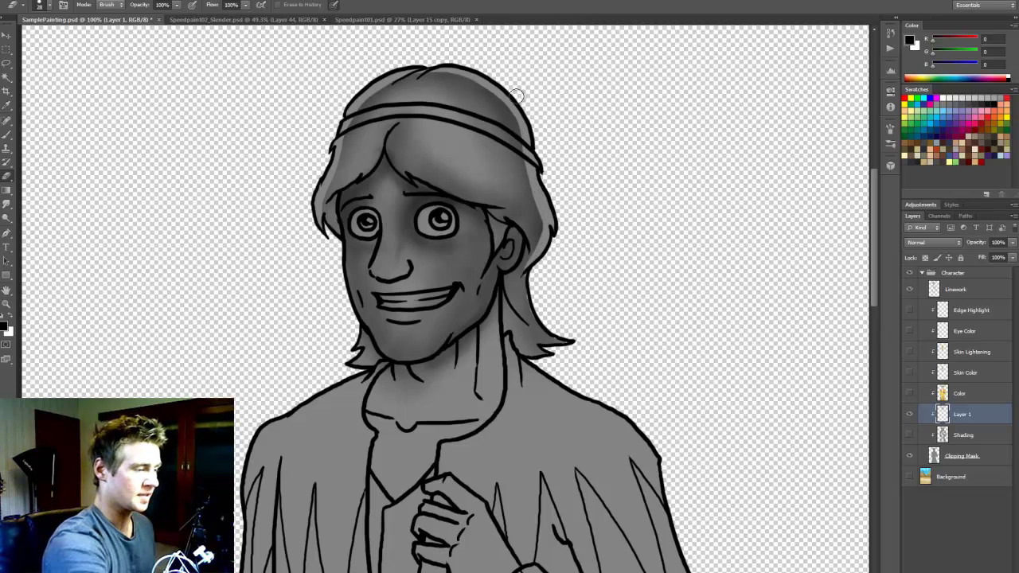
drag(379, 216, 372, 282)
mouse_move(341, 213)
mouse_down()
mouse_move(350, 286)
mouse_move(377, 339)
mouse_move(362, 311)
mouse_move(371, 338)
mouse_up()
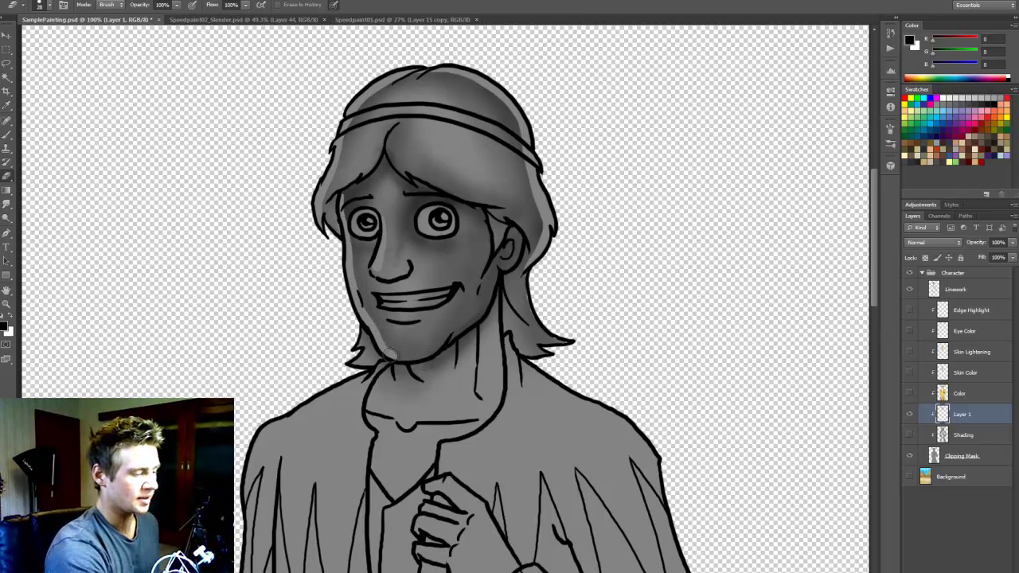
mouse_move(435, 356)
mouse_down()
mouse_move(404, 355)
mouse_move(430, 350)
mouse_up()
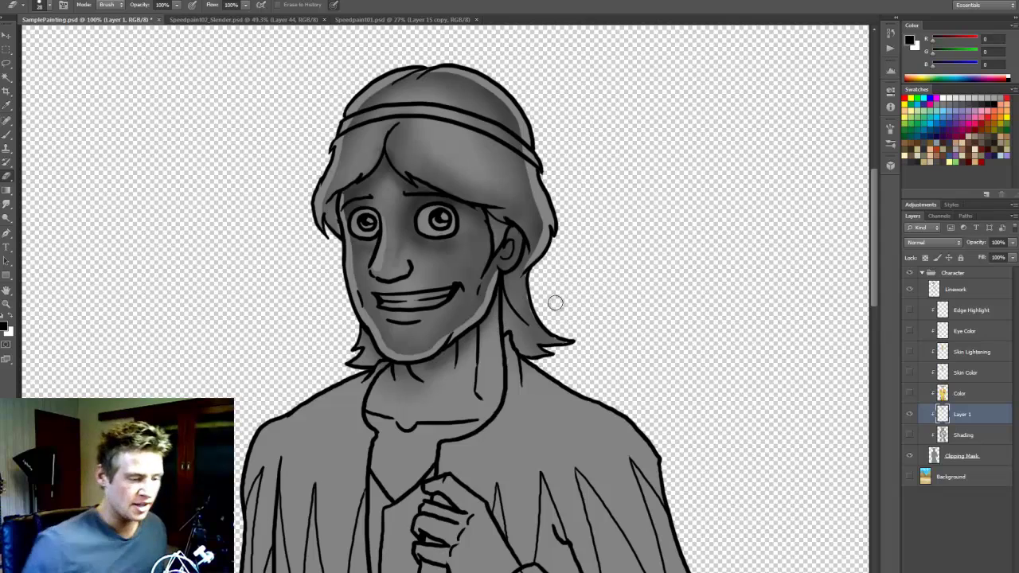
click(909, 414)
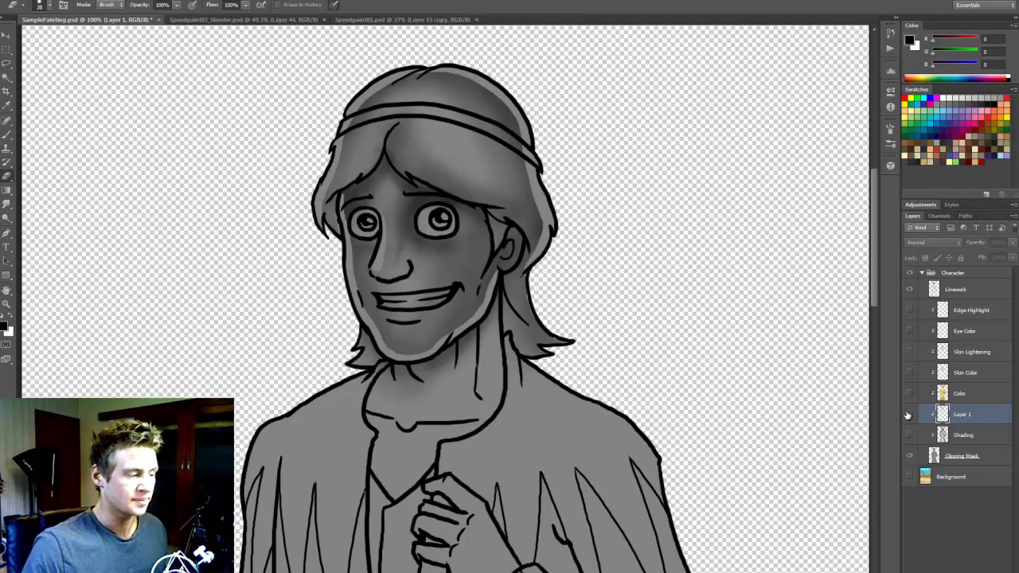
click(909, 414)
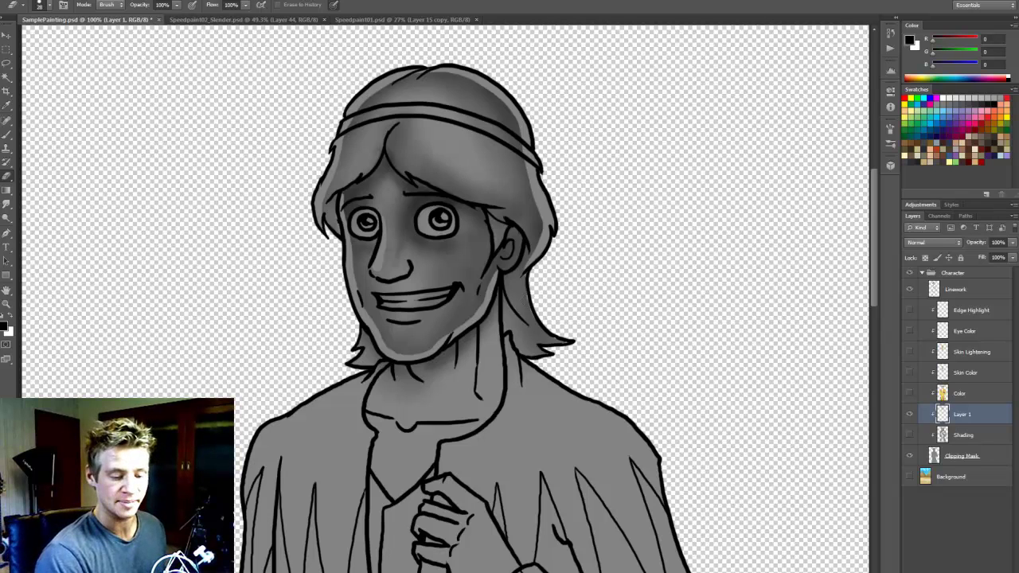
Step: Add a new clipped layer above Layer 1 and set the foreground color to a light tan skin tone (RGB 214, 180, 121)
key(ctrl+shift+alt+n)
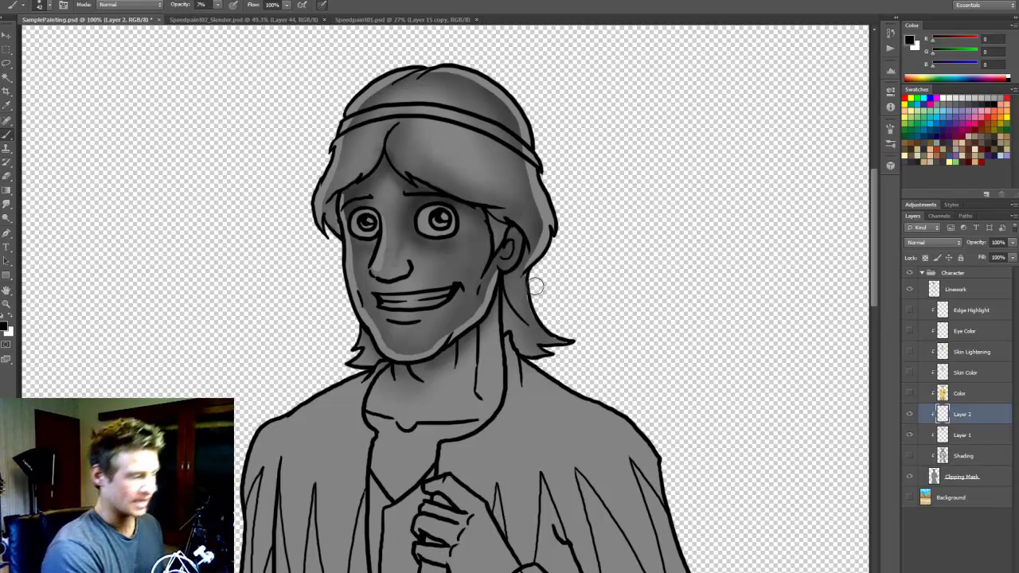
click(5, 326)
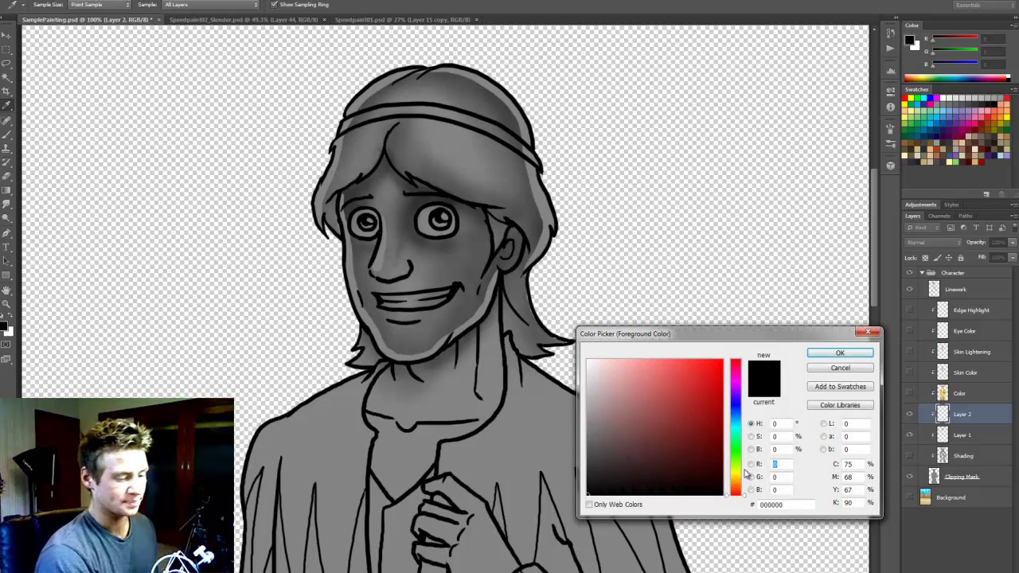
drag(746, 492, 746, 479)
click(648, 382)
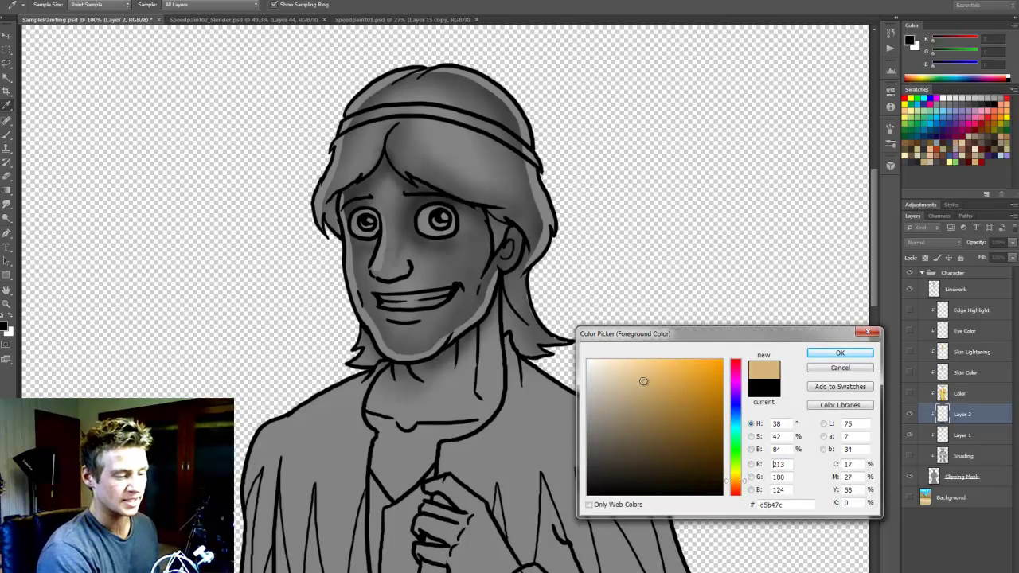
click(831, 353)
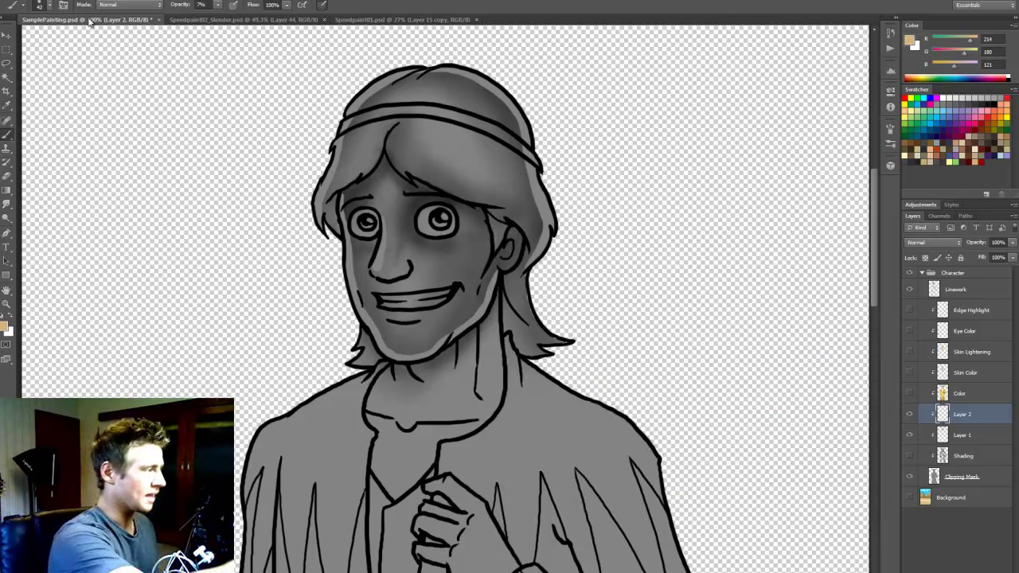
Step: Paint the lower face and nose in solid tan with the brush at 100% opacity and 100% hardness
click(218, 4)
drag(233, 18, 308, 21)
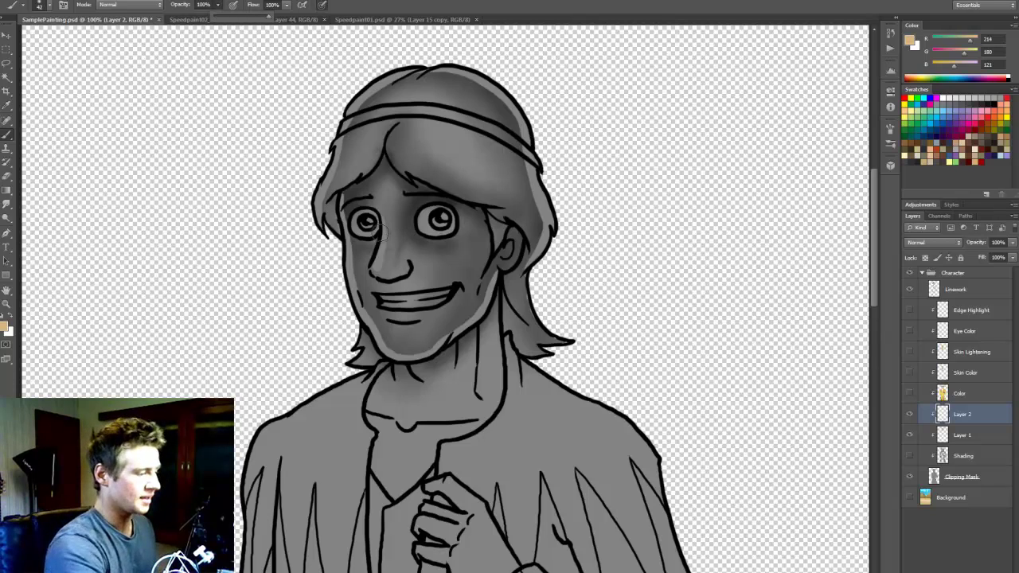
click(45, 6)
drag(105, 63, 115, 63)
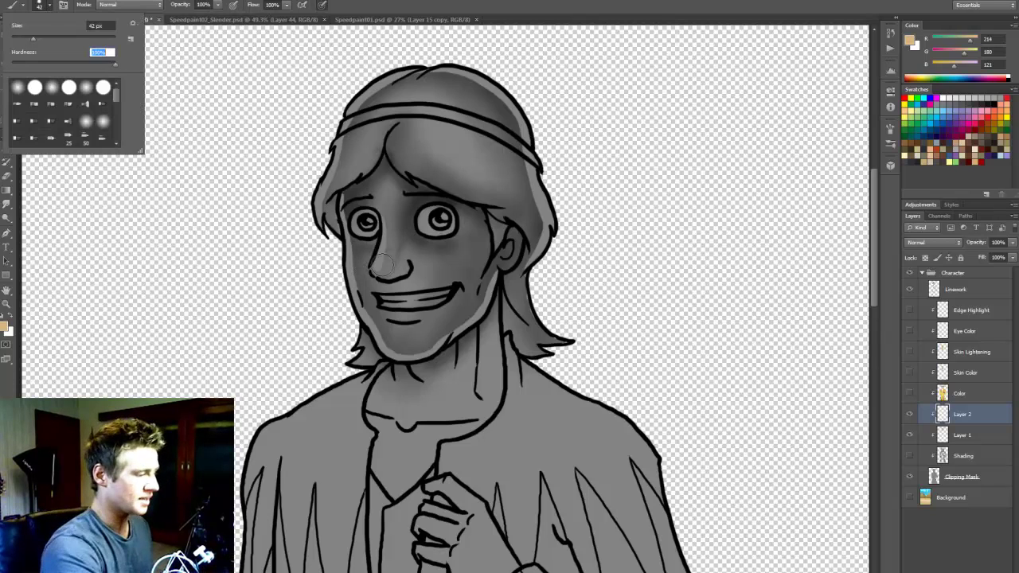
mouse_move(374, 256)
mouse_down()
mouse_move(365, 298)
mouse_move(360, 258)
mouse_move(364, 303)
mouse_move(400, 294)
mouse_move(409, 313)
mouse_move(447, 302)
mouse_move(422, 342)
mouse_move(376, 330)
mouse_move(367, 314)
mouse_move(384, 337)
mouse_move(420, 347)
mouse_move(465, 298)
mouse_move(402, 354)
mouse_up()
key(e)
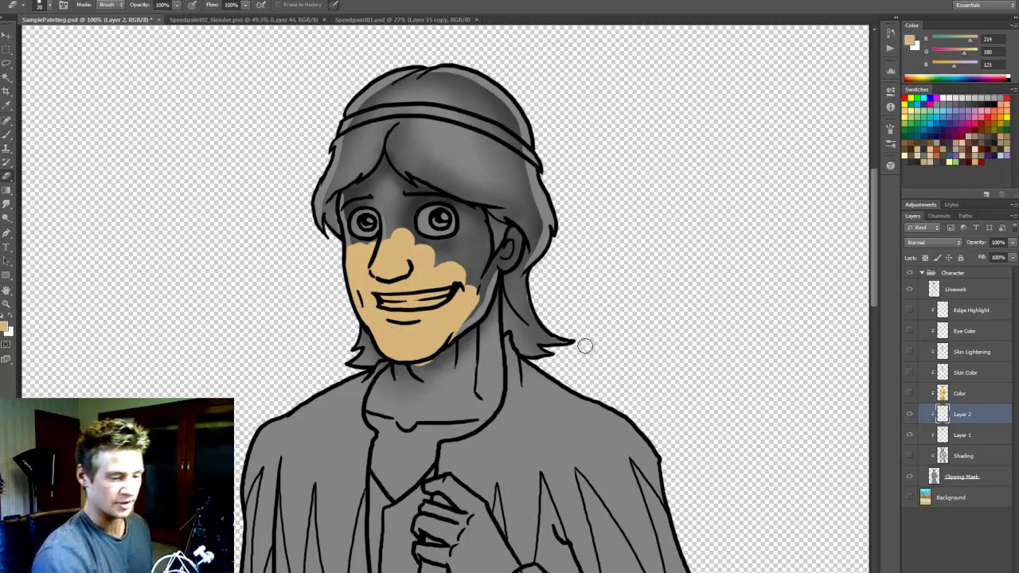
Step: Set the tan skin layer's blend mode to Overlay and toggle its visibility to compare the effect
click(937, 242)
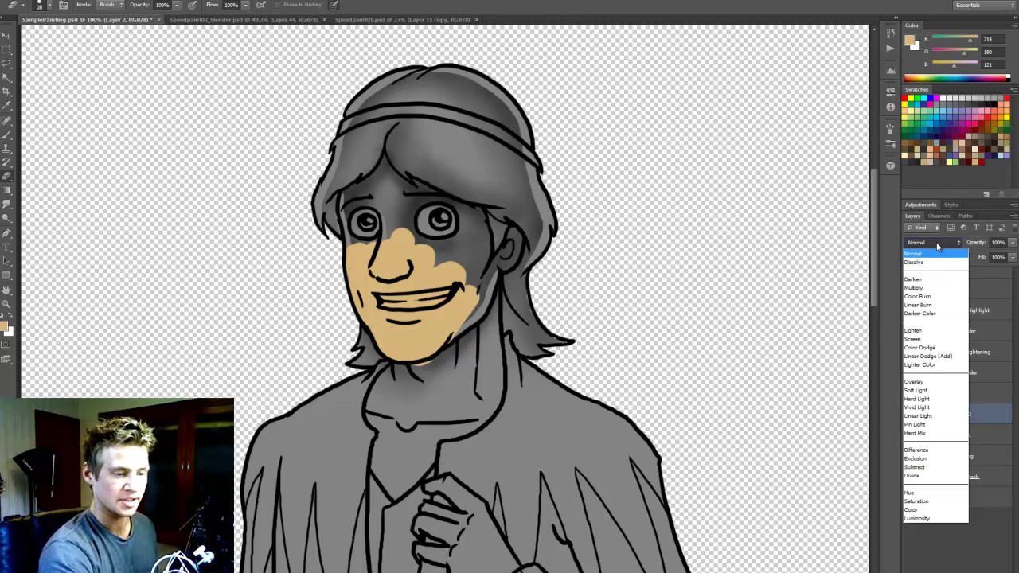
click(920, 244)
click(928, 240)
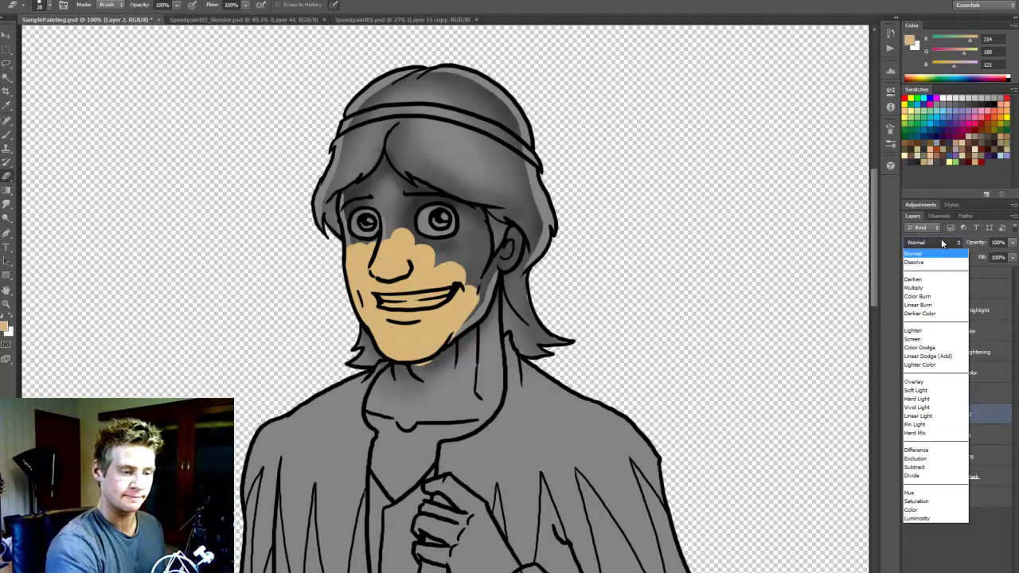
click(923, 382)
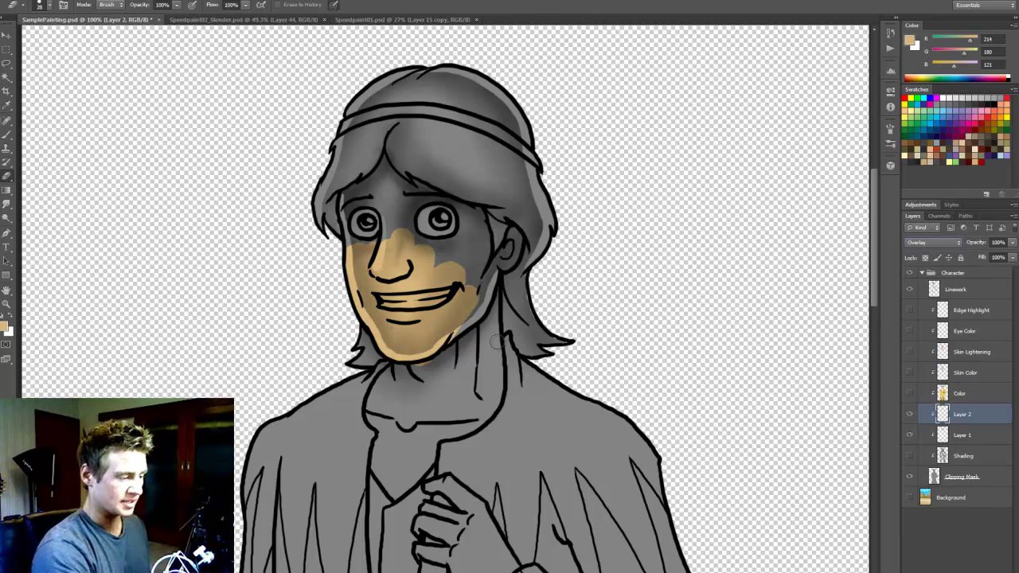
click(909, 414)
click(910, 415)
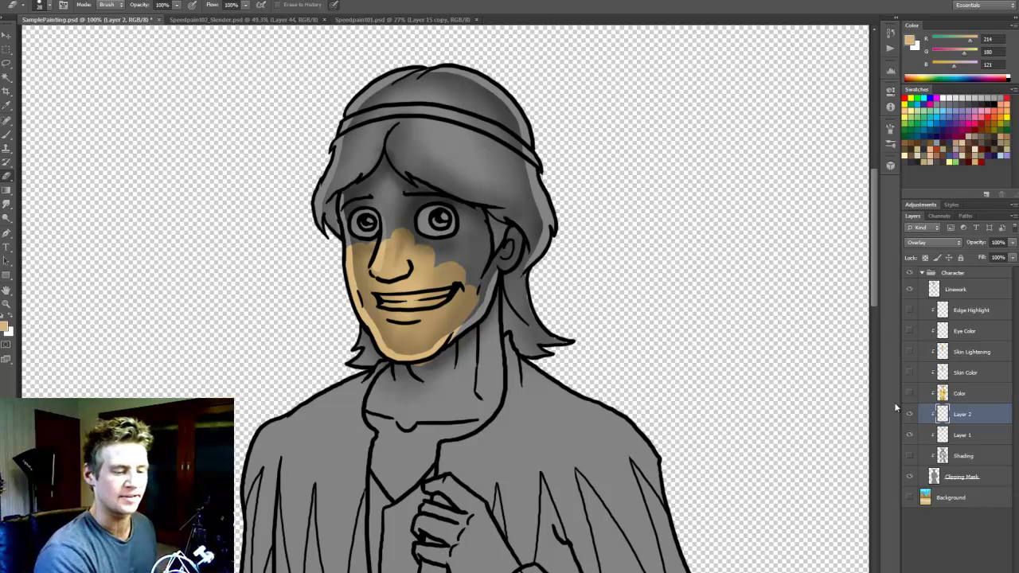
Step: Delete the two practice layers, Layer 1 and Layer 2
shift+click(960, 435)
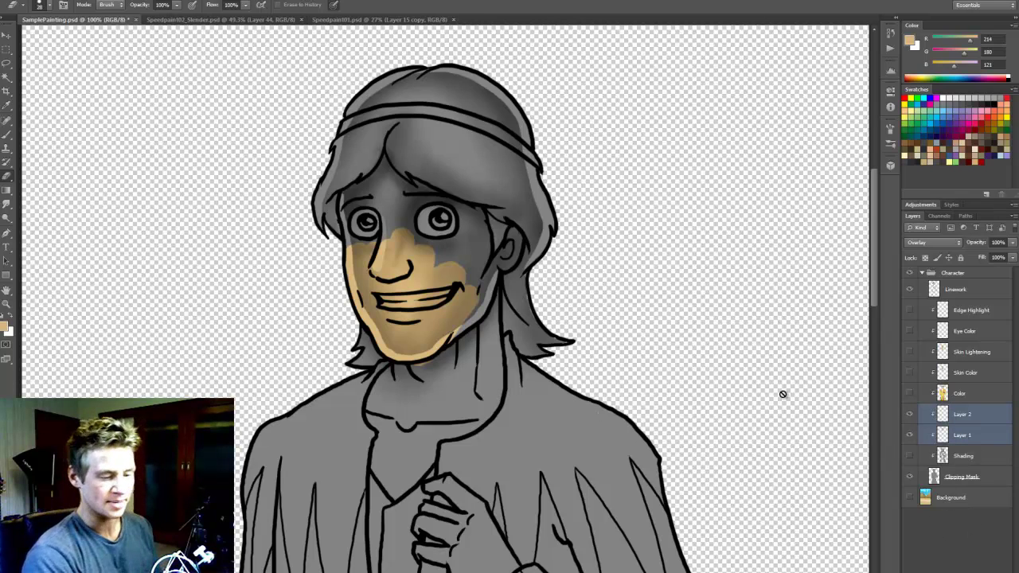
key(Delete)
key(Return)
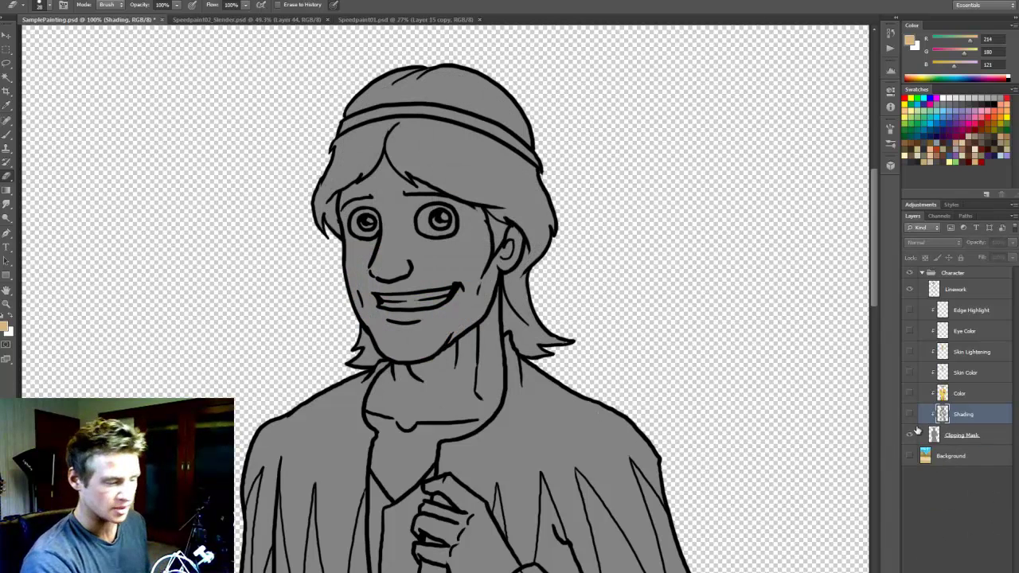
Step: Fit the whole drawing on screen and make the finished Shading layer visible
key(z)
right_click(496, 359)
click(521, 353)
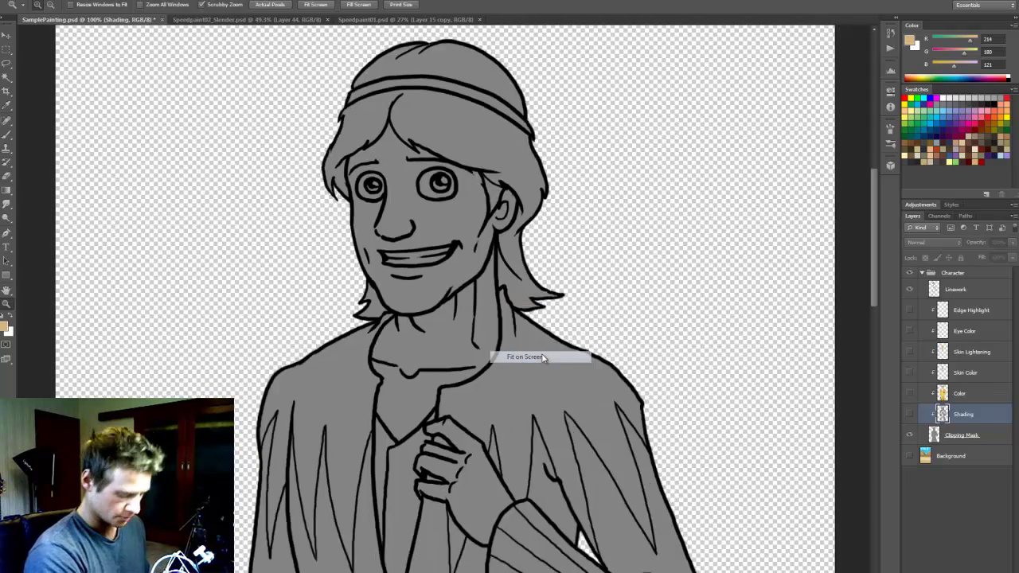
click(909, 414)
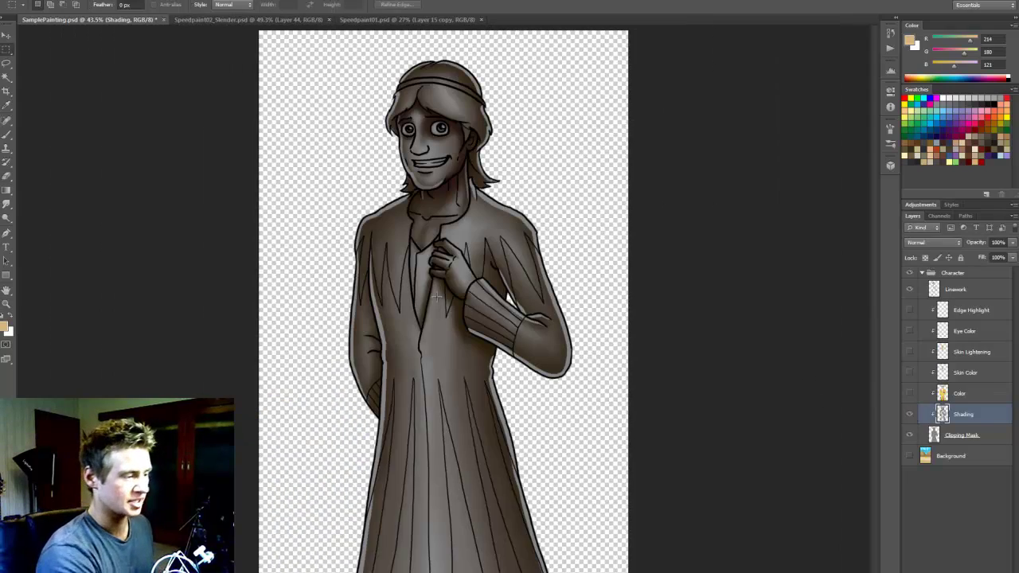
Step: Examine the shading on the upper body up close and check the Shading layer's blending options
key(z)
drag(445, 239, 780, 264)
drag(874, 267, 878, 239)
key(m)
drag(599, 255, 595, 411)
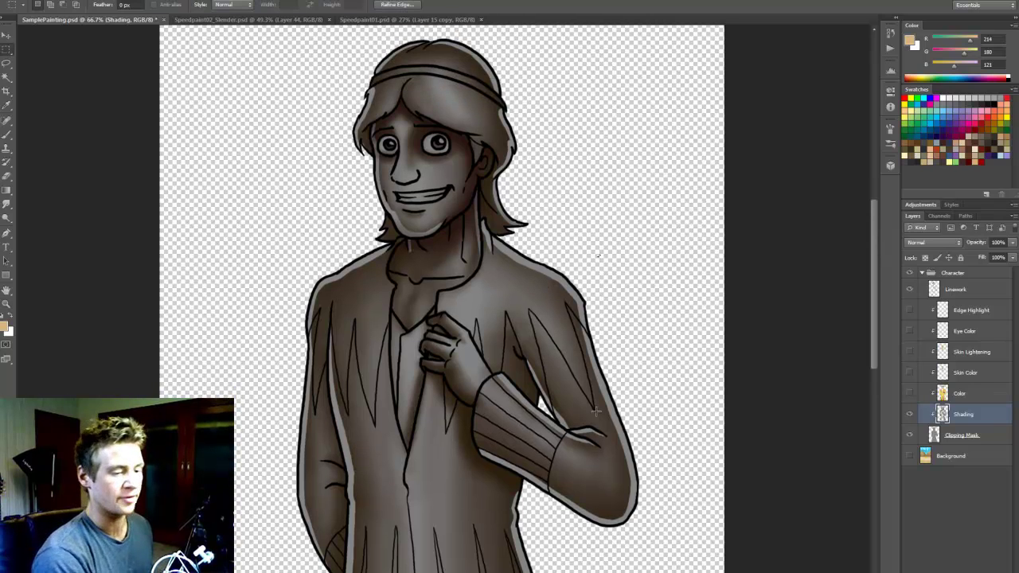
double_click(994, 417)
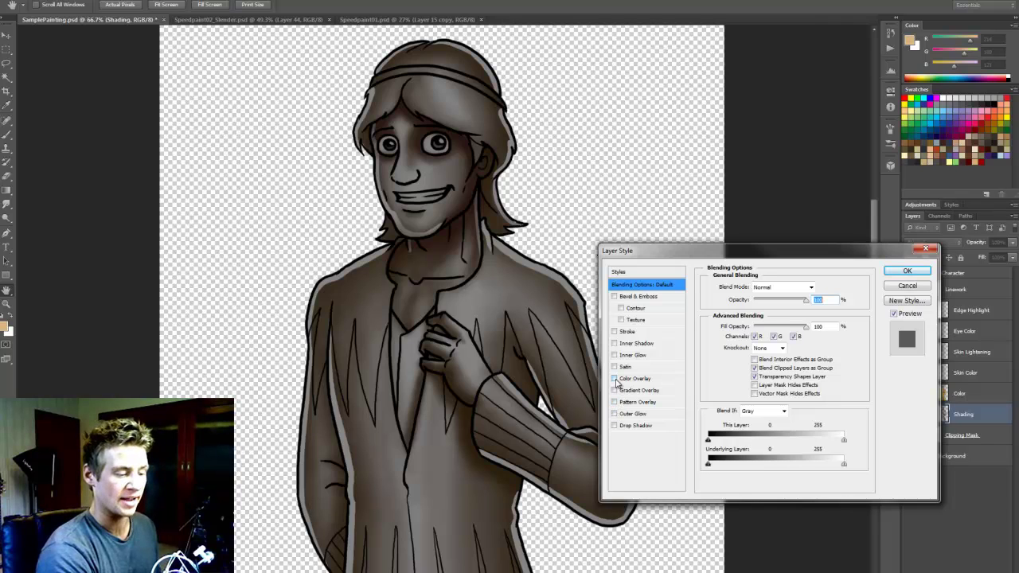
click(907, 271)
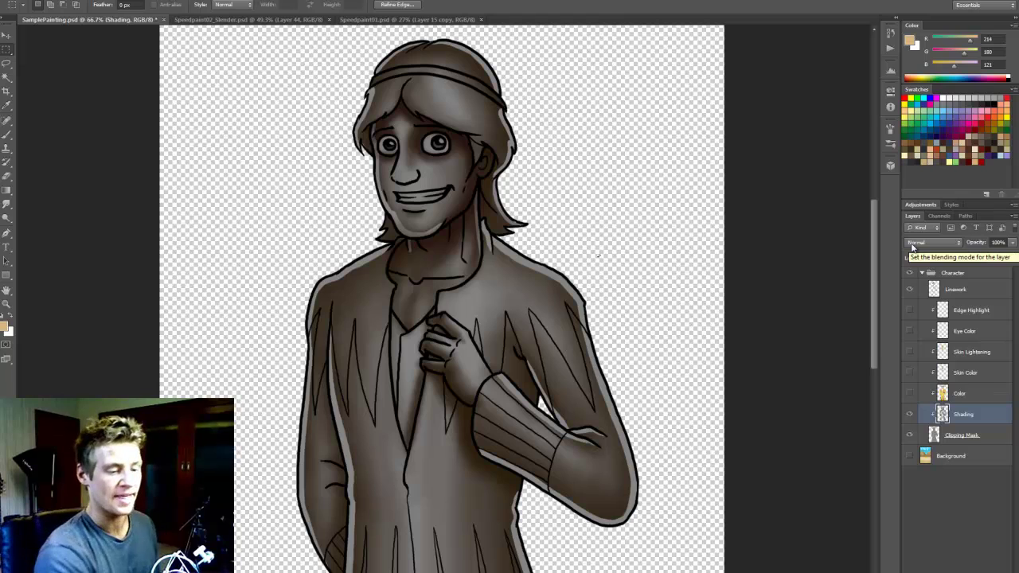
Step: Select the Color layer, make it visible over the shading, and look over the colored coat
click(908, 396)
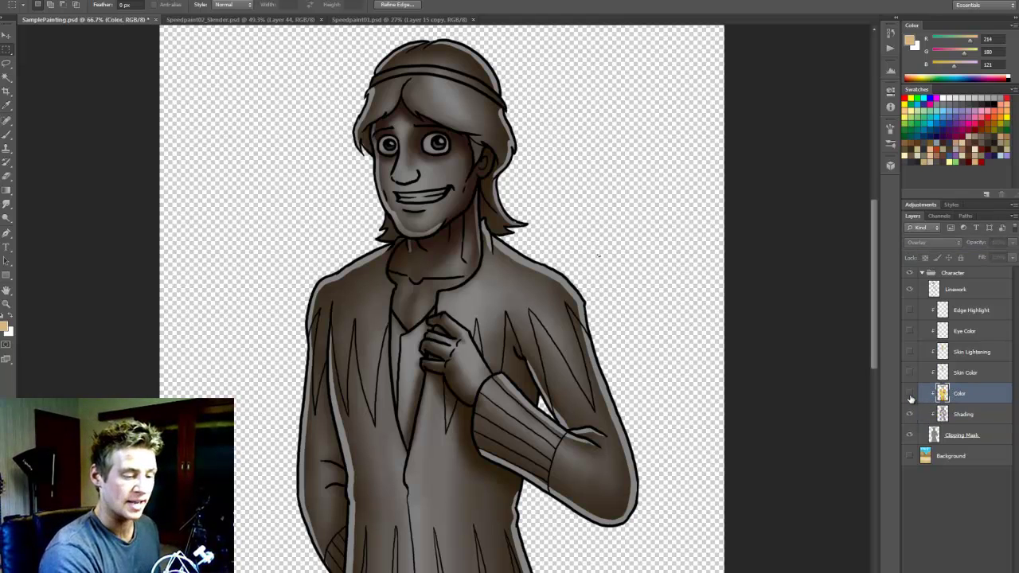
click(909, 395)
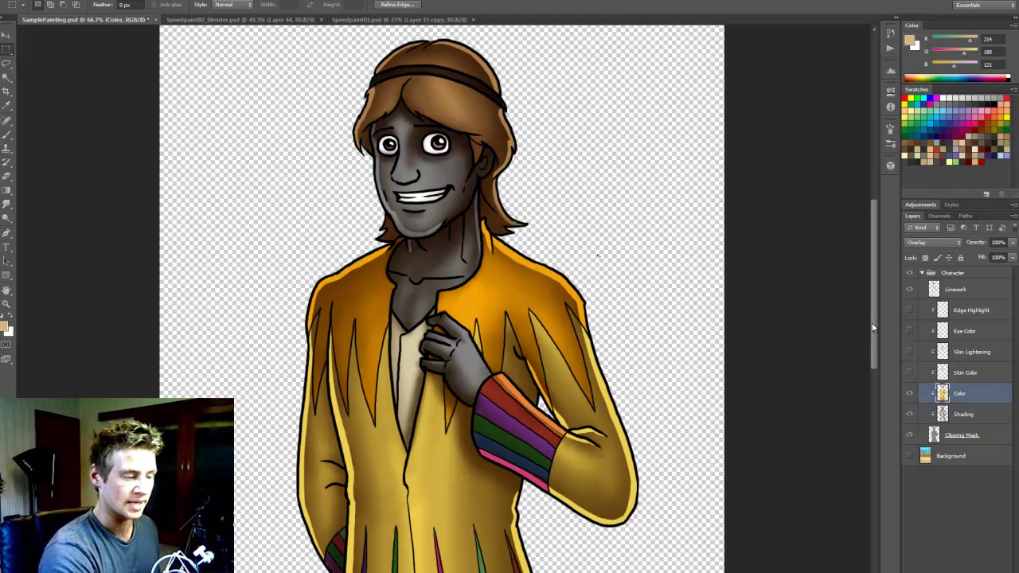
drag(874, 328, 868, 394)
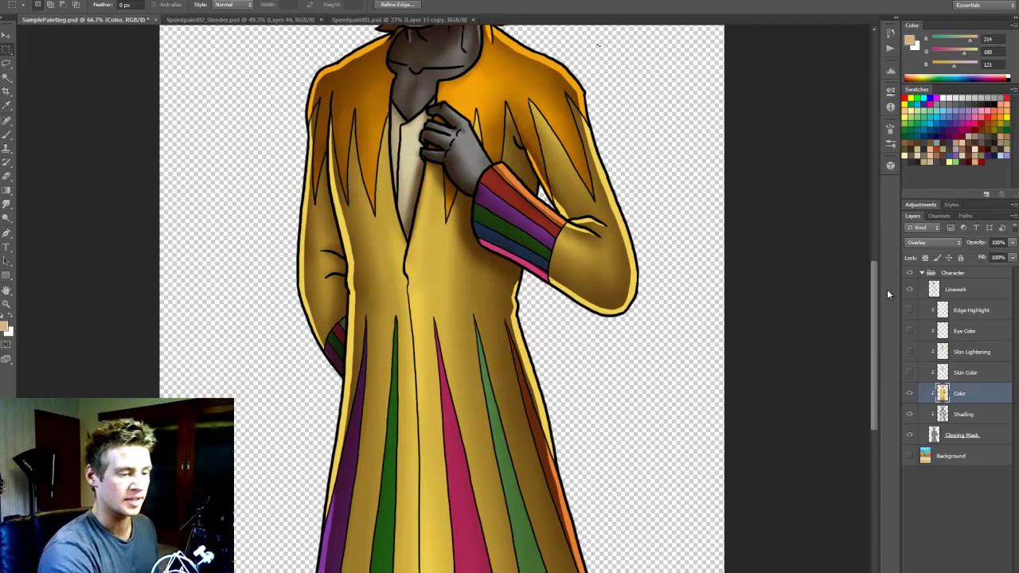
scroll(877, 269, up, 5)
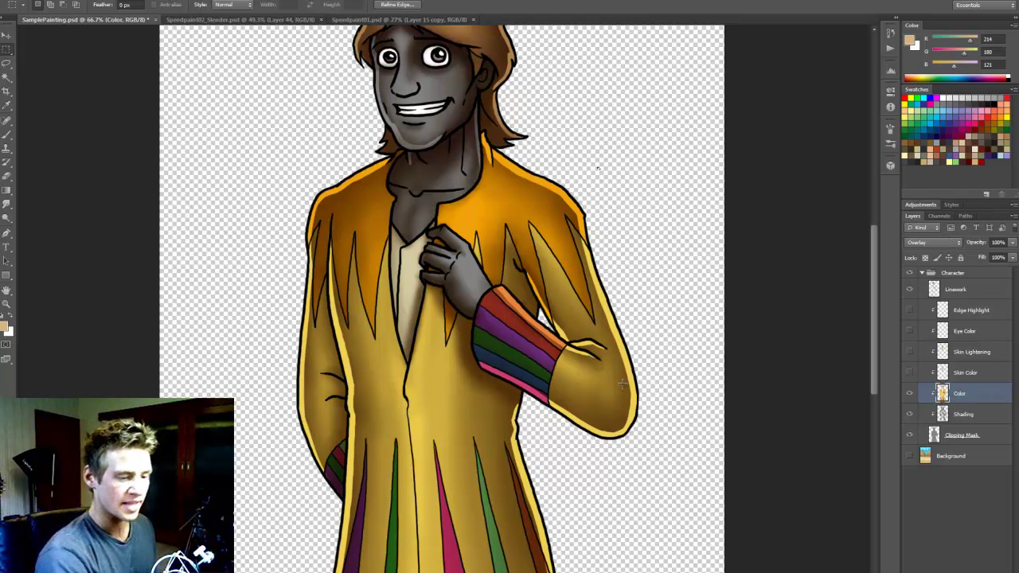
Step: Set the Color layer's blend mode to Normal and hide the Shading layer to view the flat colors
click(946, 242)
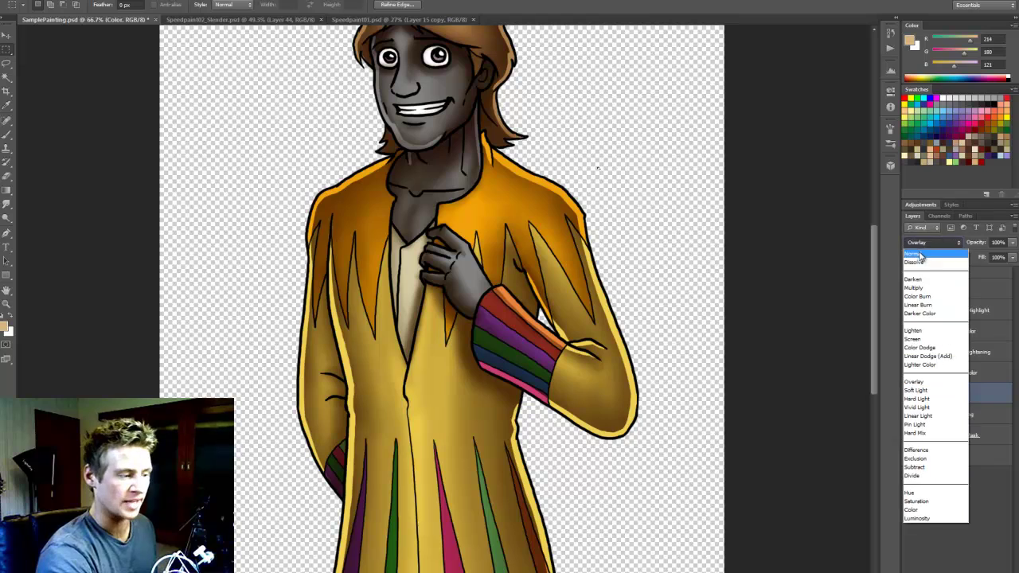
click(935, 256)
drag(869, 278, 878, 264)
click(909, 414)
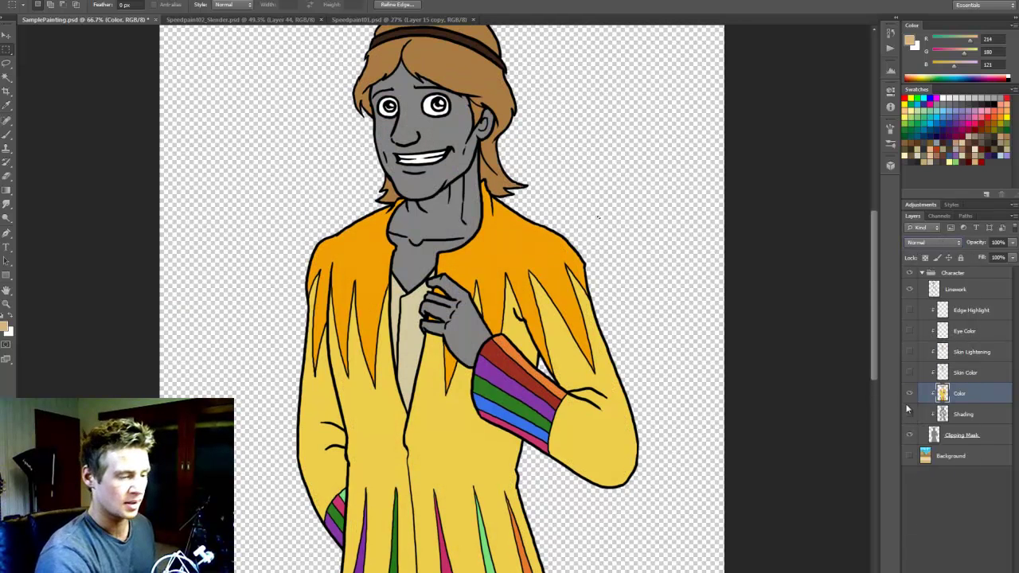
drag(872, 321, 873, 304)
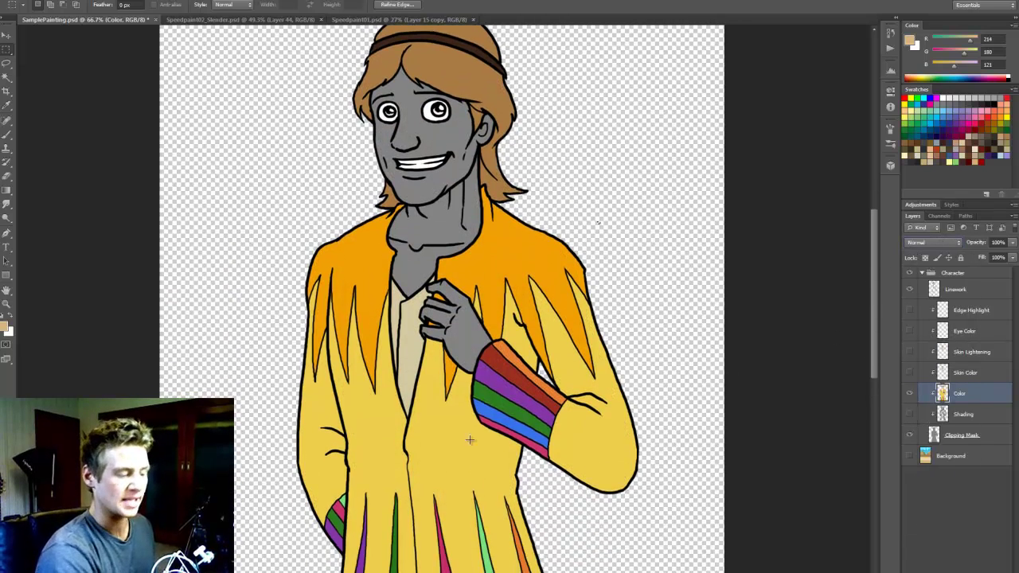
scroll(857, 392, down, 2)
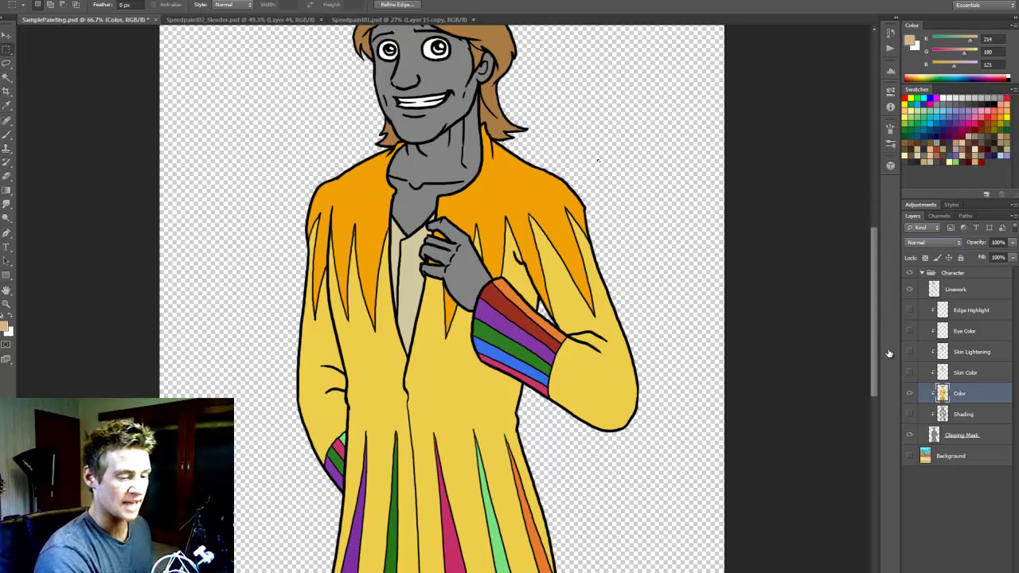
Step: Make the Shading layer visible again beneath the flat colors and clear the small stray selection
click(910, 414)
drag(875, 316, 870, 273)
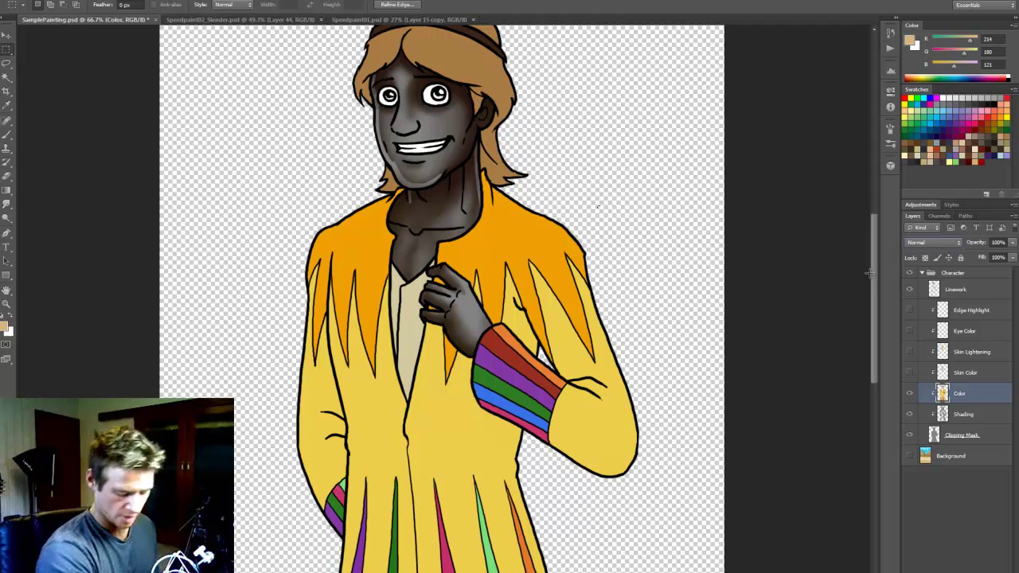
key(ctrl+d)
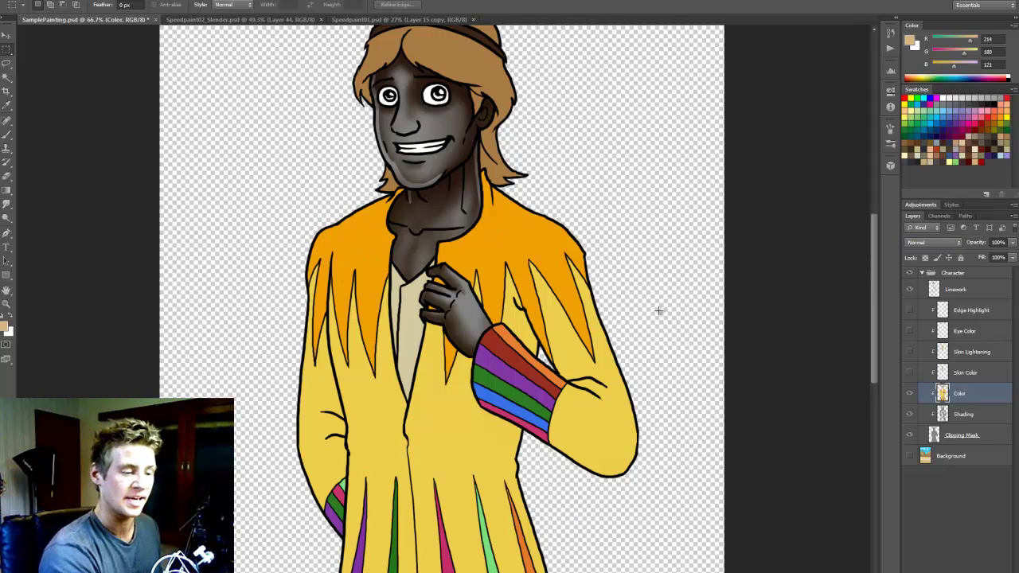
scroll(635, 373, down, 5)
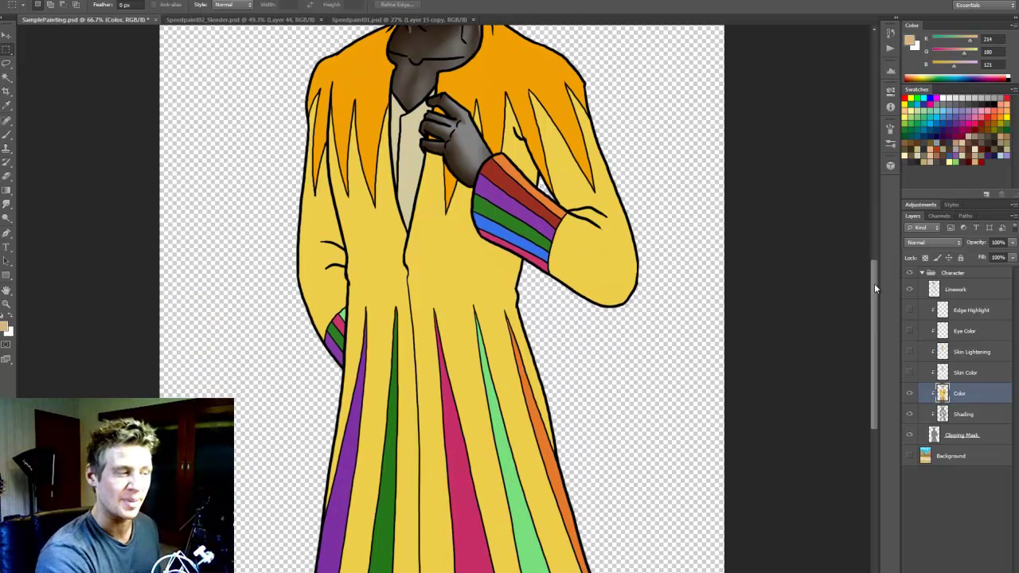
Step: Set the Color layer's blend mode back to Overlay so the shading shows through the coat and hair colors
drag(874, 283, 873, 225)
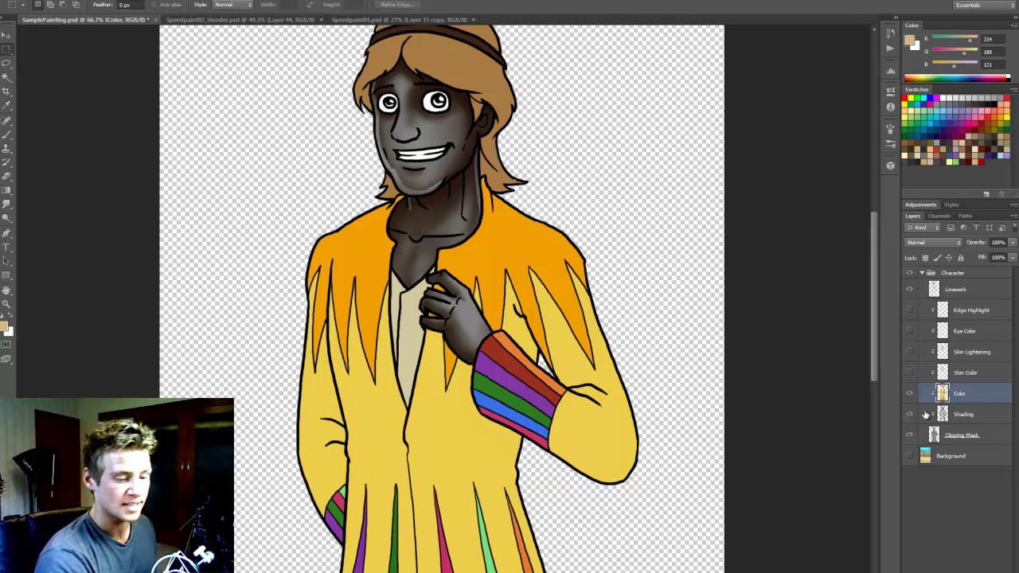
click(933, 242)
click(935, 384)
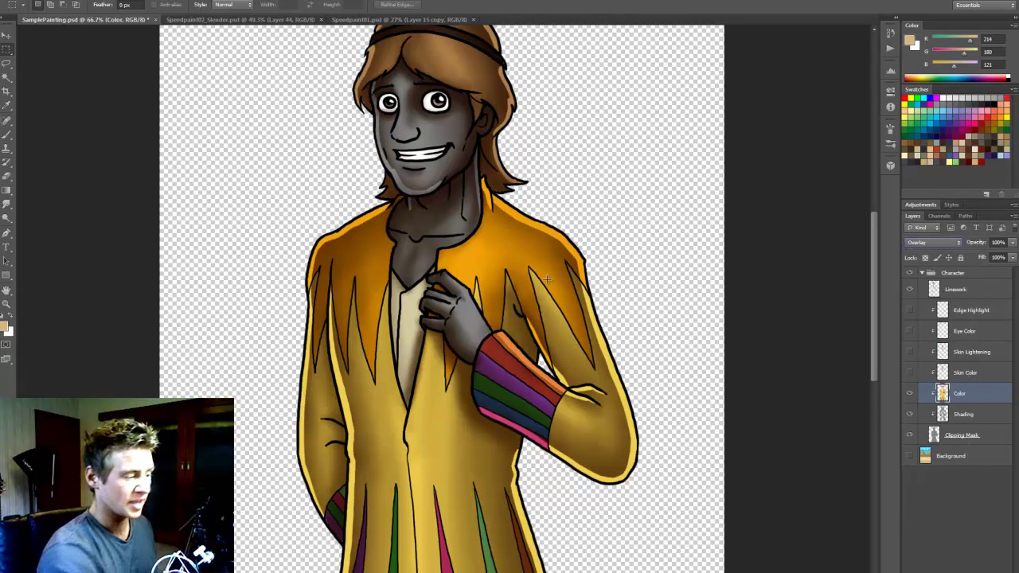
Step: Select the orange shoulder areas of the coat with the Magic Wand on the Linework layer and return to the Color layer
key(w)
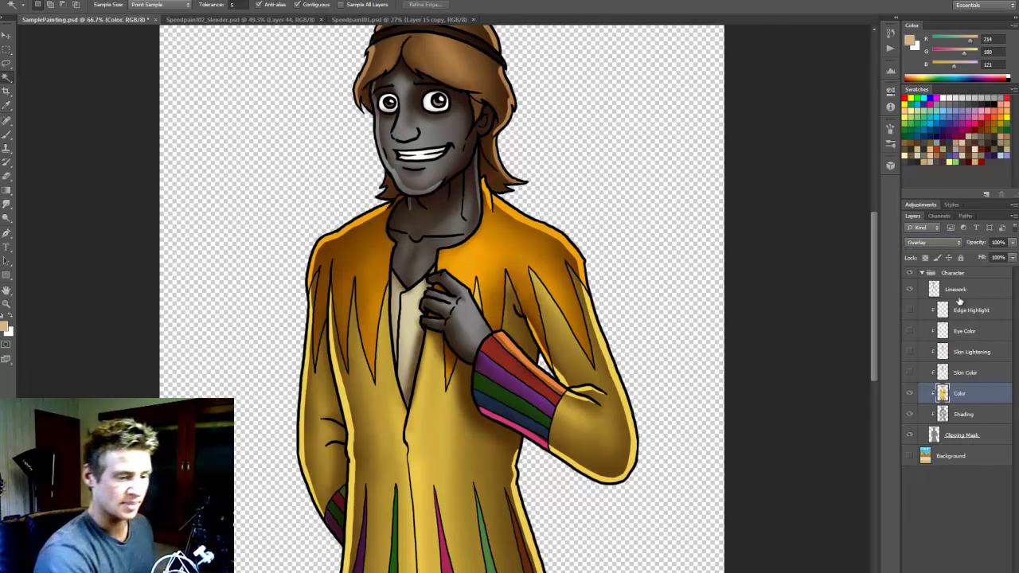
click(959, 290)
click(529, 244)
shift+click(448, 361)
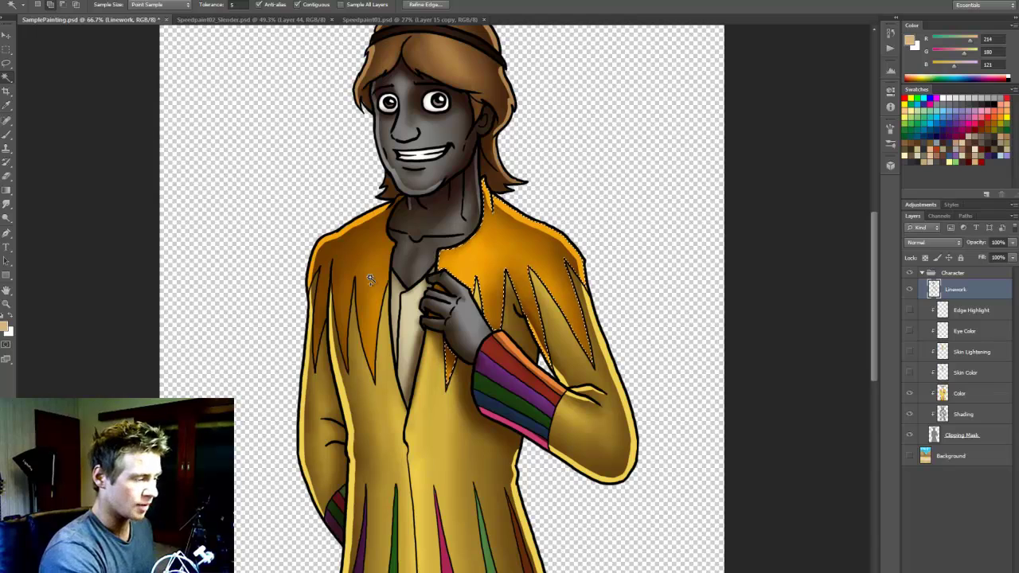
shift+click(358, 342)
click(959, 393)
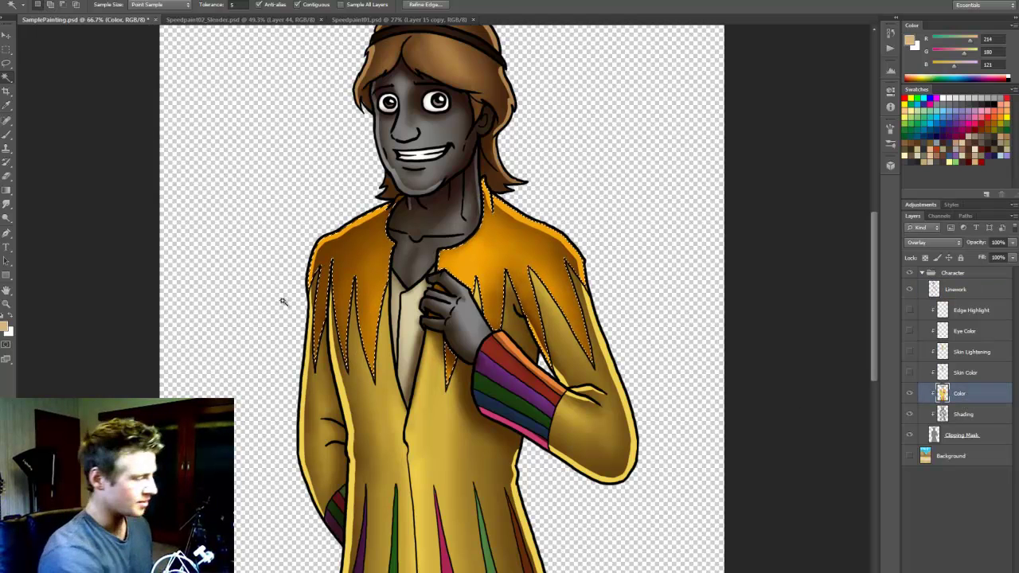
Step: Fill the selected shoulder areas on the Color layer with green (RGB 36, 142, 33) and deselect
key(m)
click(7, 329)
click(736, 449)
click(690, 419)
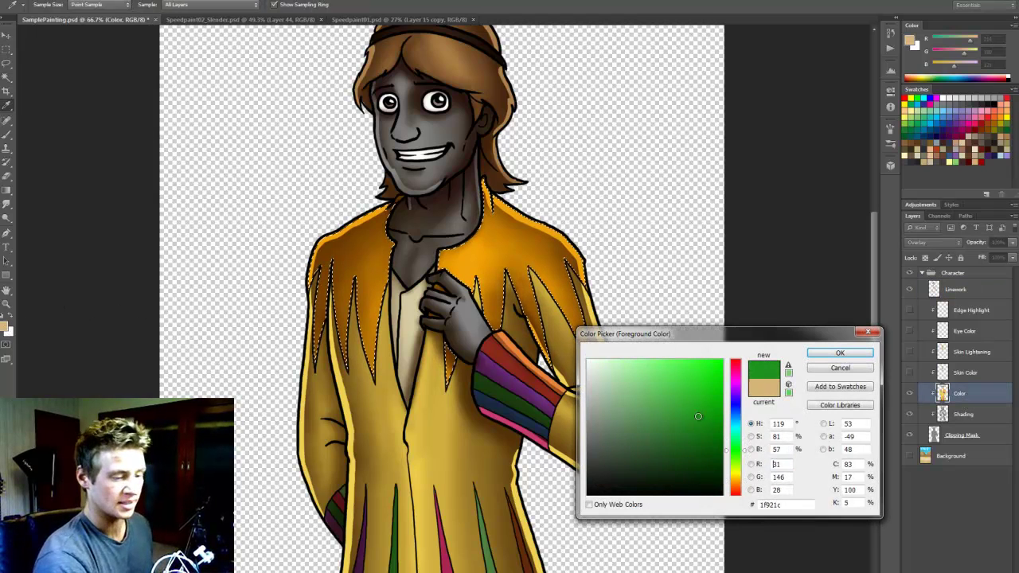
click(830, 355)
right_click(530, 246)
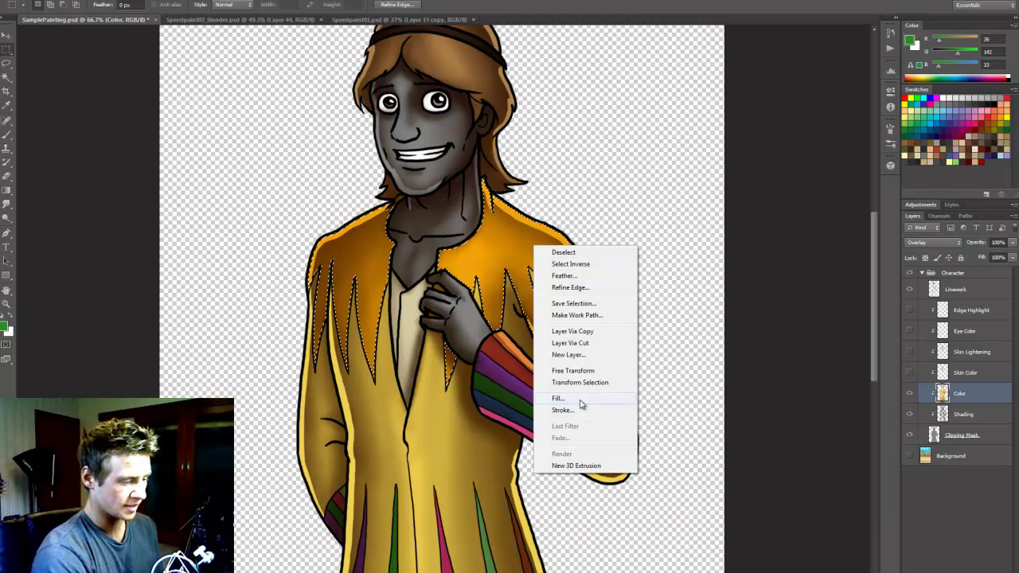
click(557, 398)
key(Return)
key(ctrl+d)
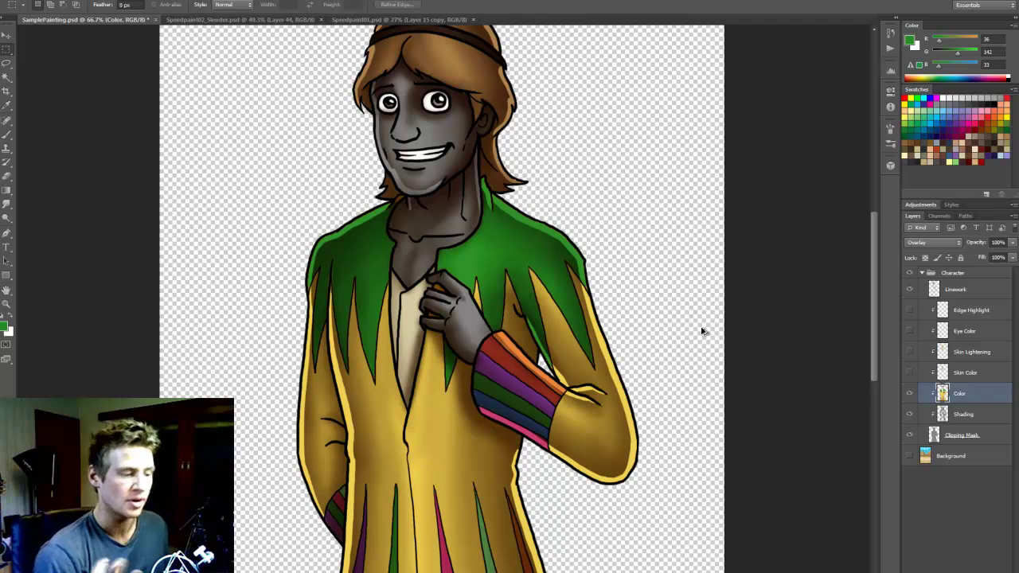
Step: Undo the green fill on the coat's shoulders and clear the selection
key(ctrl+alt+z)
key(ctrl+alt+z)
key(ctrl+alt+z)
key(ctrl+d)
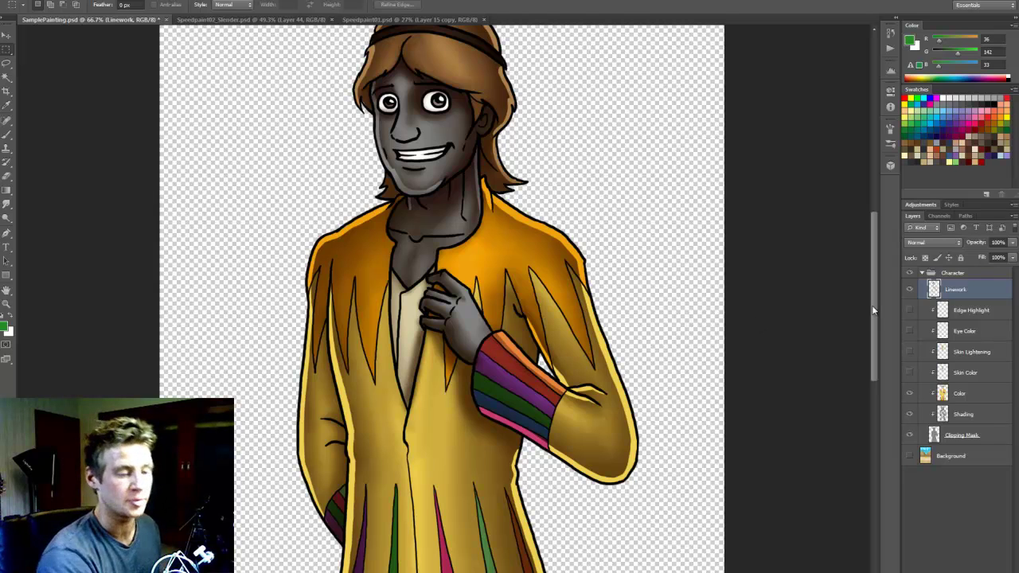
Step: Make the Skin Color layer visible and select it
scroll(871, 305, up, 3)
click(909, 372)
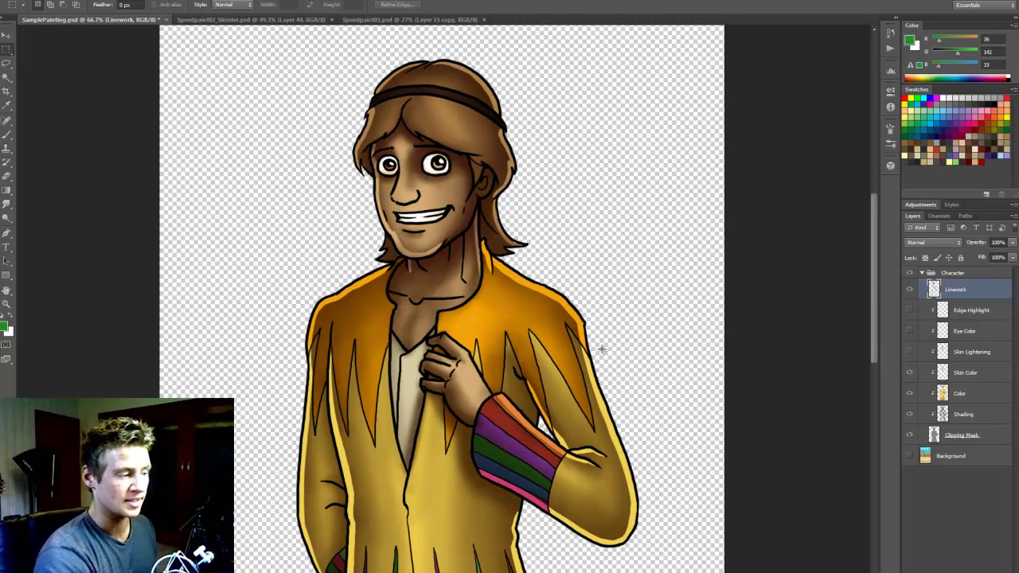
click(954, 372)
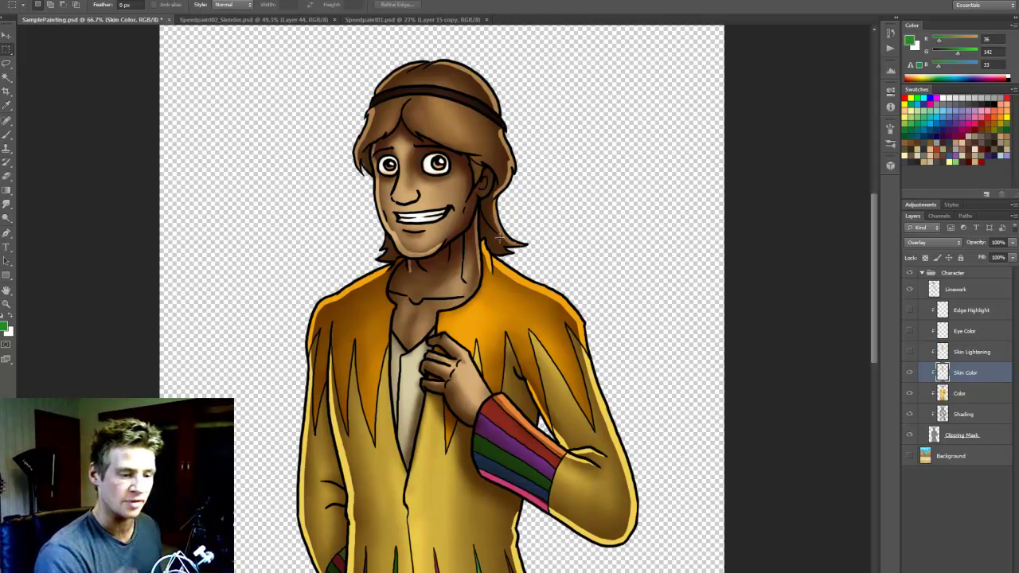
Step: Make the Skin Lightening layer visible and compare its blend mode with that of the Skin Color layer
click(949, 355)
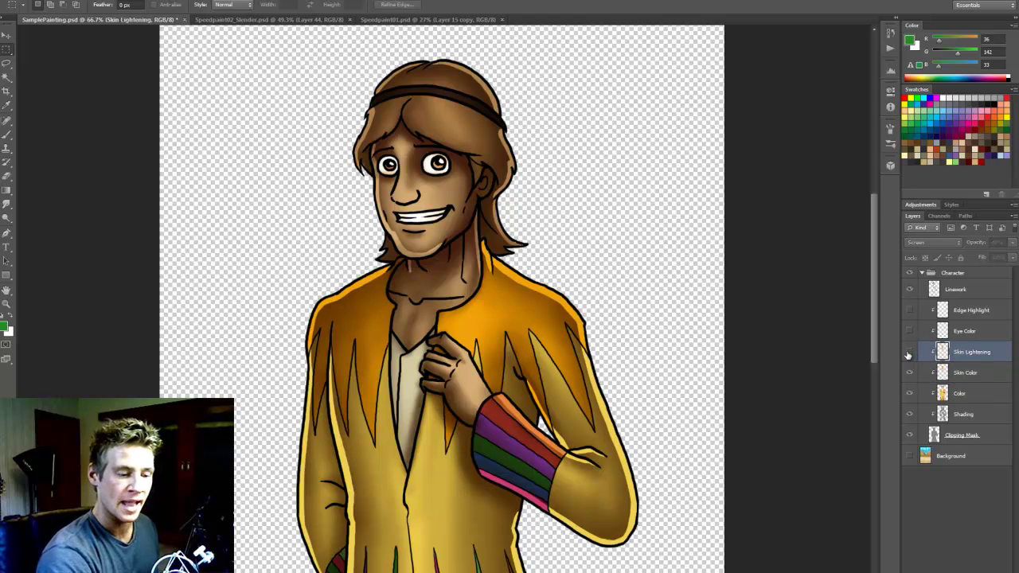
click(941, 243)
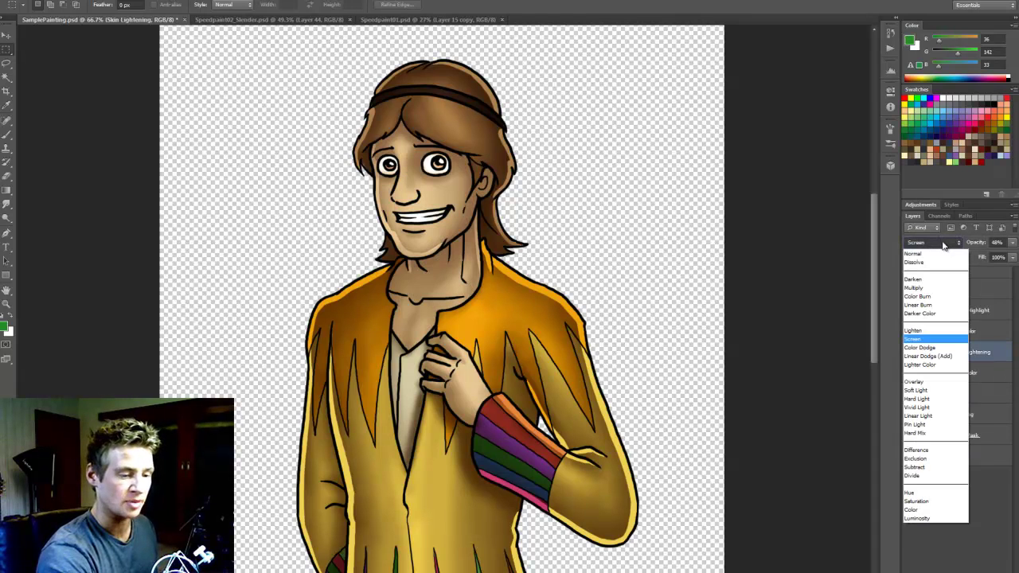
click(943, 246)
click(961, 374)
click(958, 350)
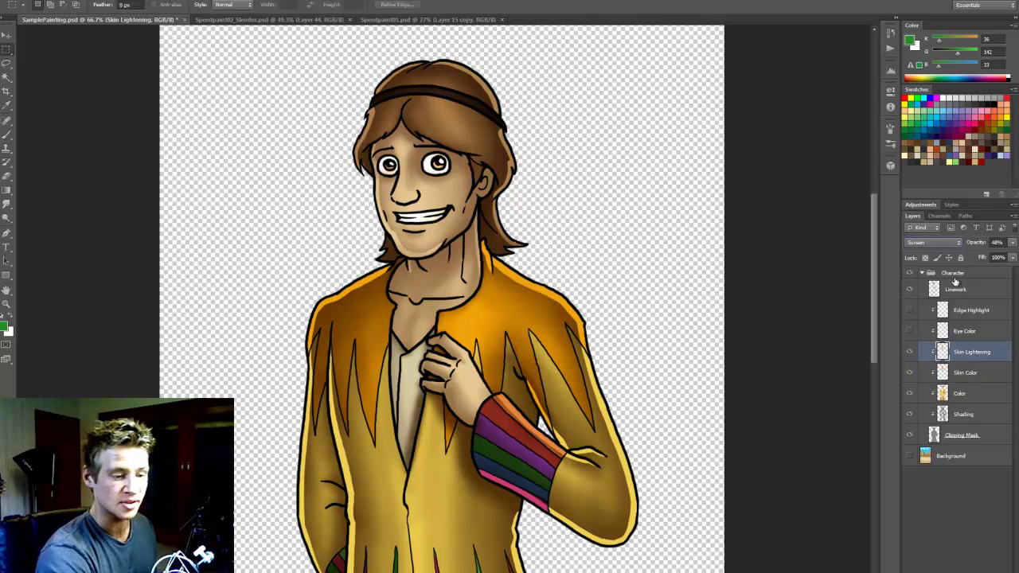
Step: Try the Skin Lightening layer at 100% opacity and settle on 53%
click(1011, 242)
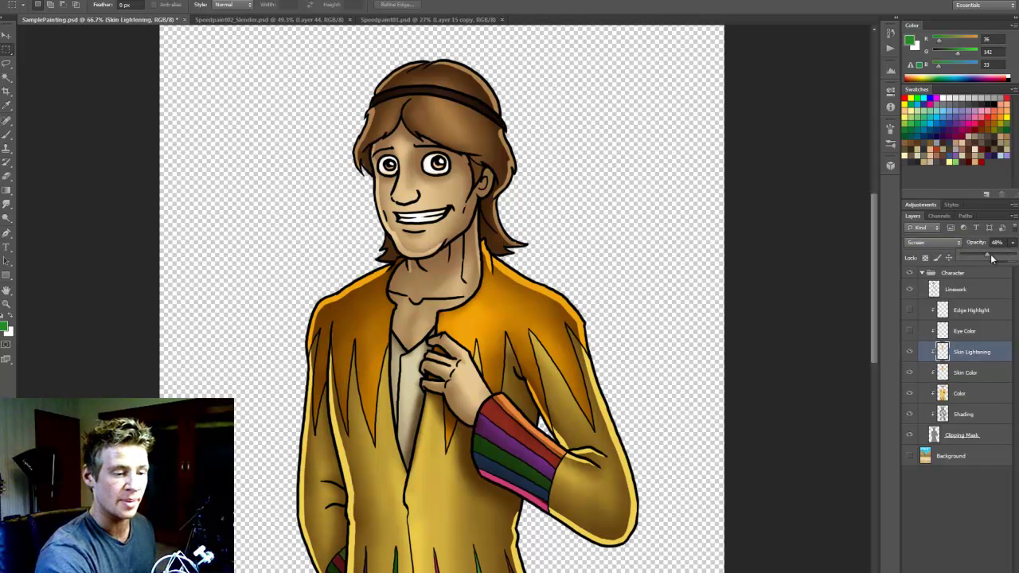
drag(989, 258, 1014, 258)
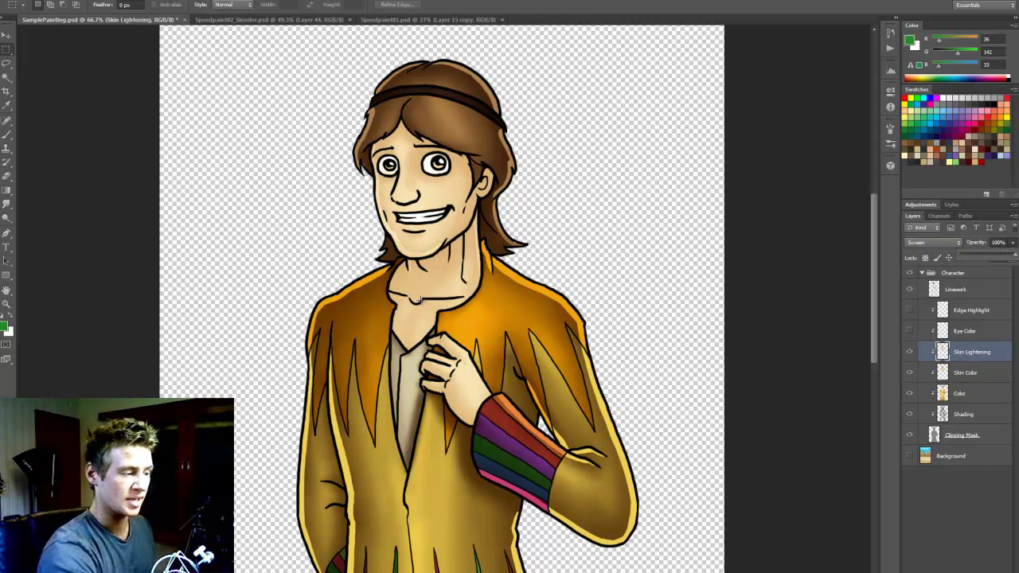
drag(997, 258, 983, 257)
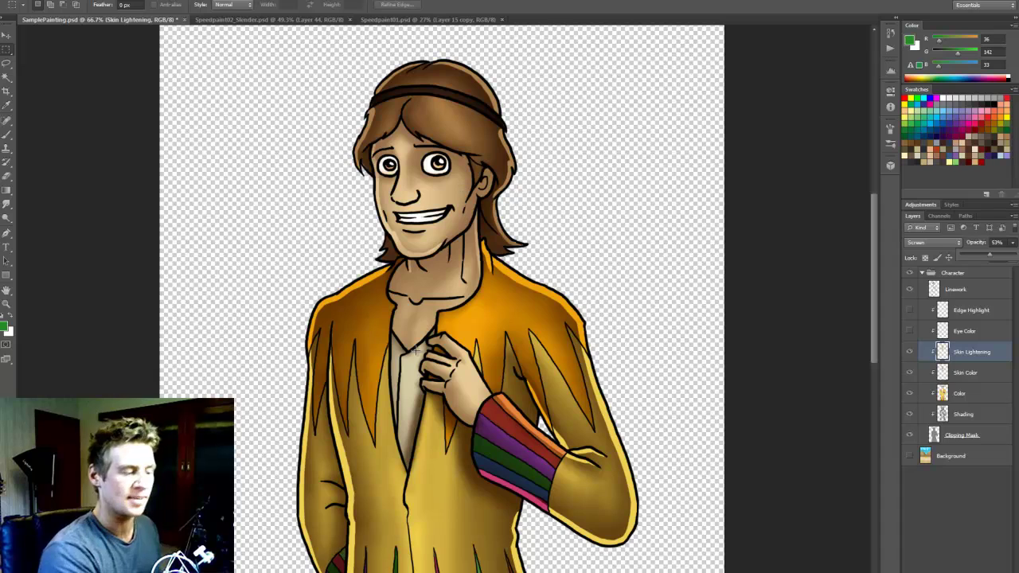
Step: Make the Eye Color and Edge Highlight layers visible, toggling the edge highlights to compare the effect
click(963, 334)
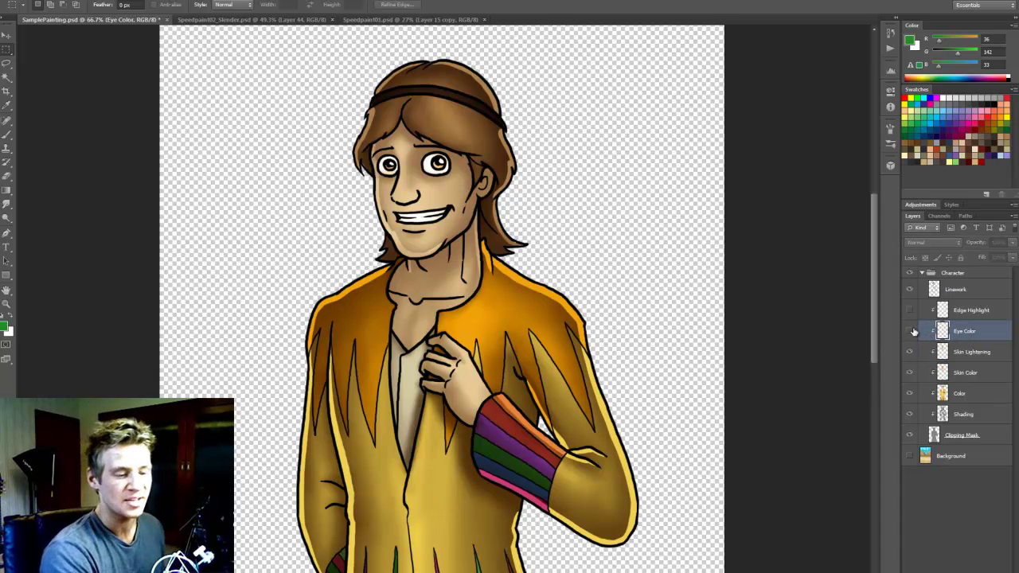
click(909, 332)
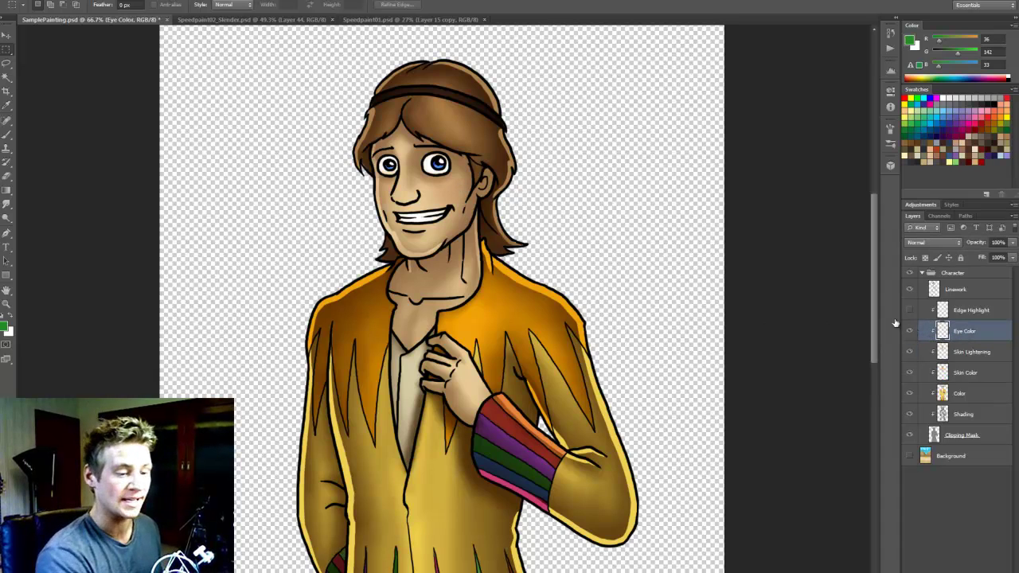
click(959, 310)
click(909, 311)
click(909, 311)
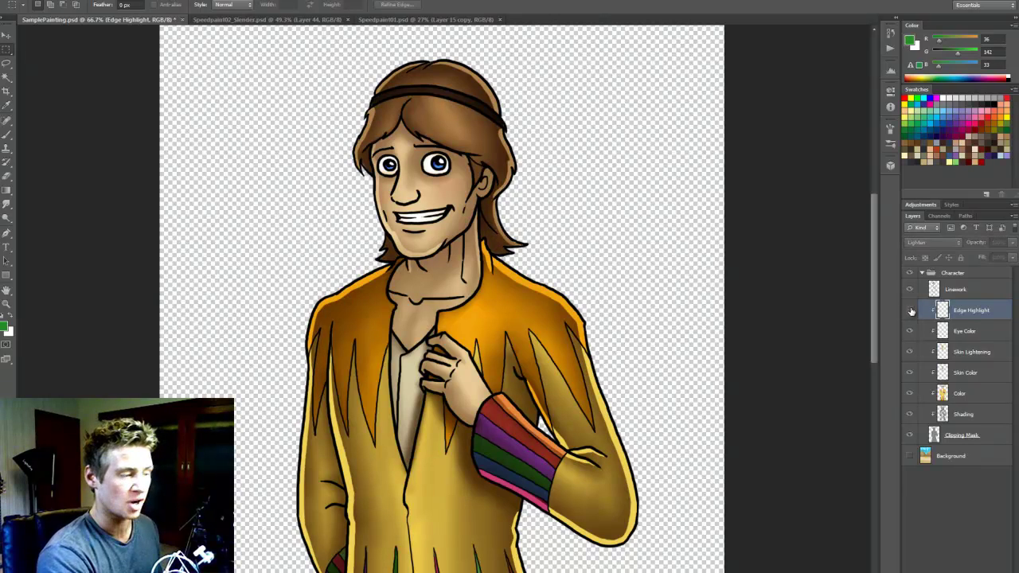
click(910, 311)
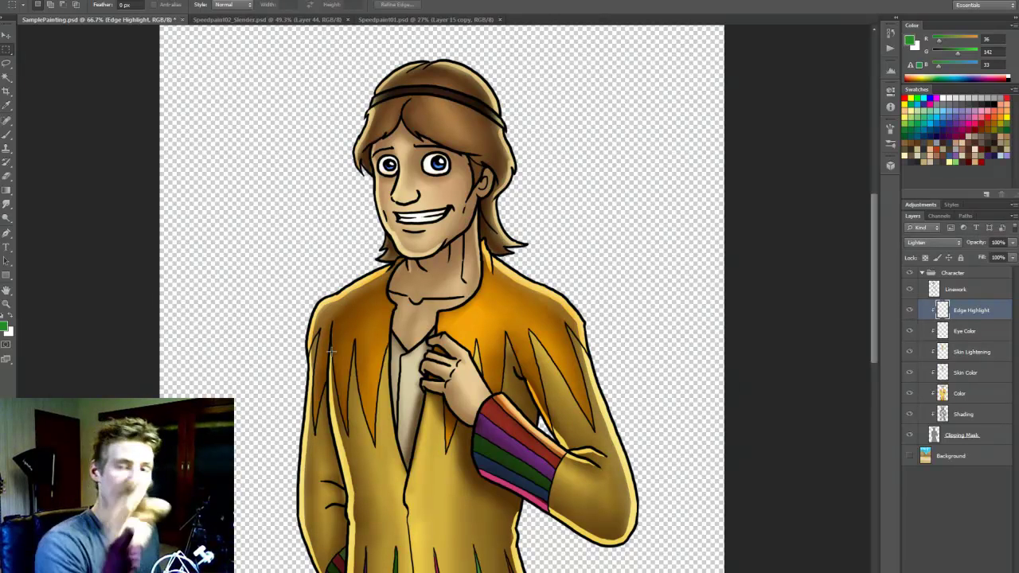
Step: Make the Background layer visible behind the character and fit the whole painting on screen
click(909, 455)
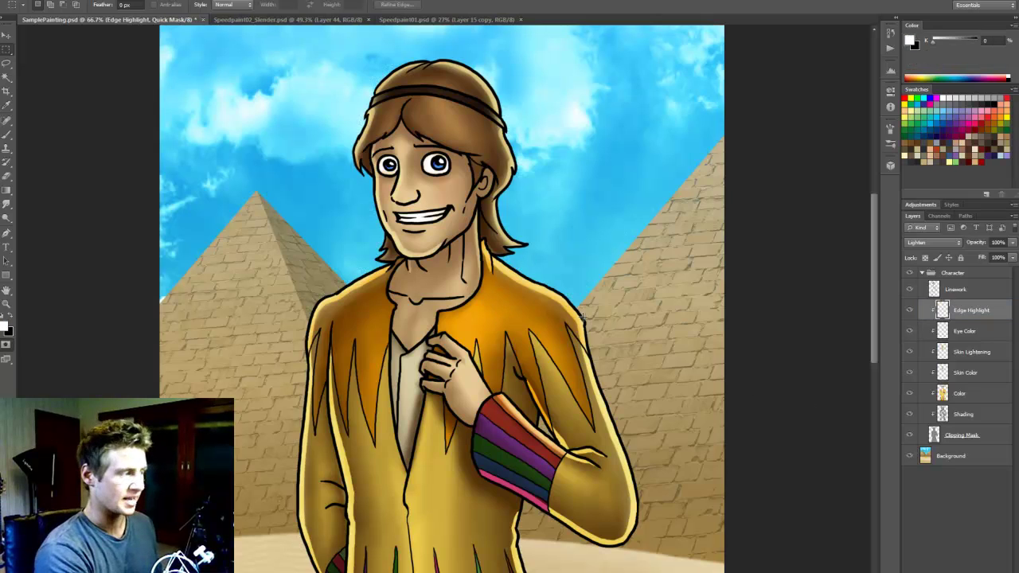
right_click(469, 340)
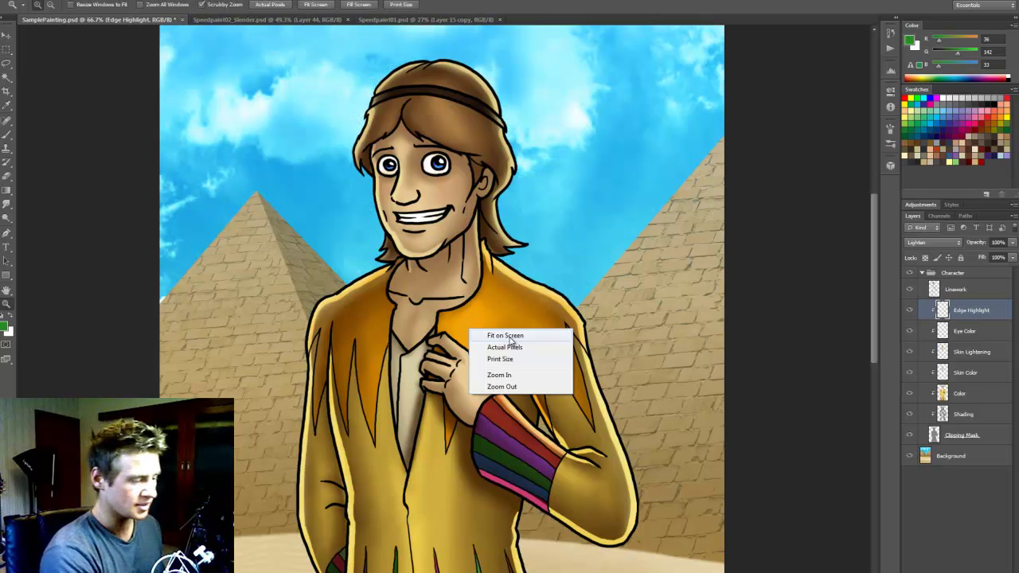
click(490, 337)
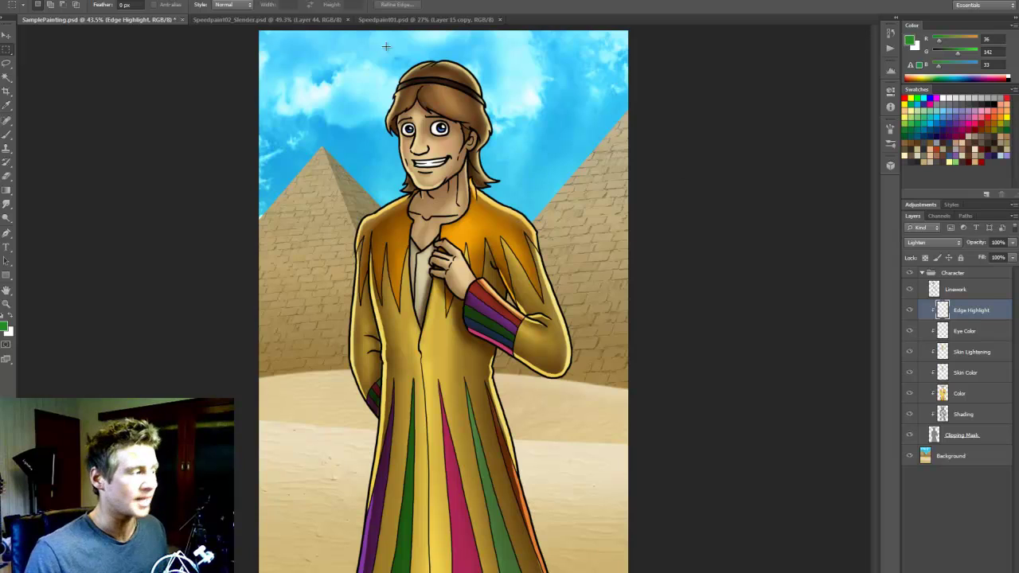
Step: Close SamplePainting.psd without saving the changes
click(181, 20)
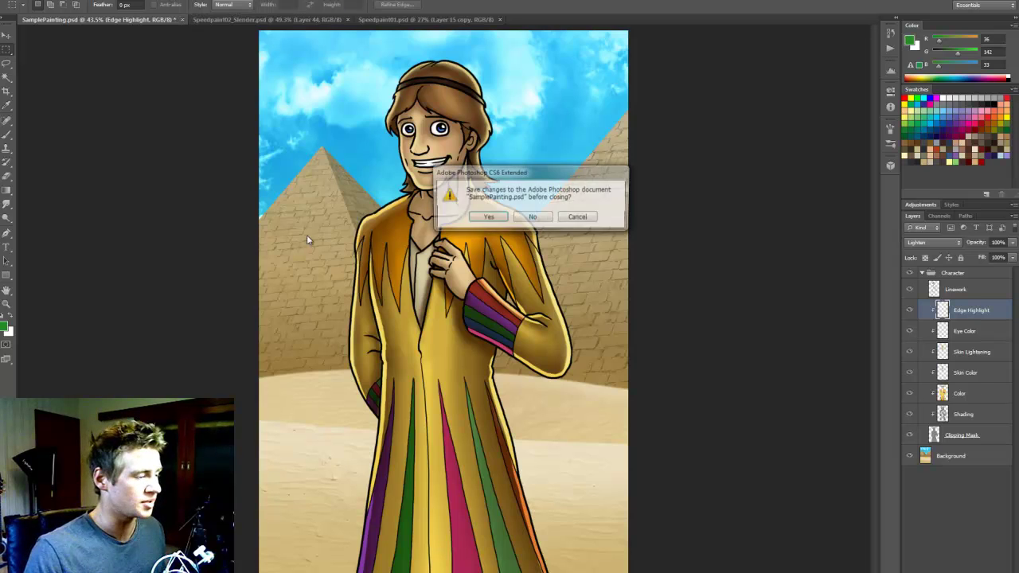
click(531, 219)
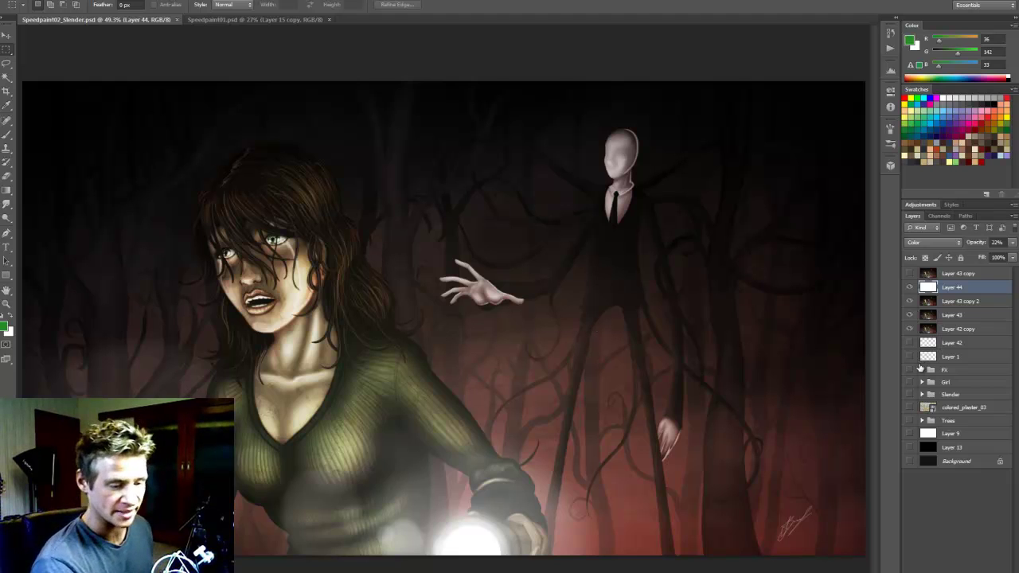
Step: In Speedpaint02_Slender.psd, show the layers and groups from FX down to Background and hide Layer 44 through Layer 42 copy
drag(910, 370, 911, 461)
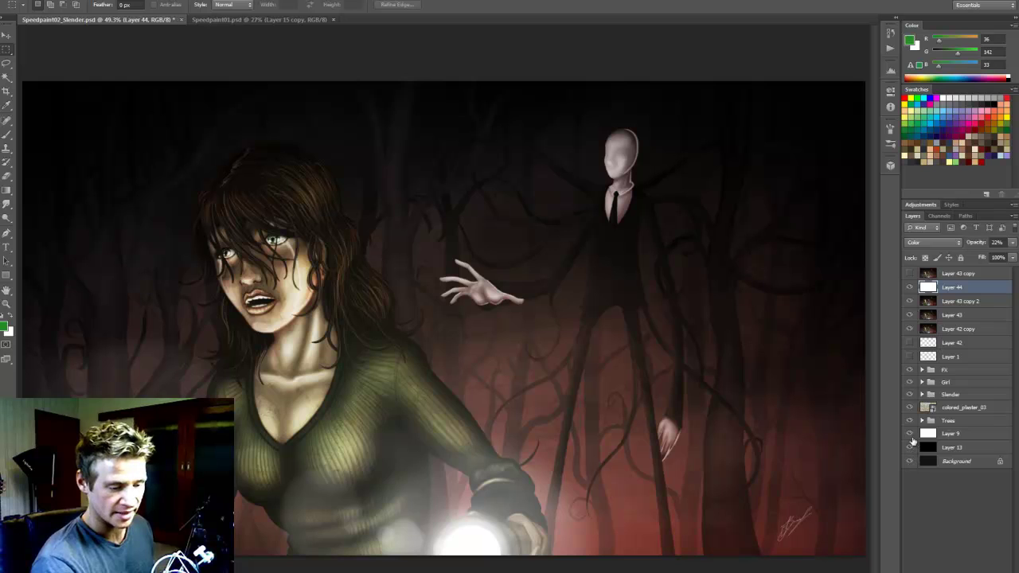
drag(911, 288, 912, 330)
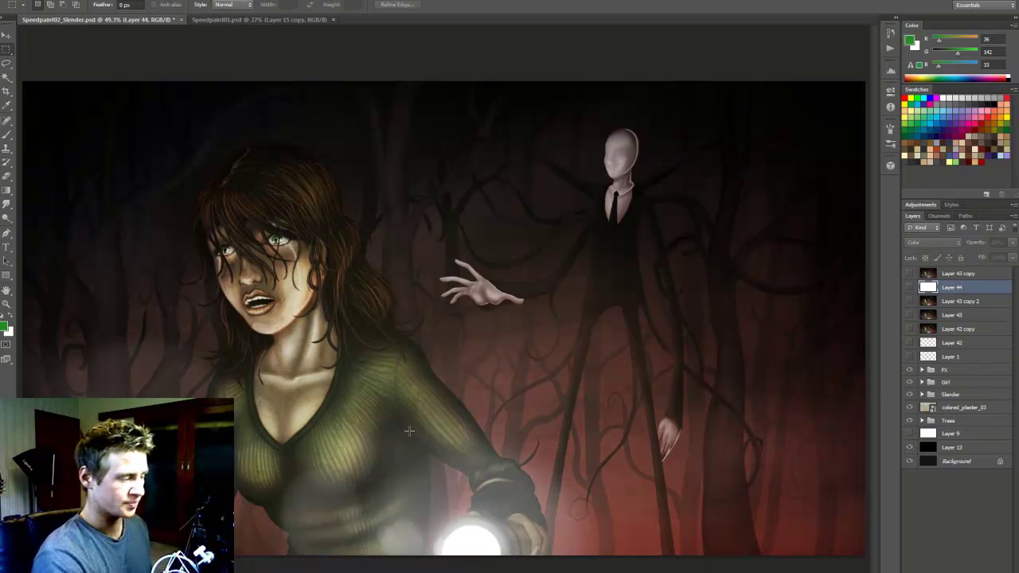
Step: Isolate the girl by hiding every other visible layer and group, and expand the Girl group to list its layers
key(z)
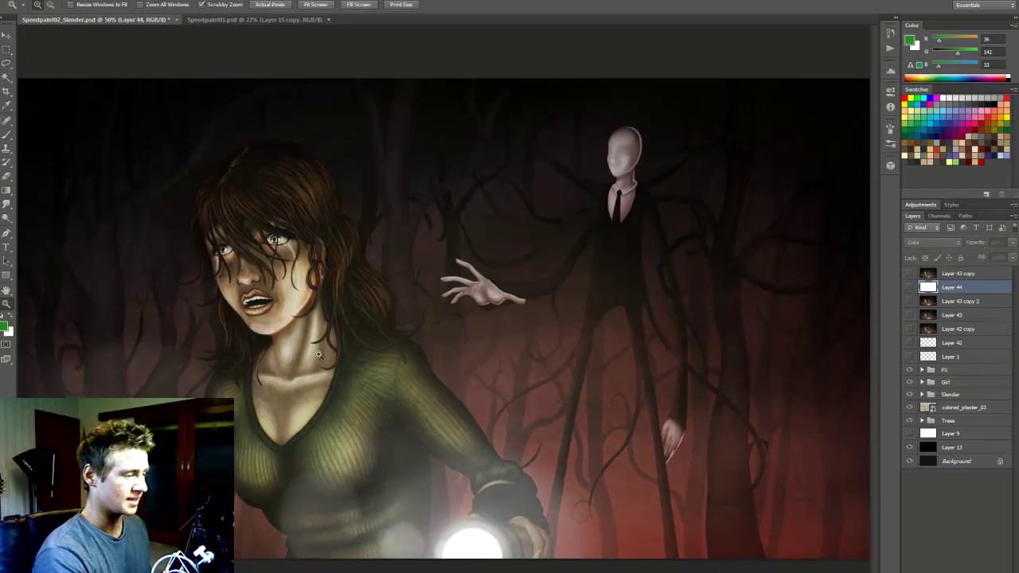
click(305, 367)
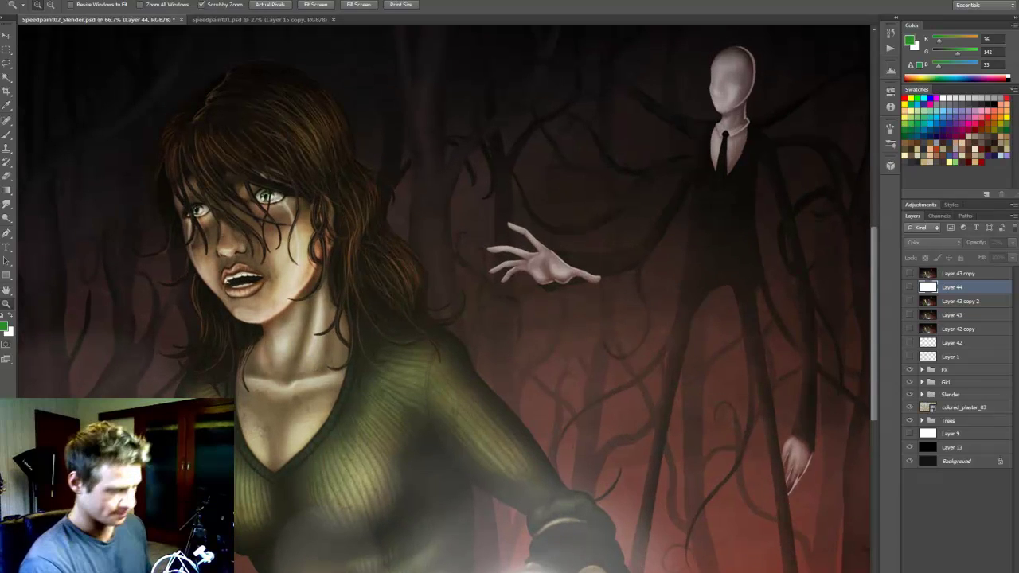
drag(574, 455, 697, 463)
key(m)
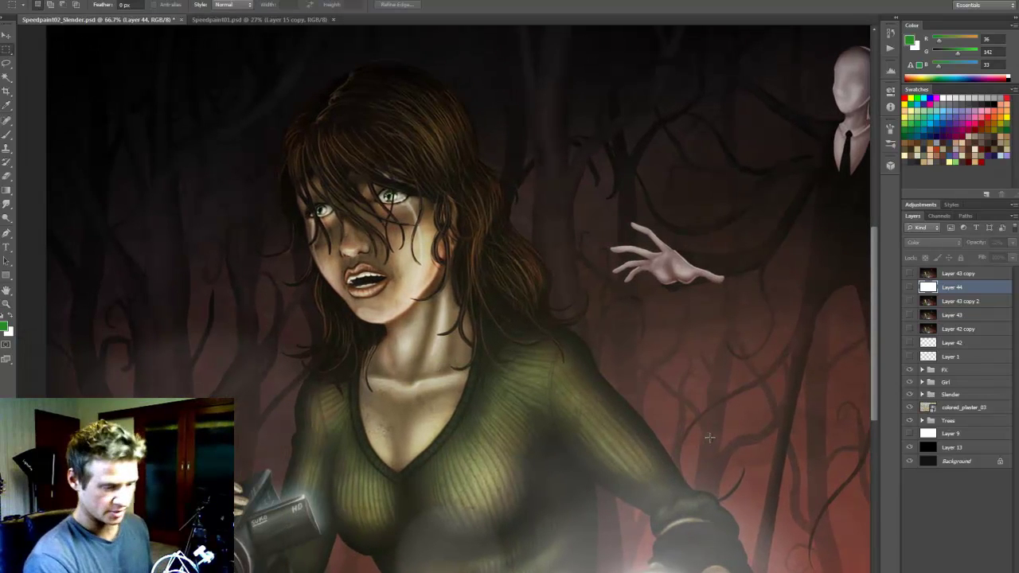
click(911, 372)
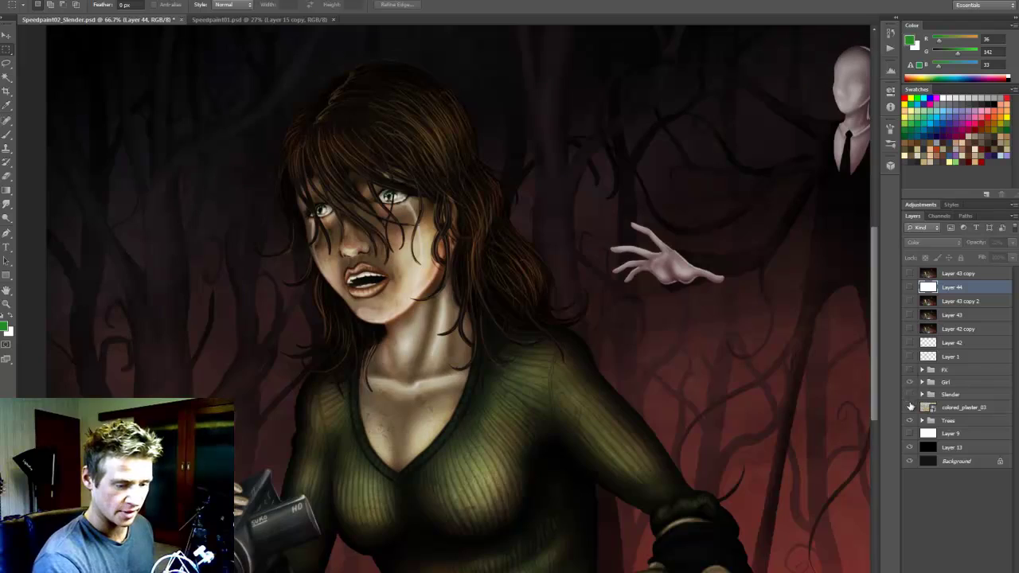
drag(912, 401, 911, 466)
scroll(830, 360, down, 2)
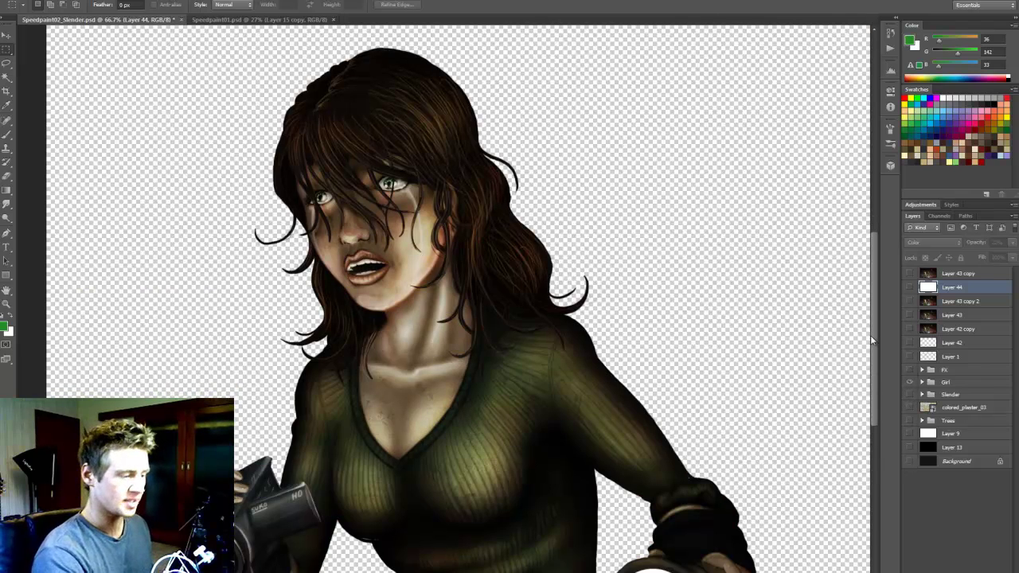
scroll(870, 335, left, 1)
scroll(857, 283, up, 1)
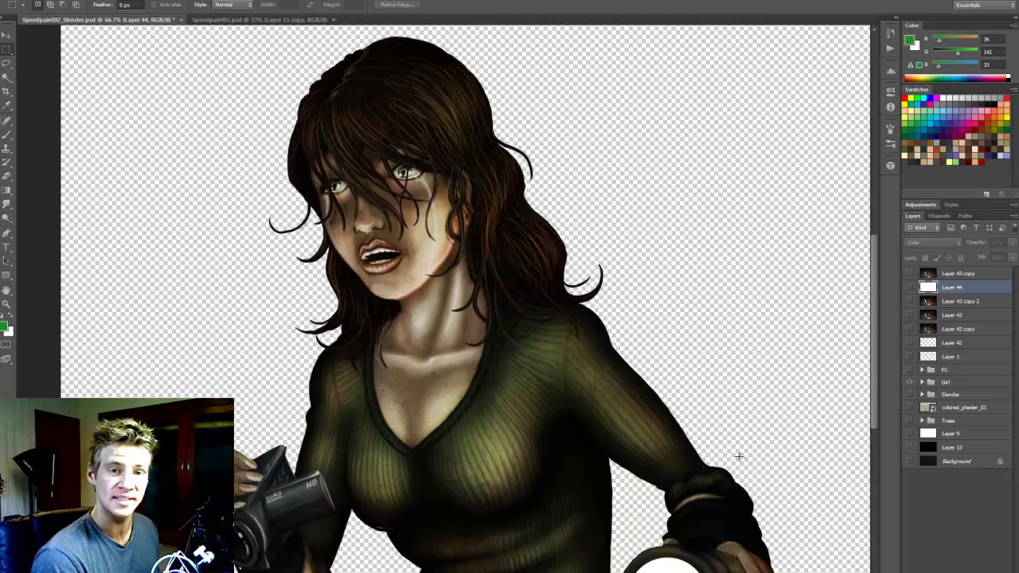
click(922, 382)
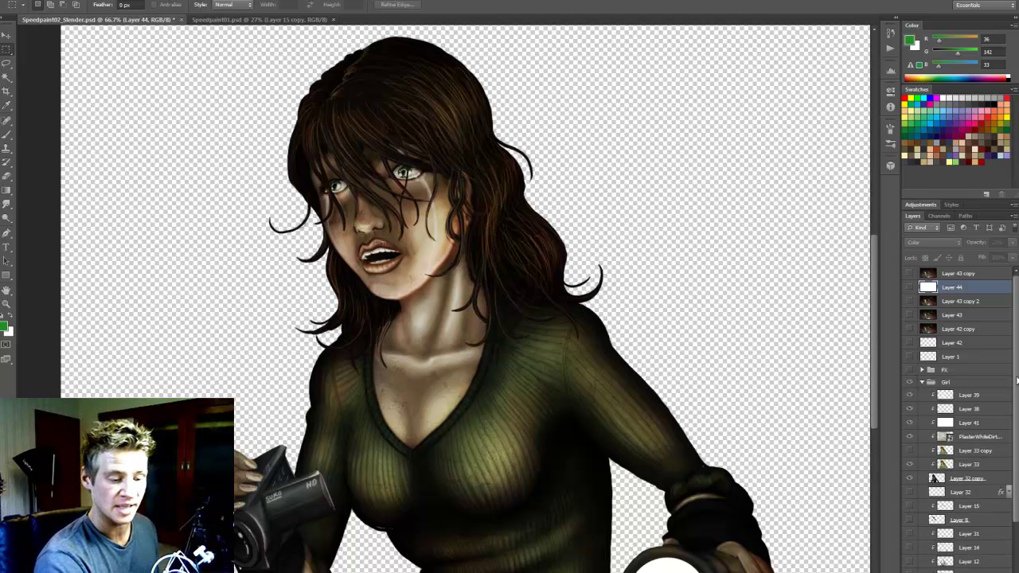
Step: Hide the clipped layers from Layer 33 up through Layer 39 in the Girl group, keeping the grayscale base layer visible
scroll(1011, 398, down, 3)
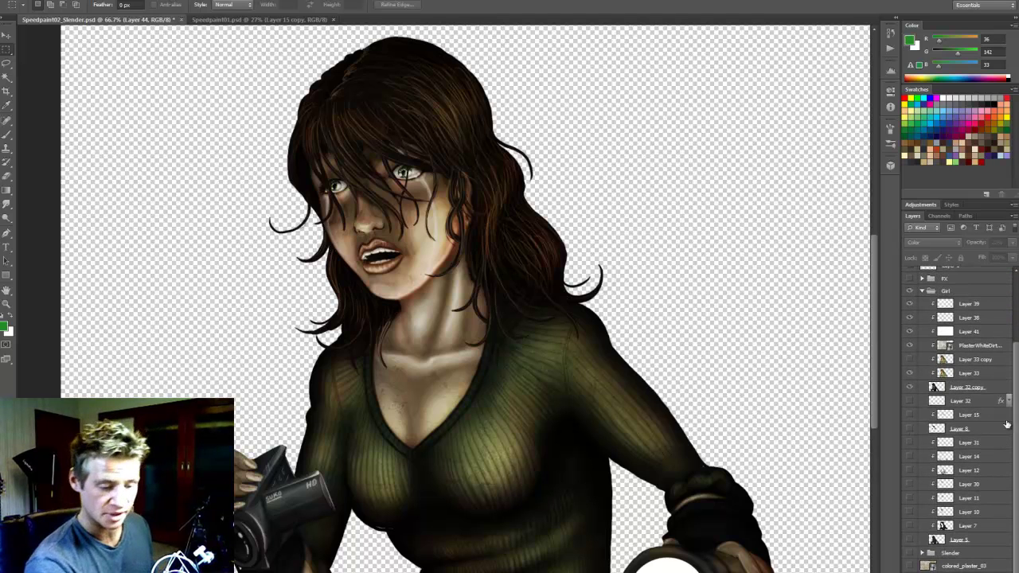
drag(910, 373, 909, 303)
scroll(380, 338, up, 1)
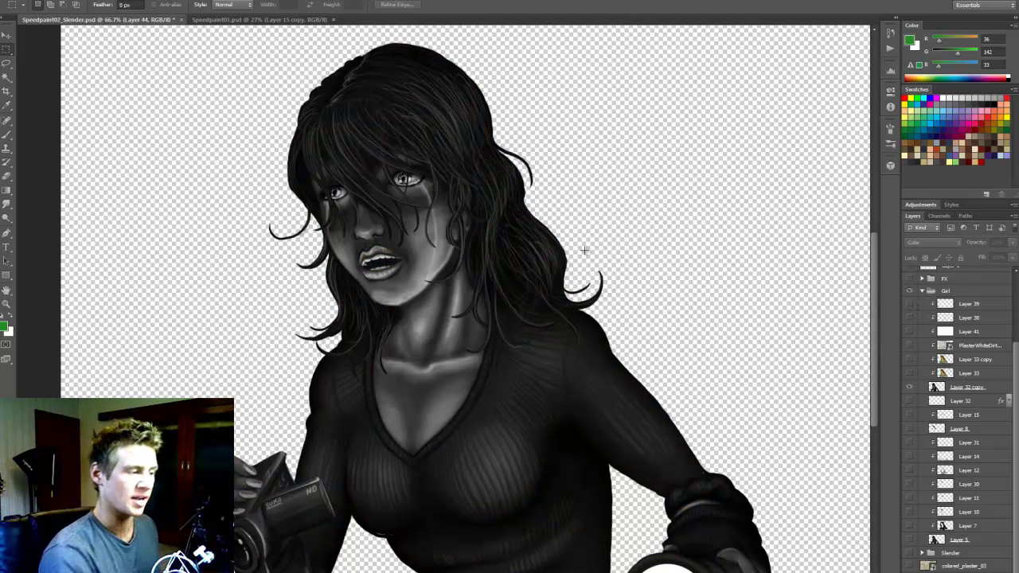
Step: Zoom in to 100% on the girl's face and show the clipped color layer, Layer 33, over the grayscale base
key(z)
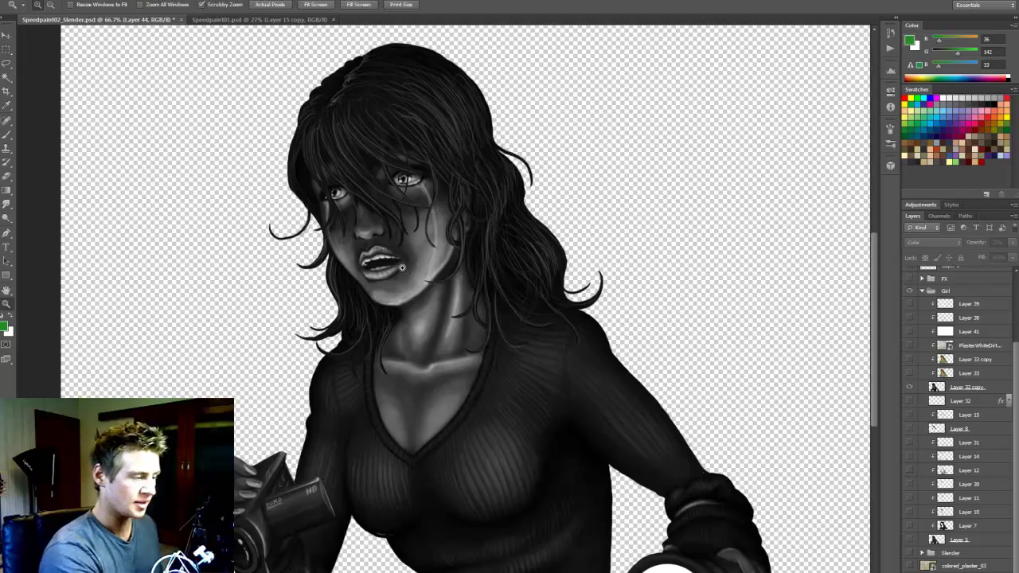
click(403, 268)
scroll(873, 285, up, 1)
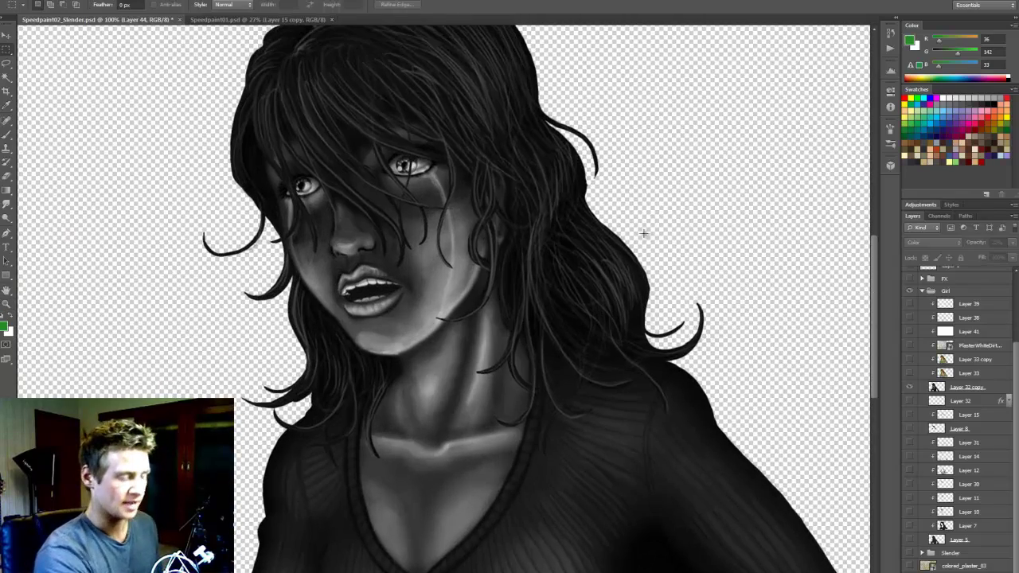
key(m)
scroll(872, 235, up, 3)
drag(871, 244, 849, 236)
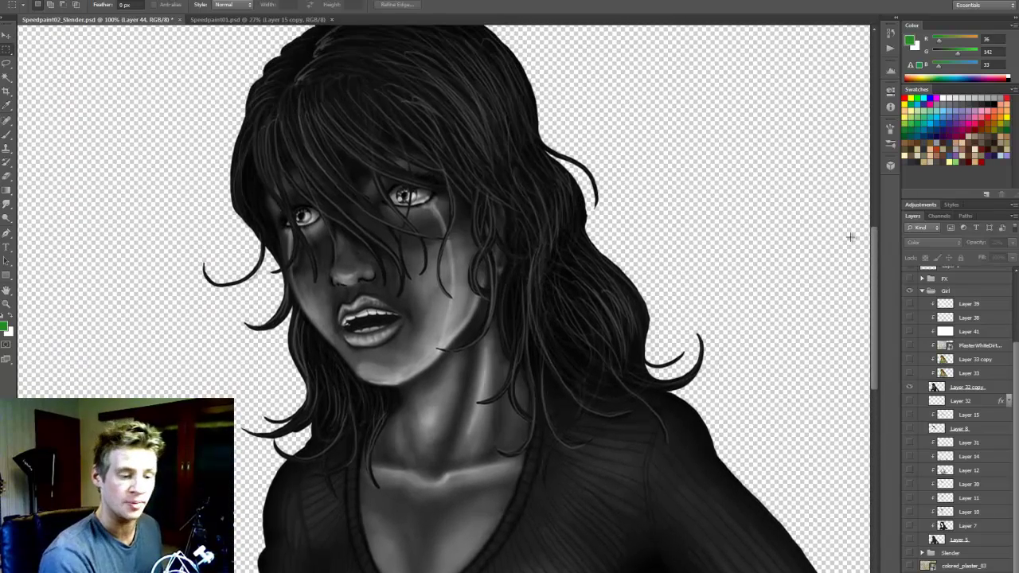
click(955, 374)
click(909, 373)
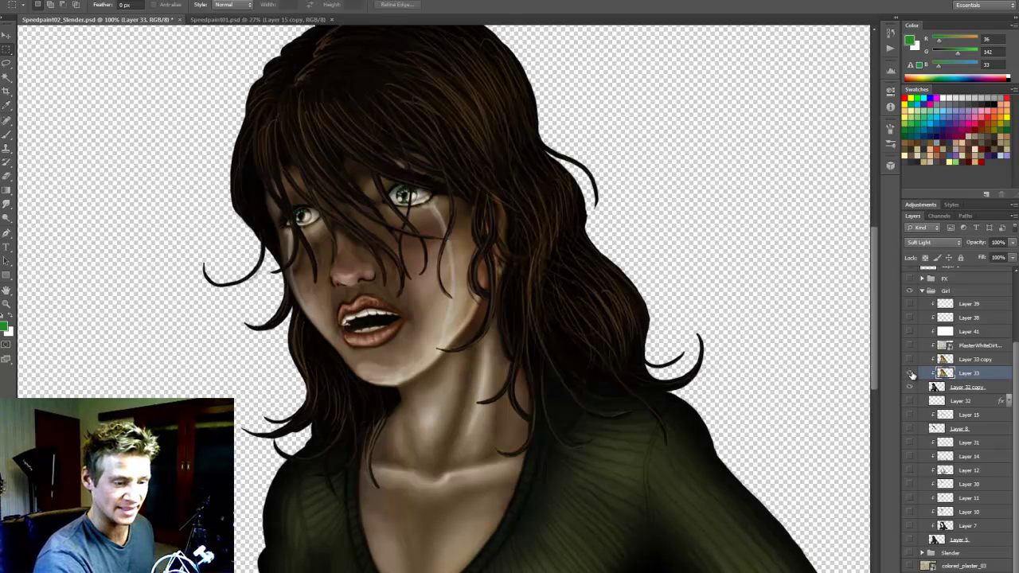
Step: Set Layer 33's blend mode to Normal to inspect its flat colors
click(939, 242)
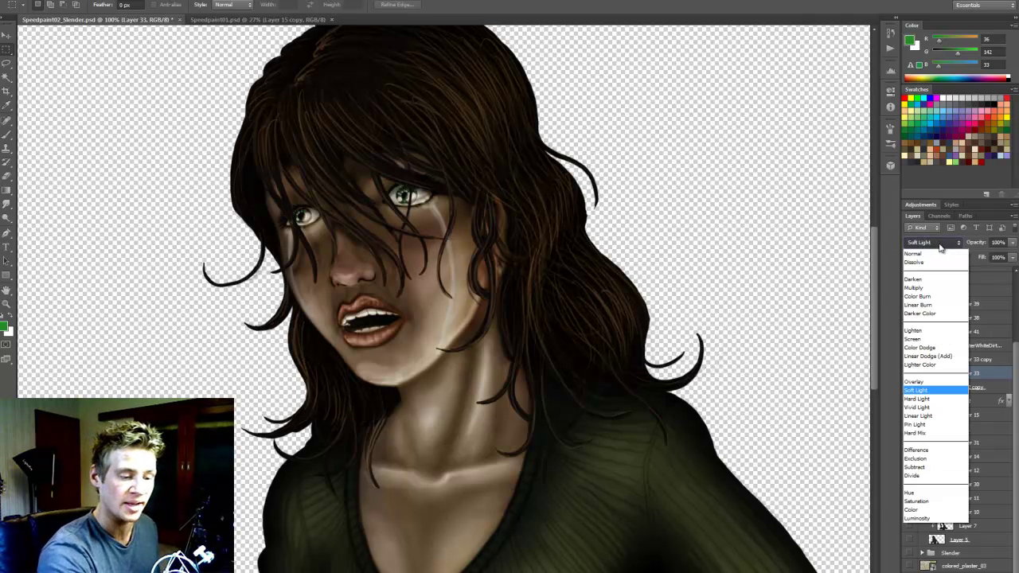
click(944, 244)
click(944, 243)
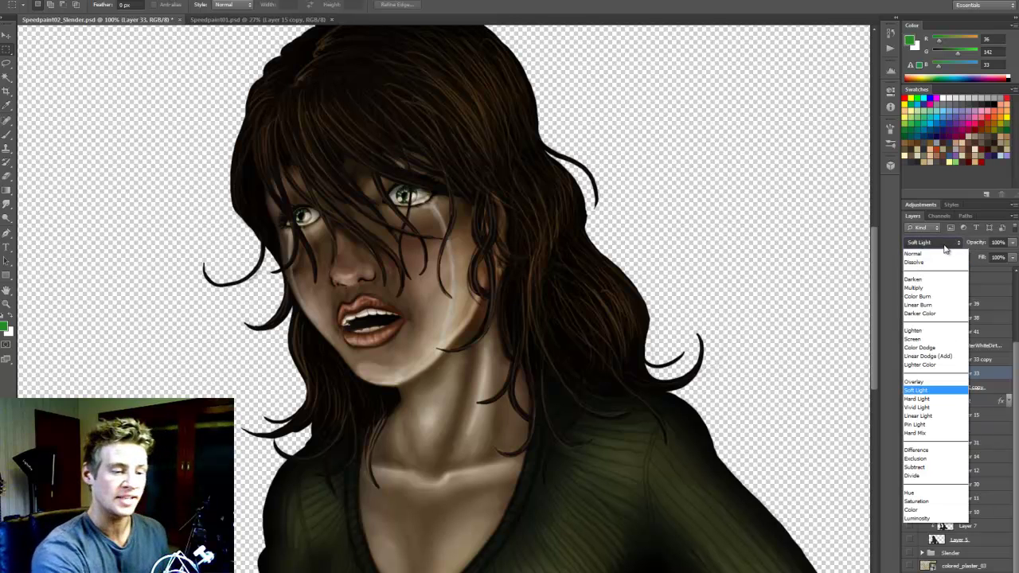
click(925, 254)
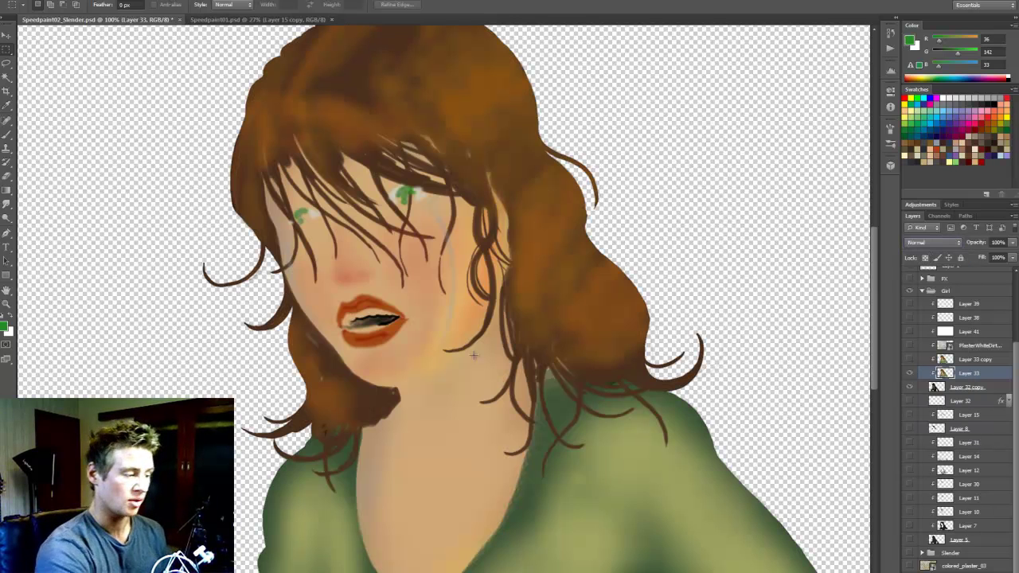
Step: Cycle Layer 33 through the successive blend modes from Normal up to Overlay to compare how its colors blend with the shading
key(shift+plus)
key(shift+plus)
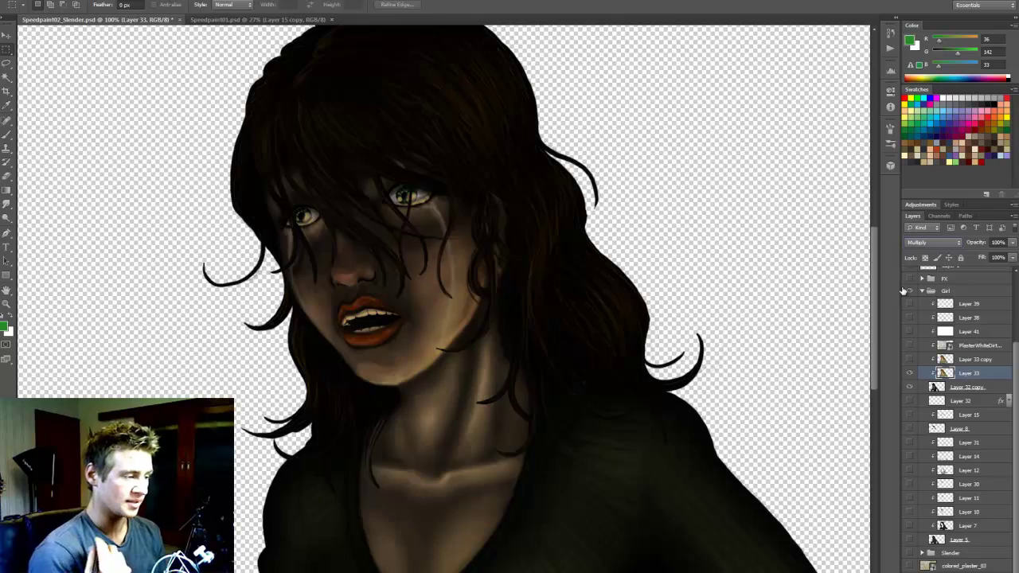
key(shift+plus)
key(shift+plus)
key(shift+plus)
key(shift+plus)
key(shift+plus)
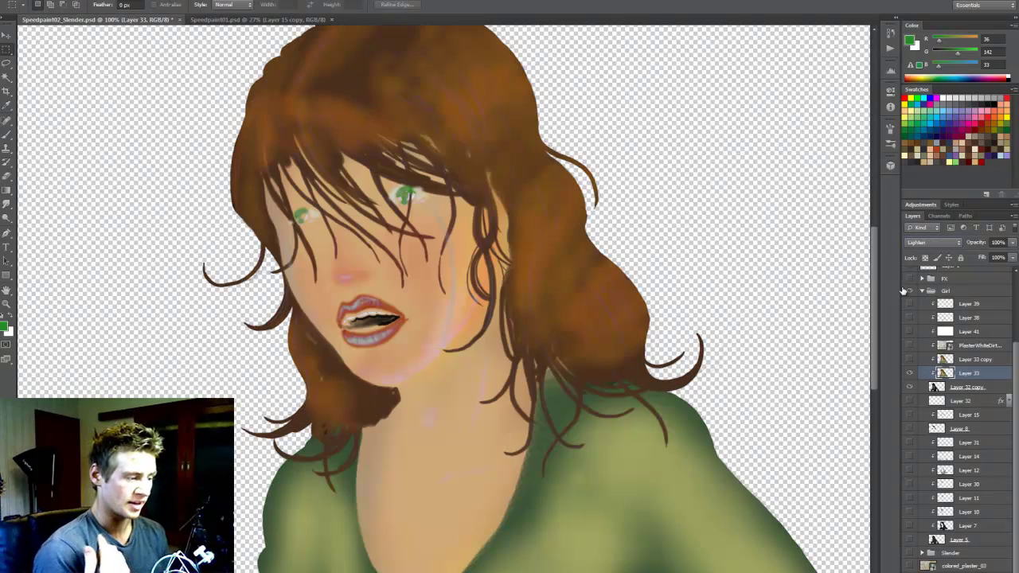
key(shift+plus)
key(shift+plus)
key(shift+plus)
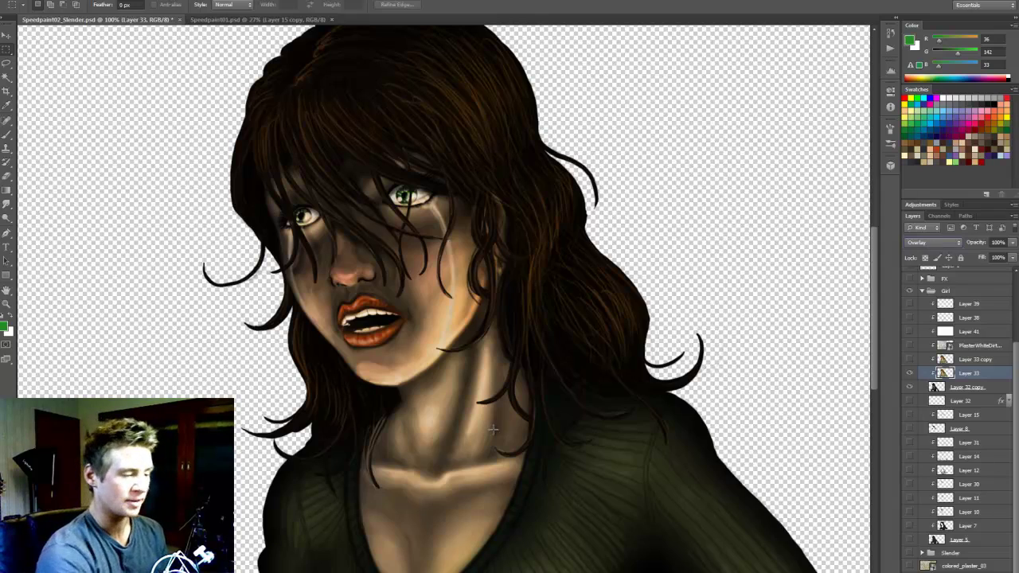
Step: Set Layer 33's blend mode to Soft Light
mouse_move(871, 265)
mouse_down()
mouse_move(863, 330)
mouse_move(867, 266)
mouse_up()
click(928, 241)
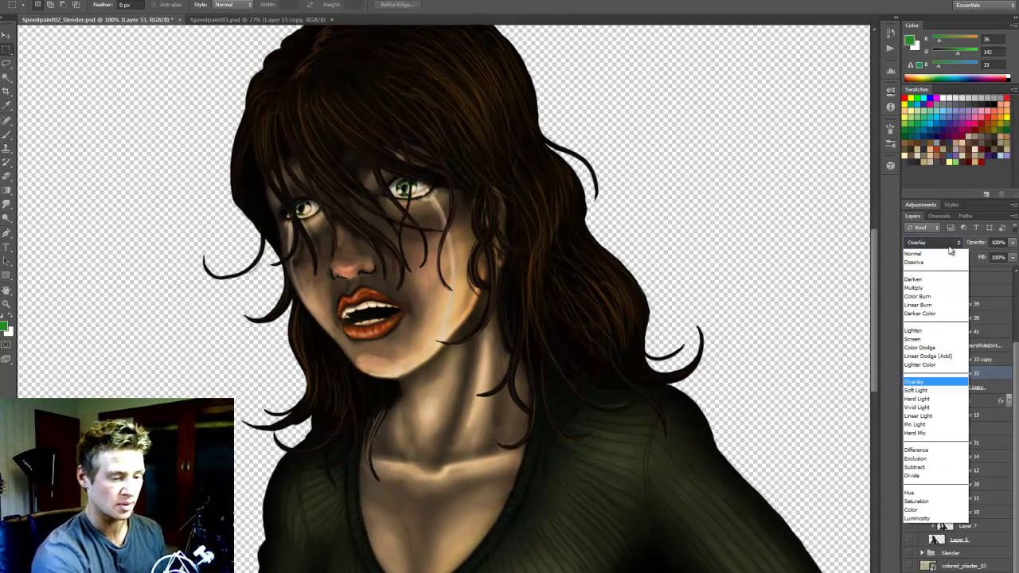
click(951, 390)
Step: Show the plaster texture layer and Layer 41 to examine the texture on the girl's skin and sweater, and hide both again
mouse_move(875, 343)
mouse_down()
mouse_move(873, 392)
mouse_move(873, 326)
mouse_up()
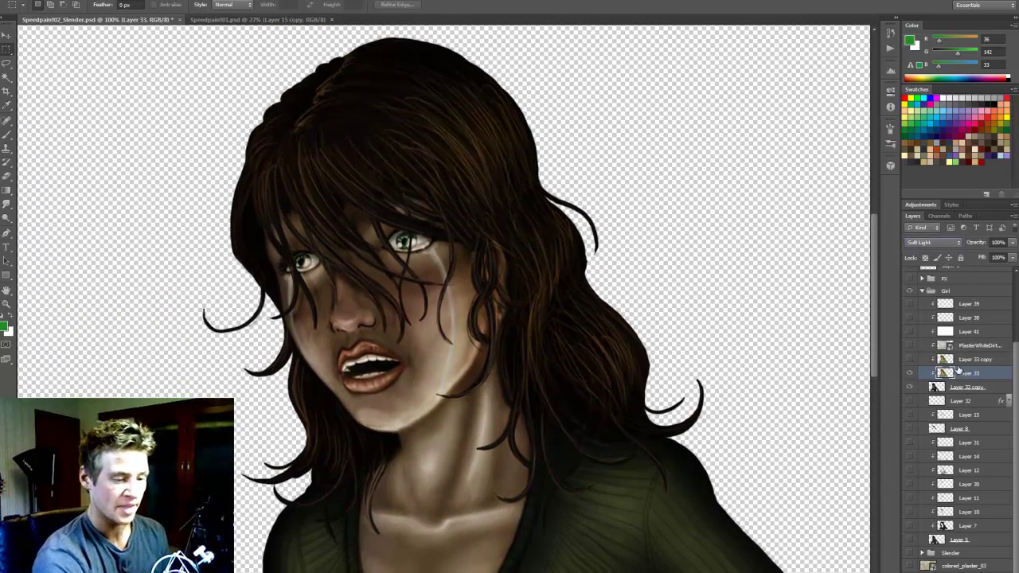
click(908, 344)
click(909, 345)
click(909, 345)
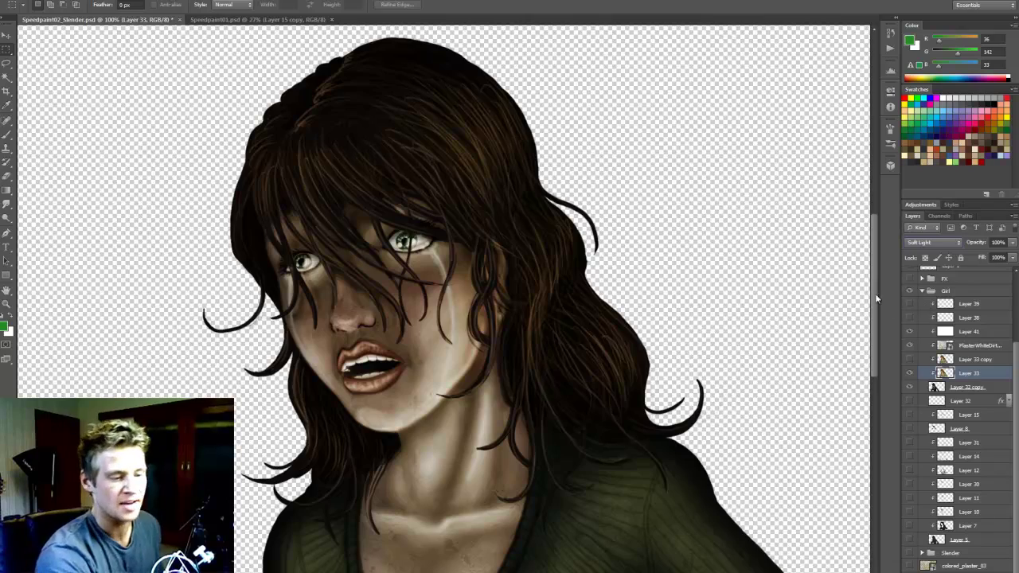
drag(874, 292, 868, 374)
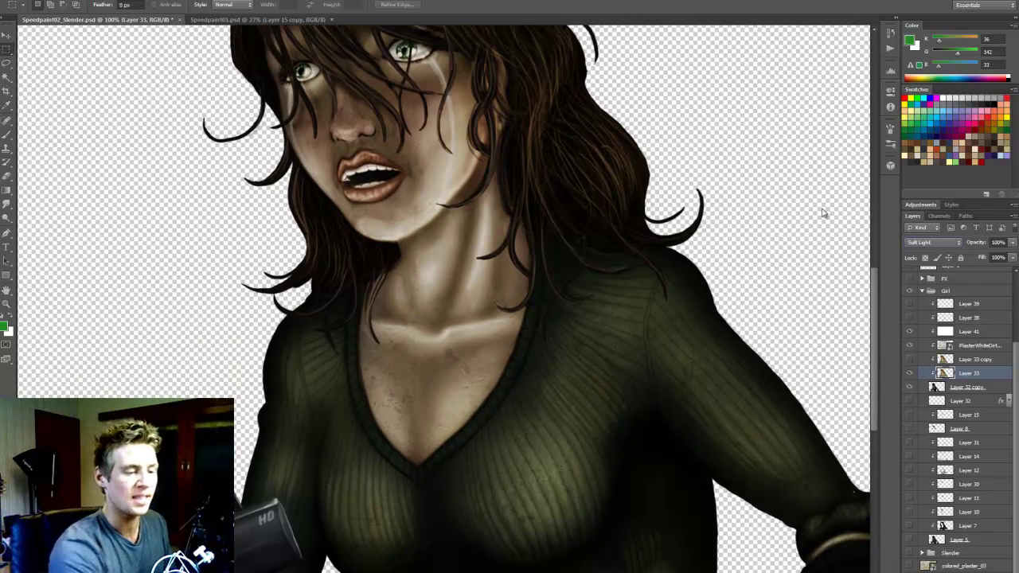
scroll(823, 211, up, 3)
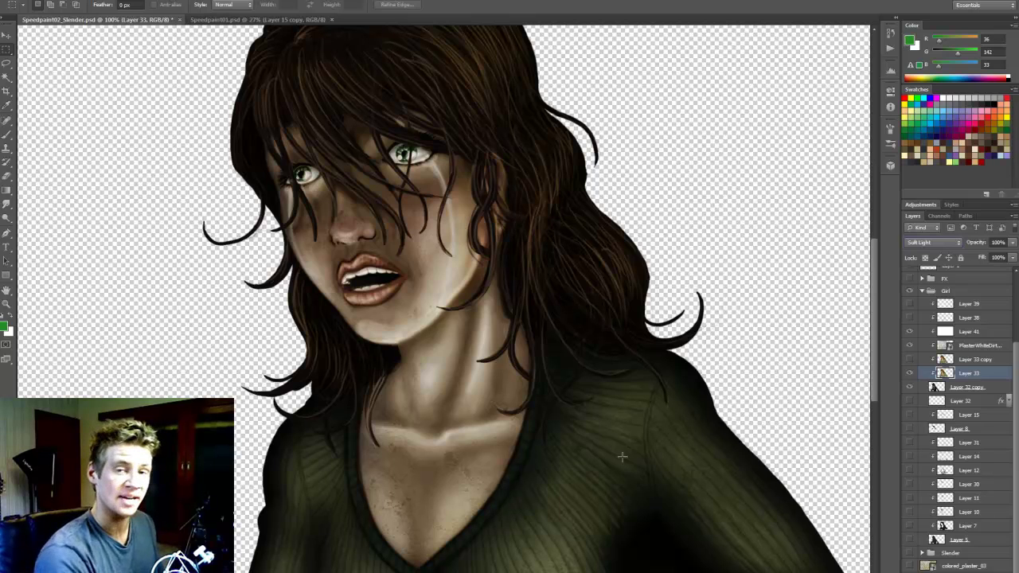
click(910, 331)
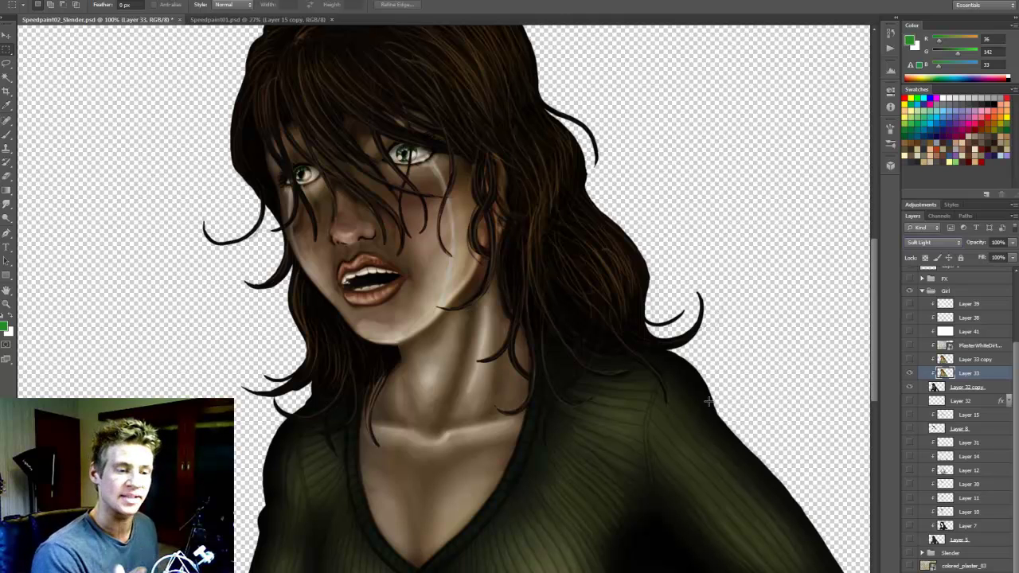
Step: Switch to Speedpaint01.psd and hide the BG, FX, Chains and Color groups to isolate the grayscale monster
click(290, 20)
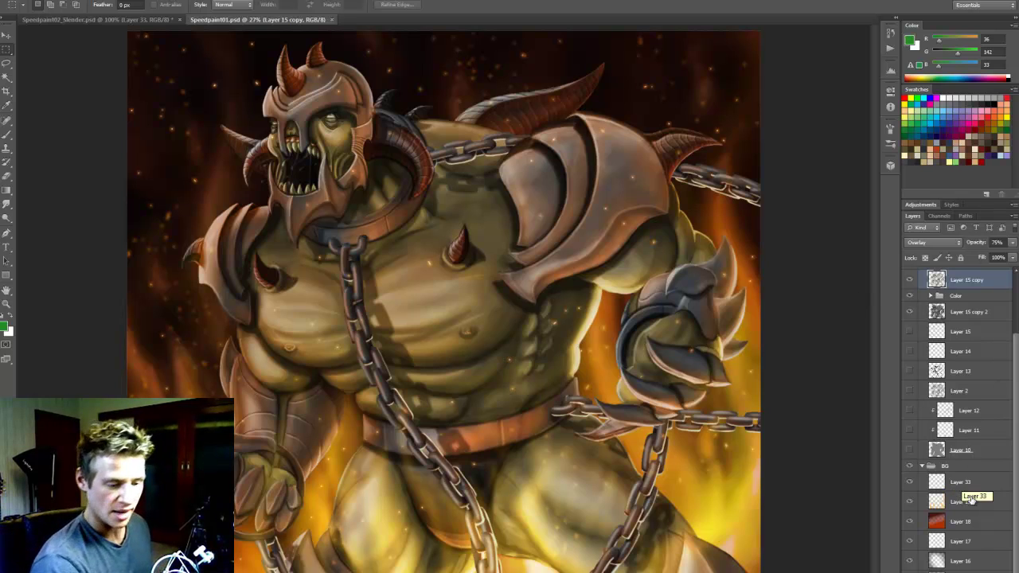
click(909, 468)
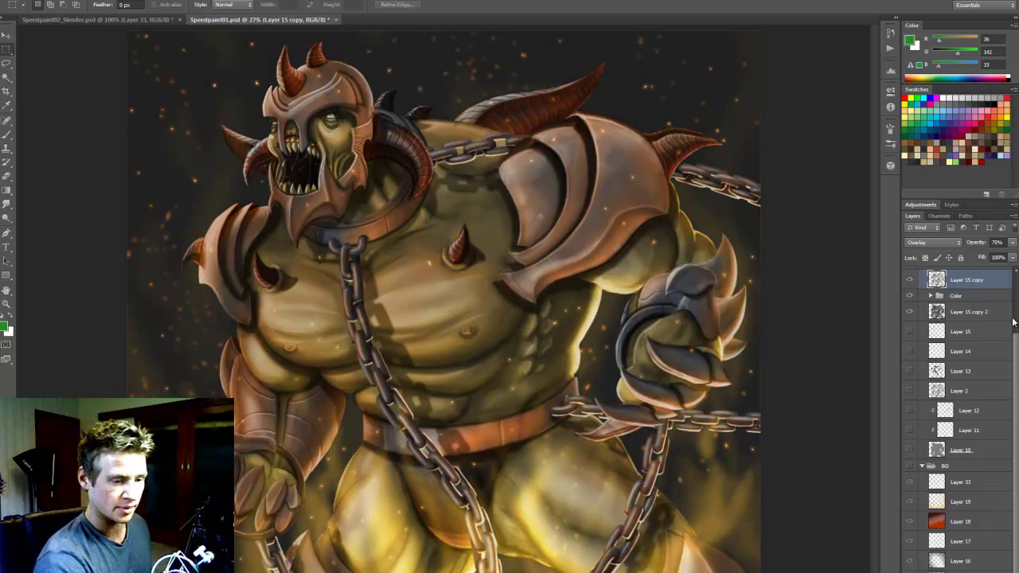
scroll(1015, 343, up, 3)
click(908, 272)
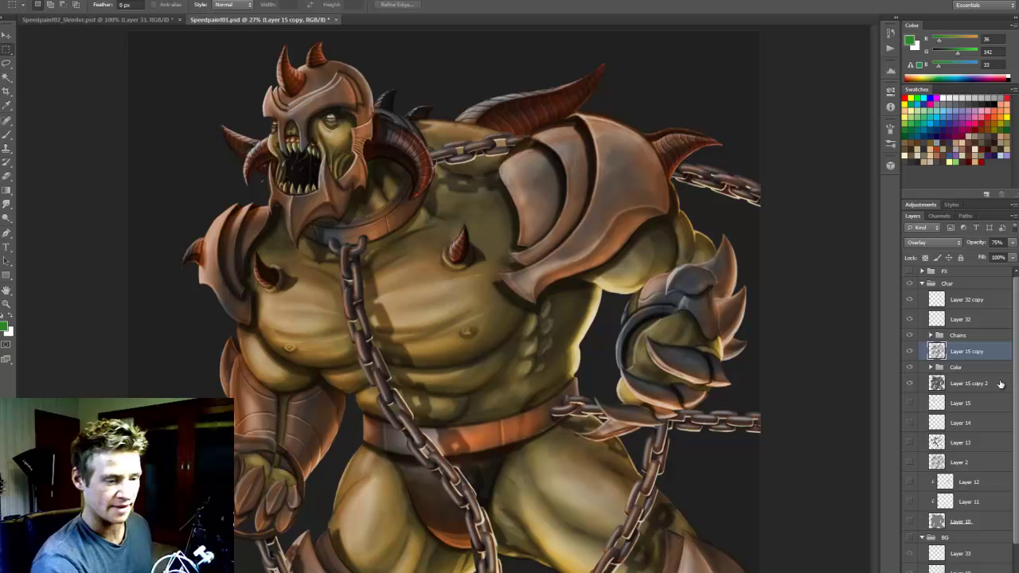
click(909, 335)
click(909, 367)
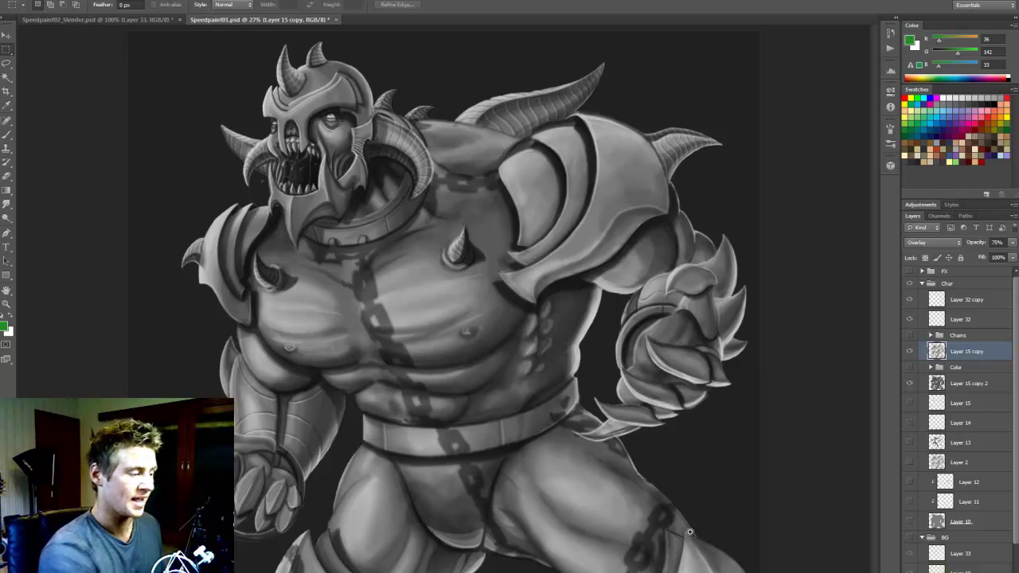
Step: Examine the grayscale shading of the monster's helmet, shoulder armor and chest at 50% zoom
key(z)
click(338, 291)
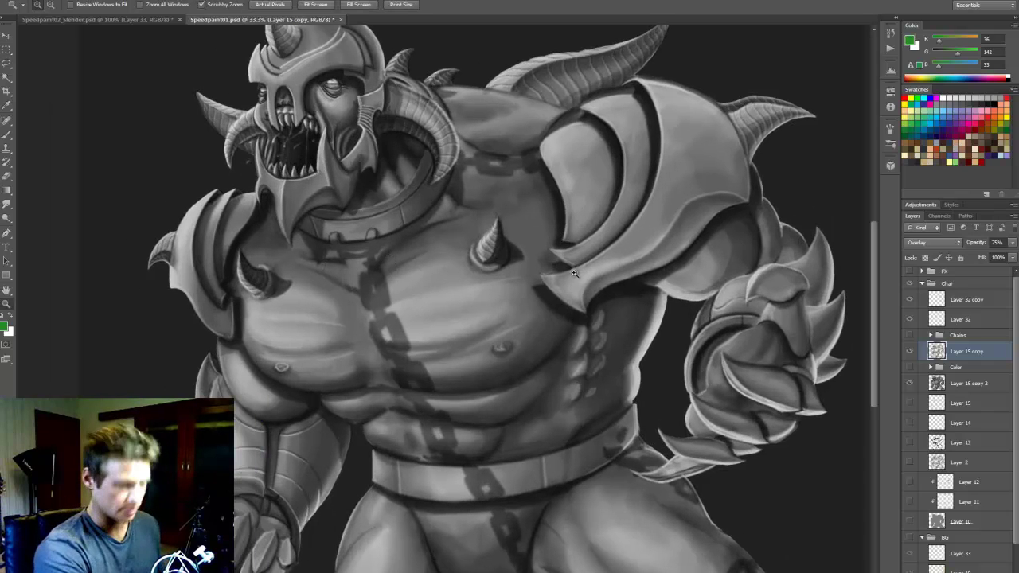
key(m)
scroll(873, 274, up, 2)
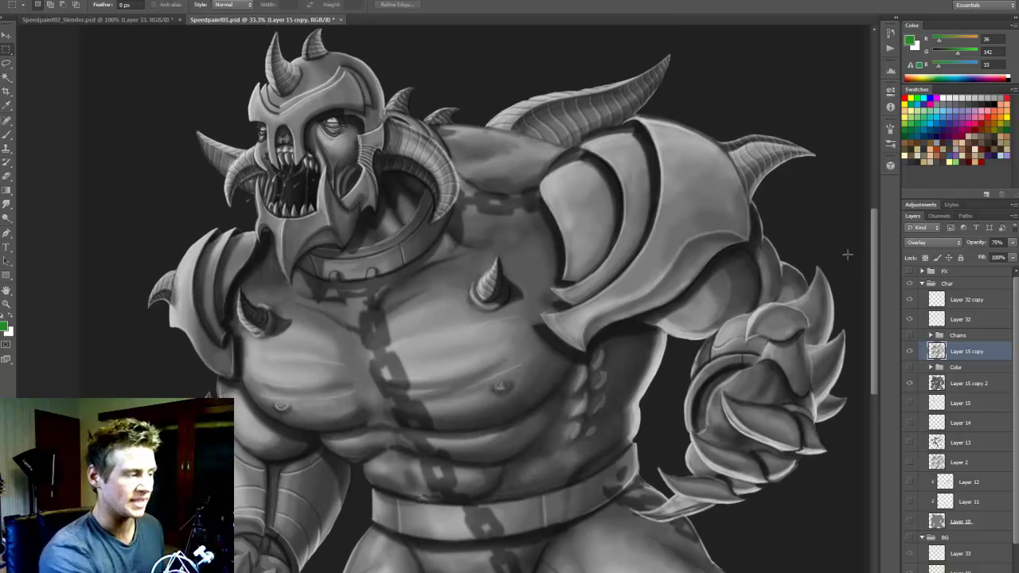
key(z)
click(471, 169)
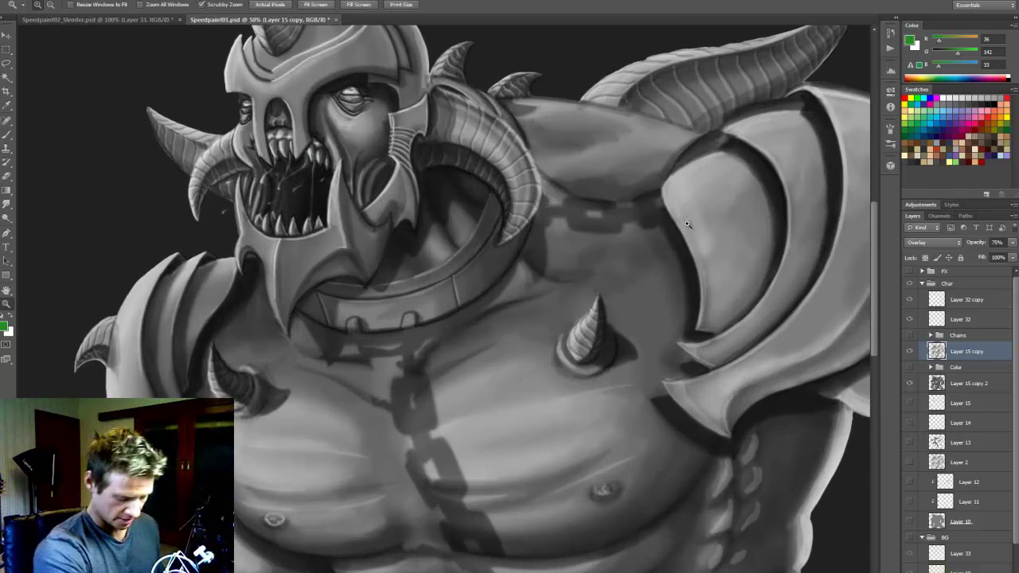
key(m)
scroll(874, 217, up, 2)
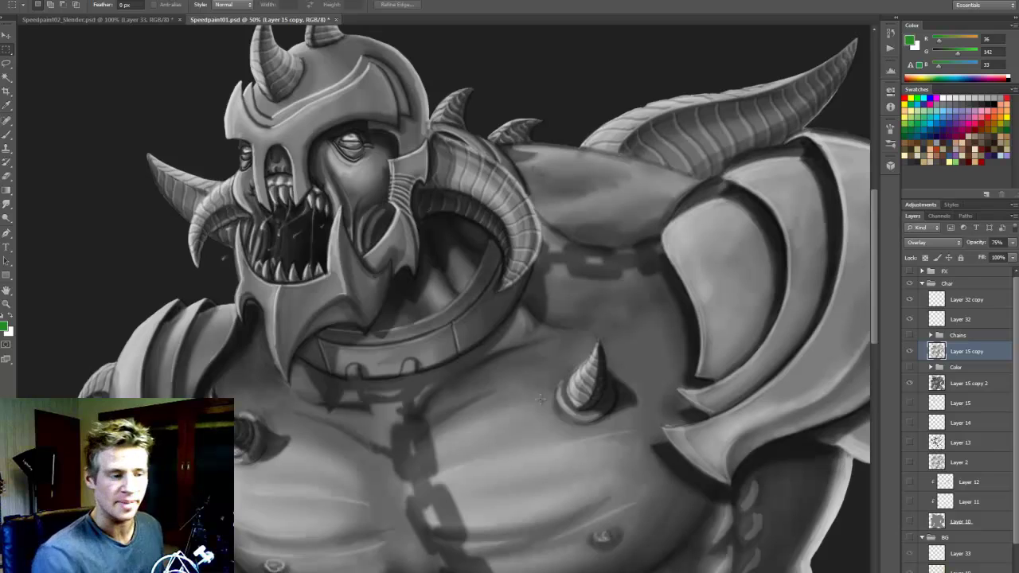
scroll(874, 304, down, 2)
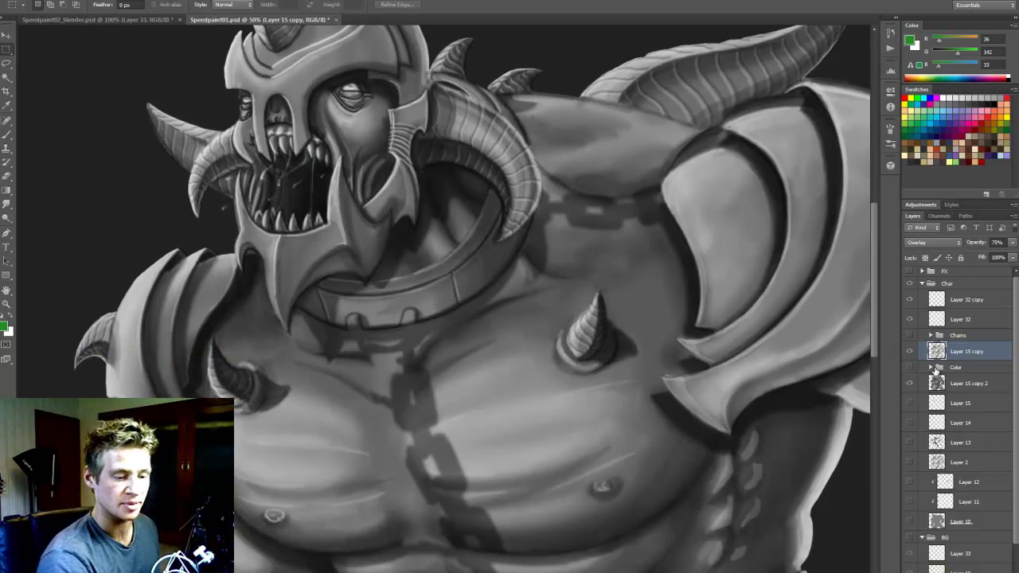
Step: Expand and show the Color group, and hide its layers from Layer 26 down through Layer 21
click(931, 368)
scroll(947, 350, down, 3)
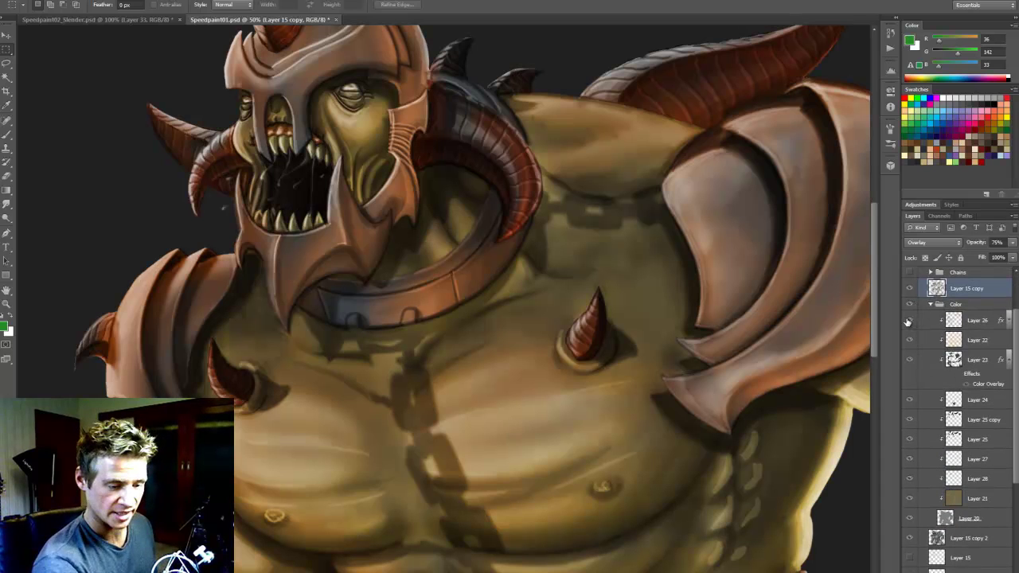
drag(908, 323, 912, 480)
click(908, 498)
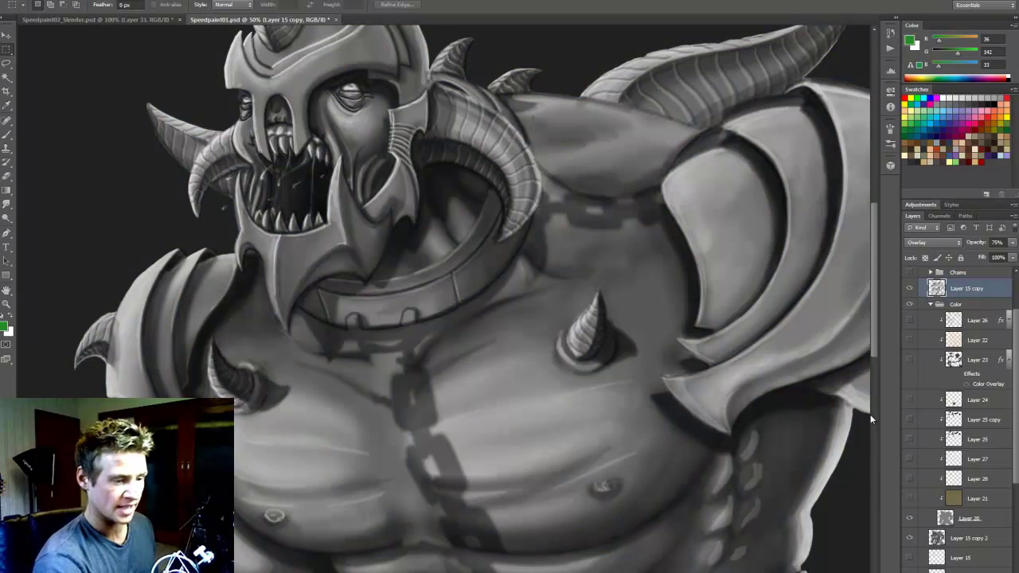
Step: Show Layer 21, the brown base tone in the Color group, and zoom out to 33.3% to view it across the monster
scroll(876, 347, down, 1)
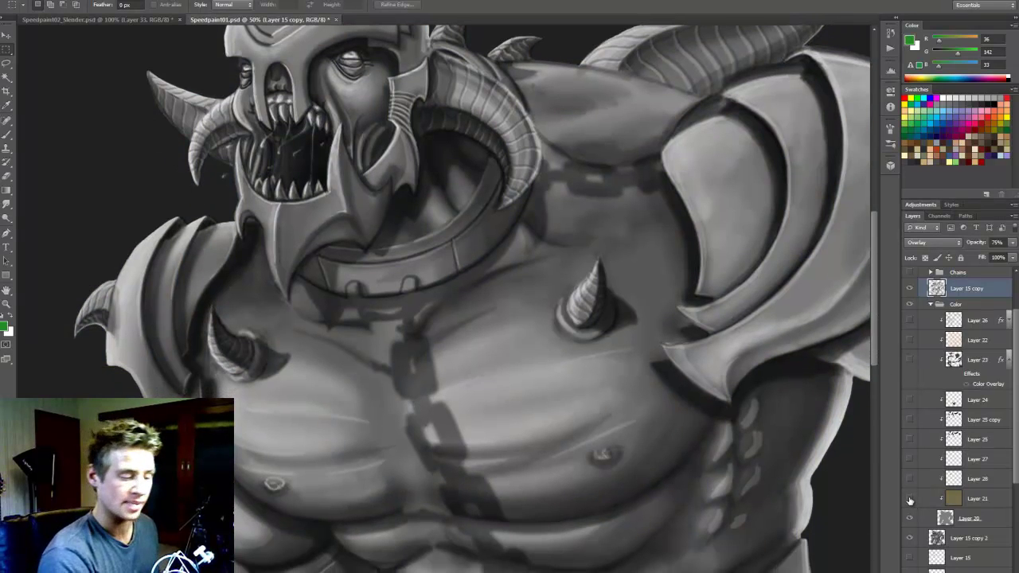
click(909, 498)
key(z)
right_click(491, 332)
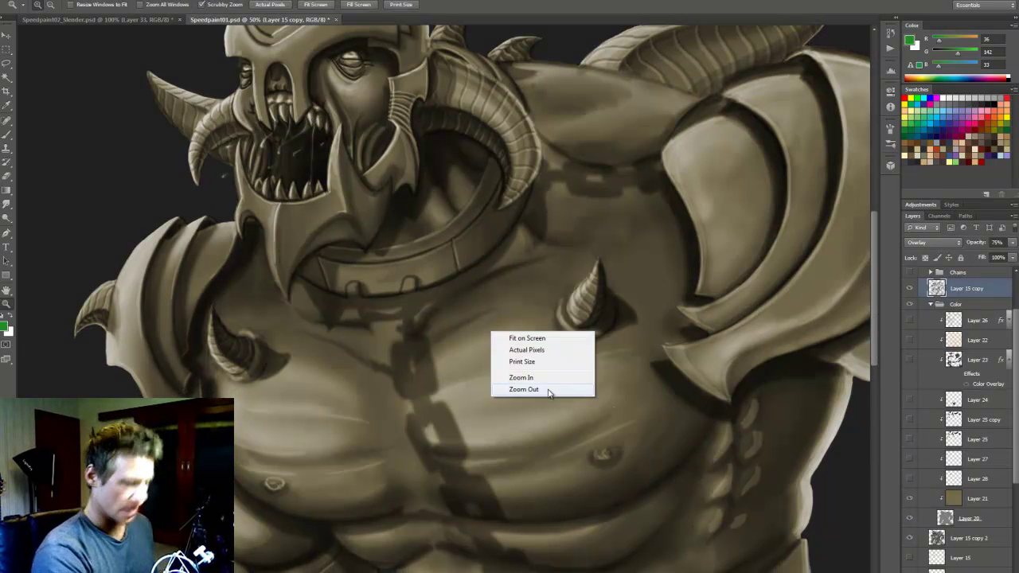
click(553, 390)
key(m)
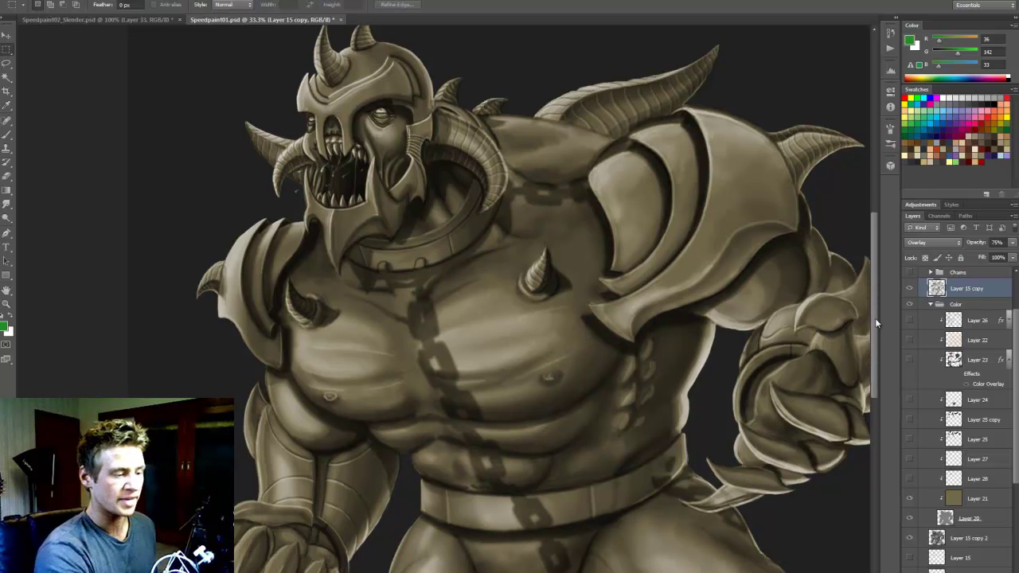
scroll(875, 317, down, 6)
scroll(871, 358, up, 5)
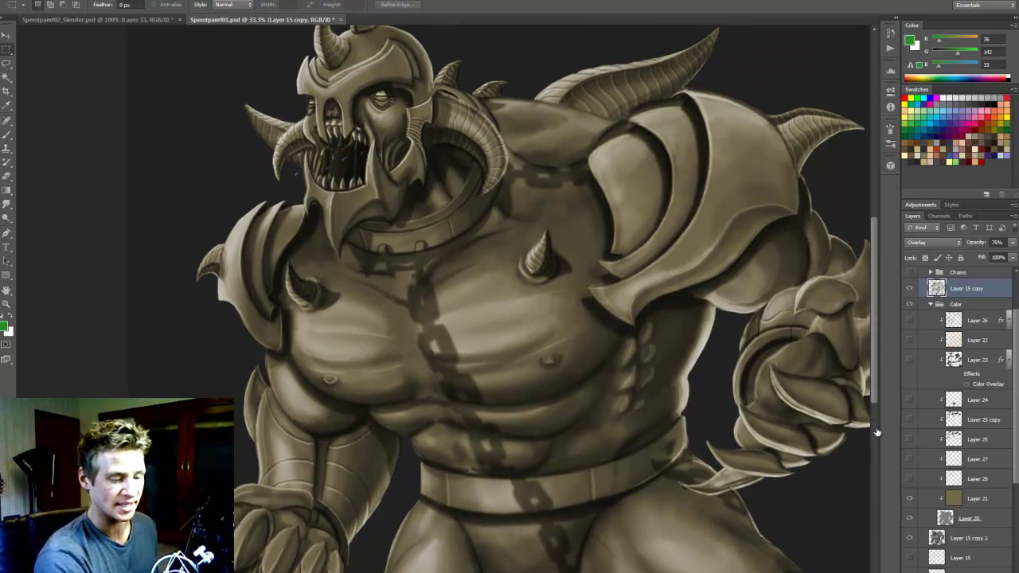
Step: Show Layer 28 and Layer 27 above the brown base tone in the Color group
click(908, 479)
click(908, 479)
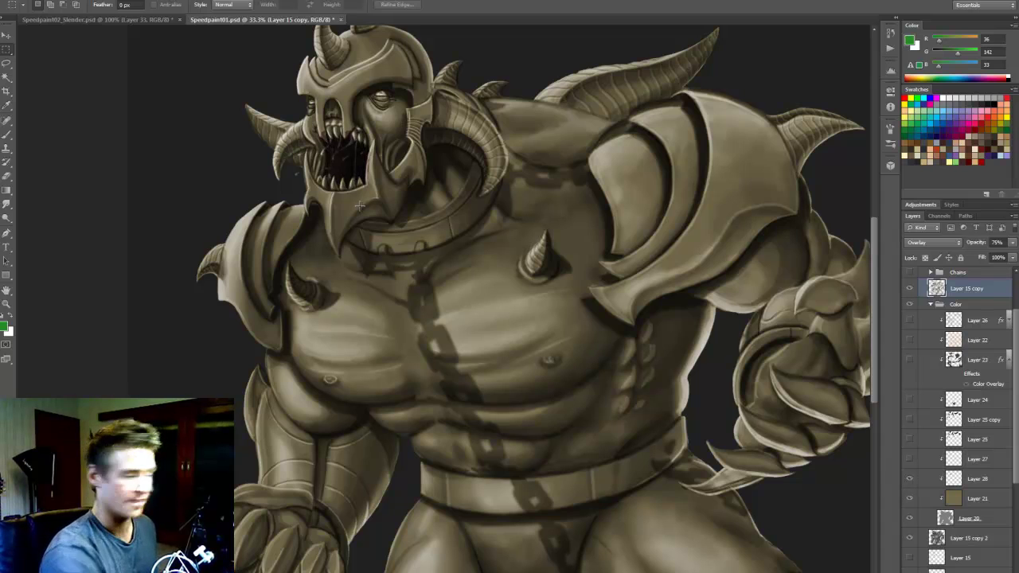
click(909, 460)
click(909, 459)
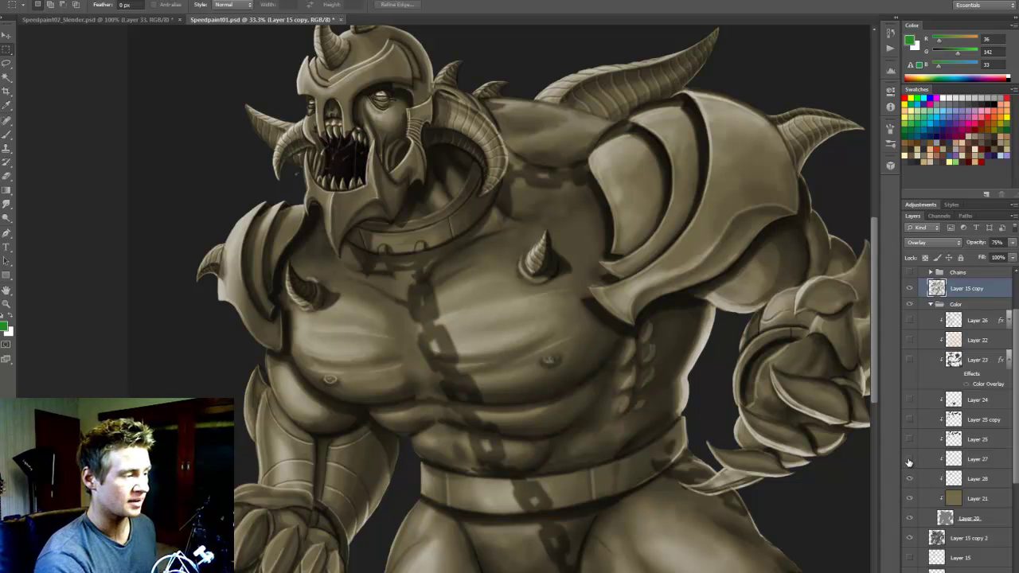
Step: Show Layer 27 and Layer 25 in the Color group, compare the horns with and without Layer 25, and select it
click(909, 460)
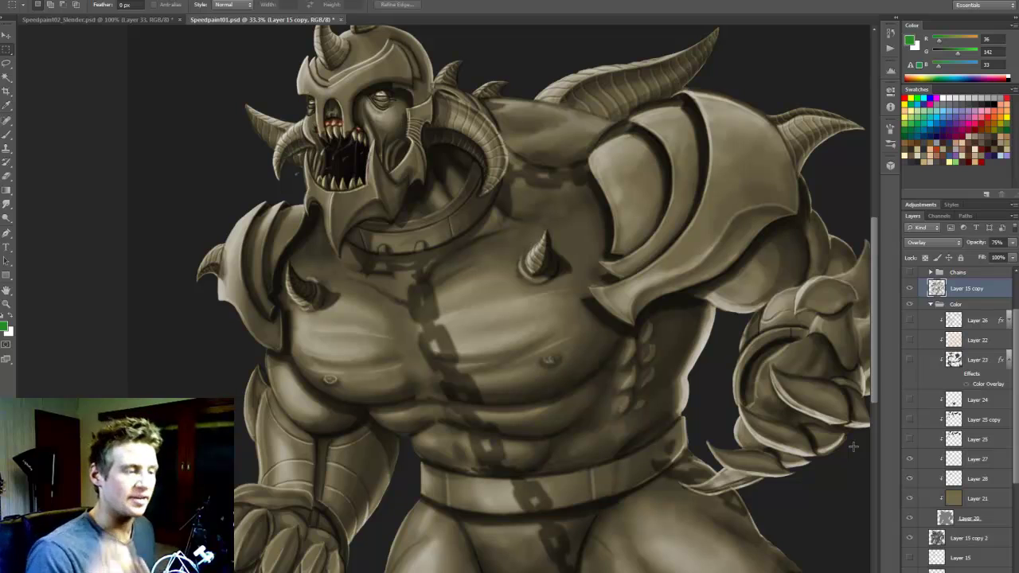
click(910, 439)
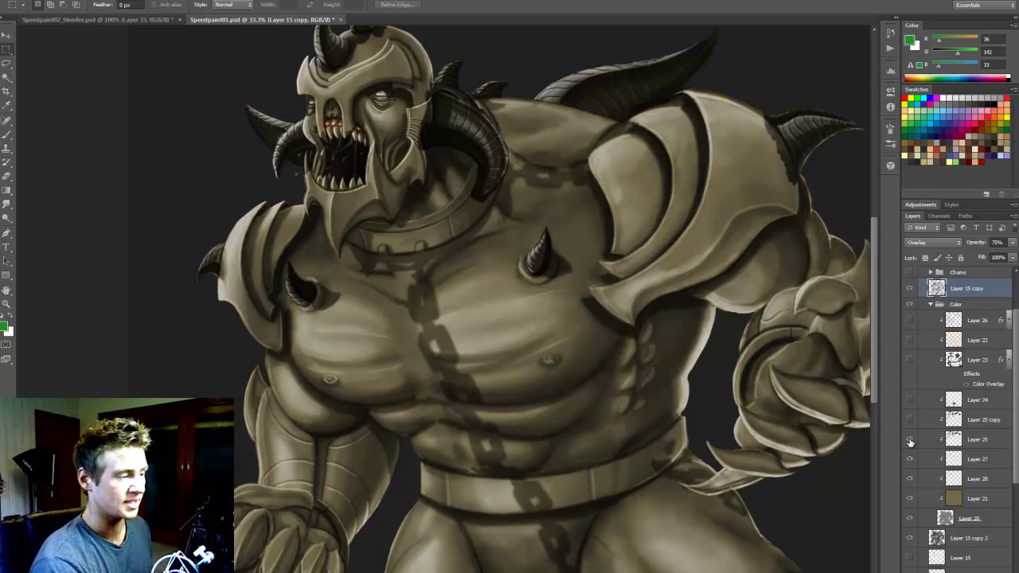
click(910, 439)
click(910, 439)
scroll(555, 156, up, 2)
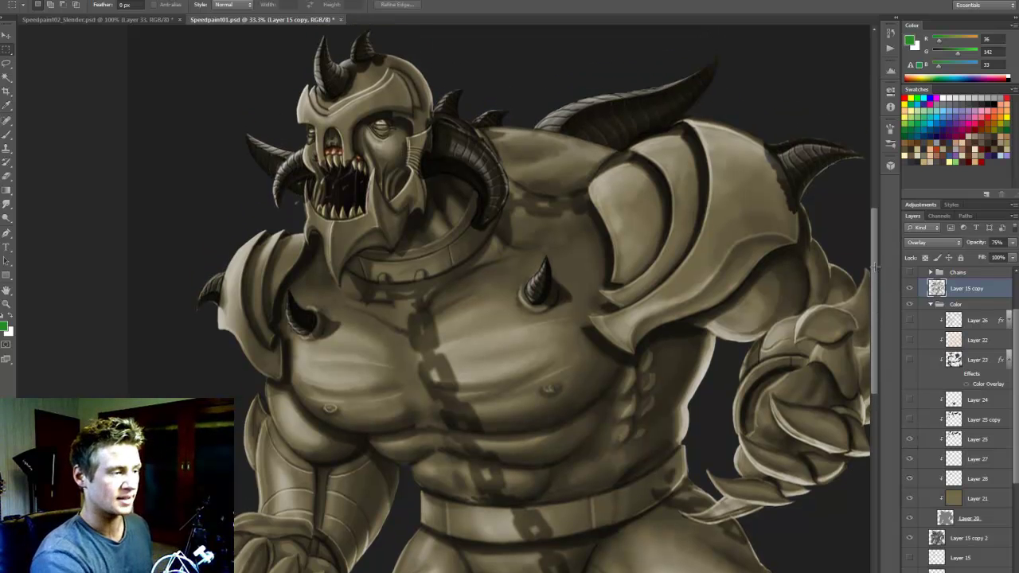
click(970, 443)
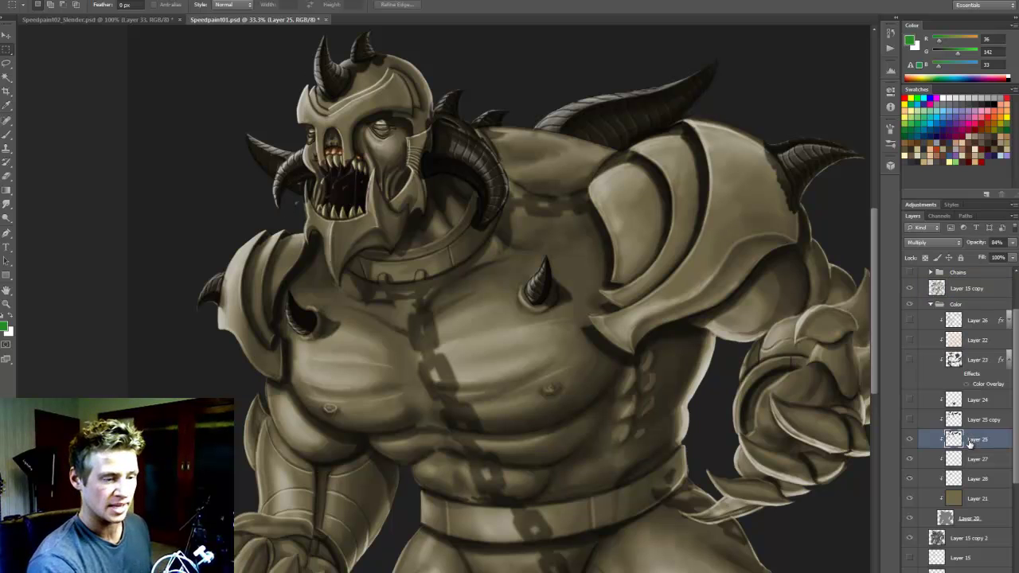
Step: Show Layer 25 copy, Layer 24 and Layer 23 in the Color group, and select Layer 23, the blue-gray armor color
click(910, 420)
click(955, 422)
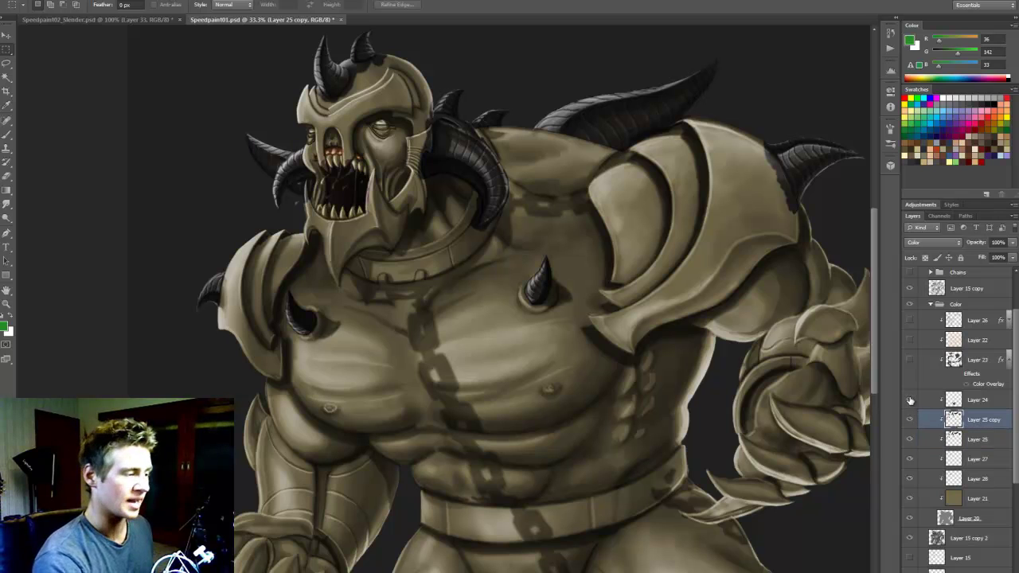
mouse_move(874, 352)
mouse_down()
mouse_move(874, 414)
mouse_move(874, 355)
mouse_up()
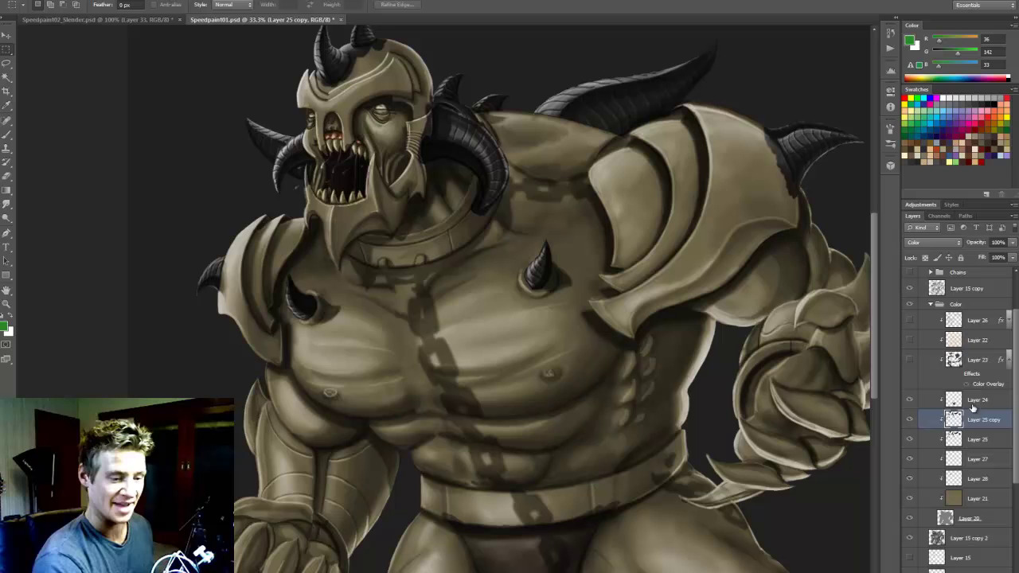
click(910, 361)
click(967, 359)
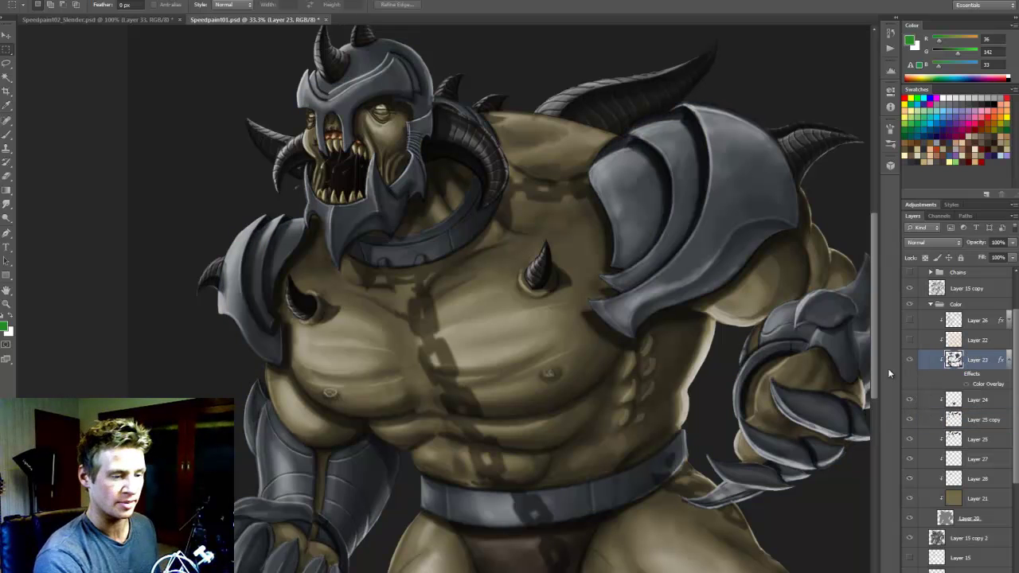
scroll(878, 377, up, 1)
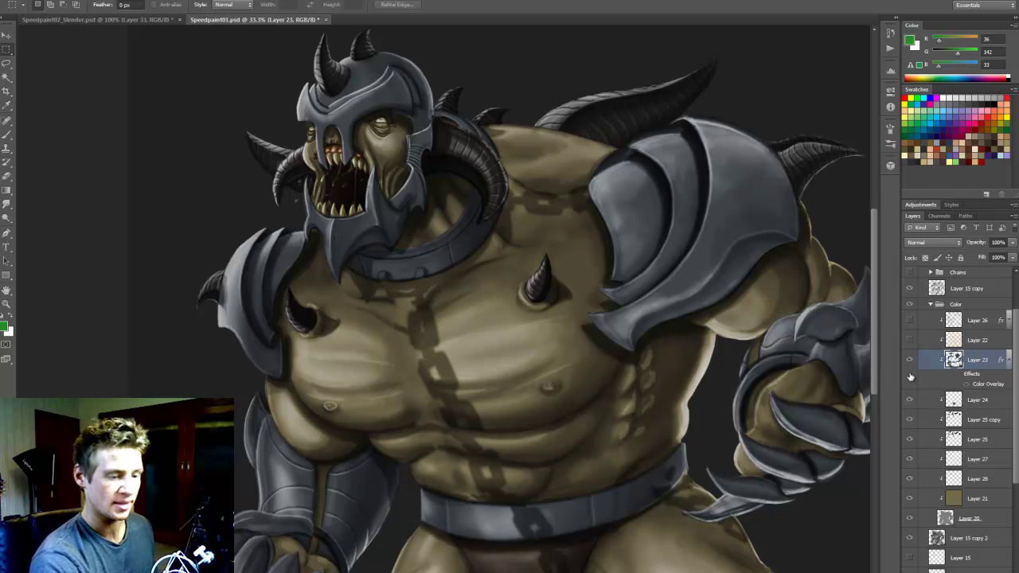
Step: Show Layer 22 above the armor color, switching it off and on to compare its effect on skin, horns and armor
click(911, 342)
click(911, 341)
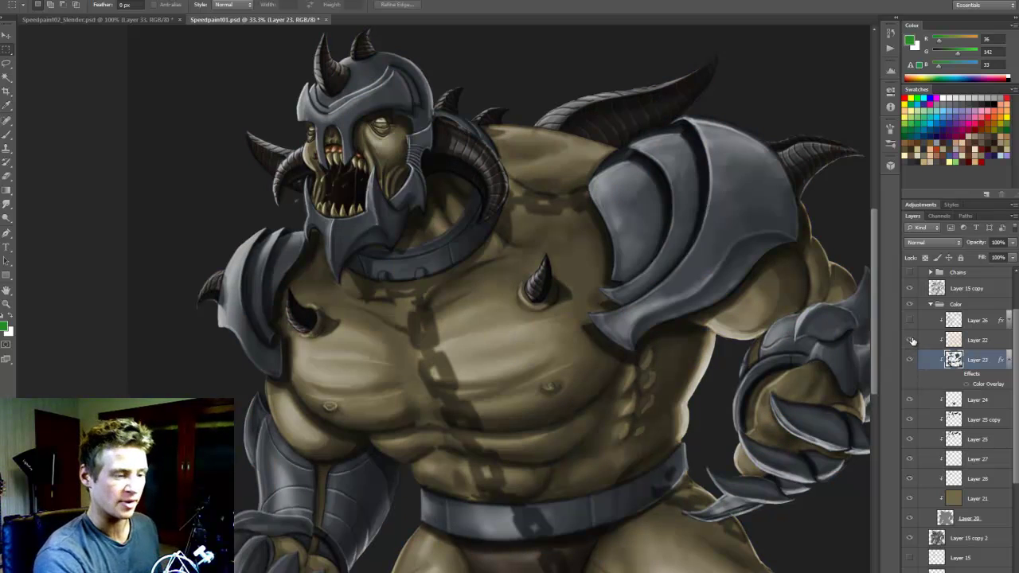
click(911, 342)
click(911, 340)
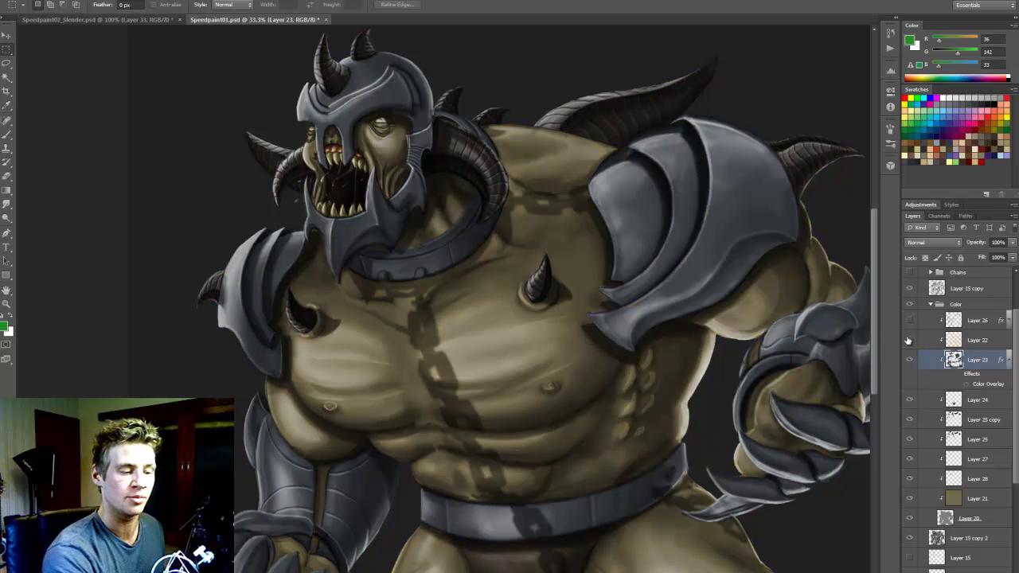
click(911, 339)
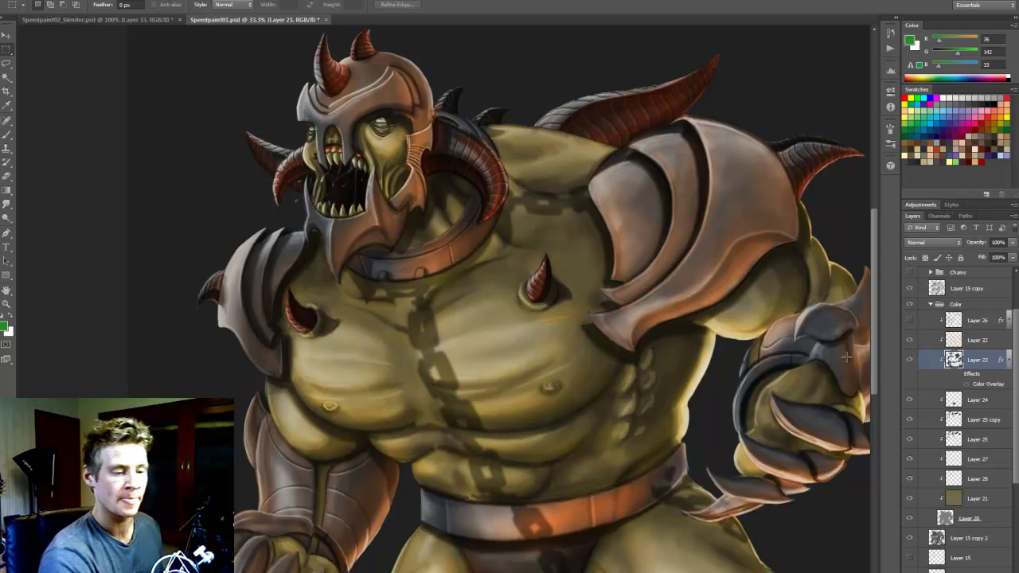
click(909, 340)
click(910, 340)
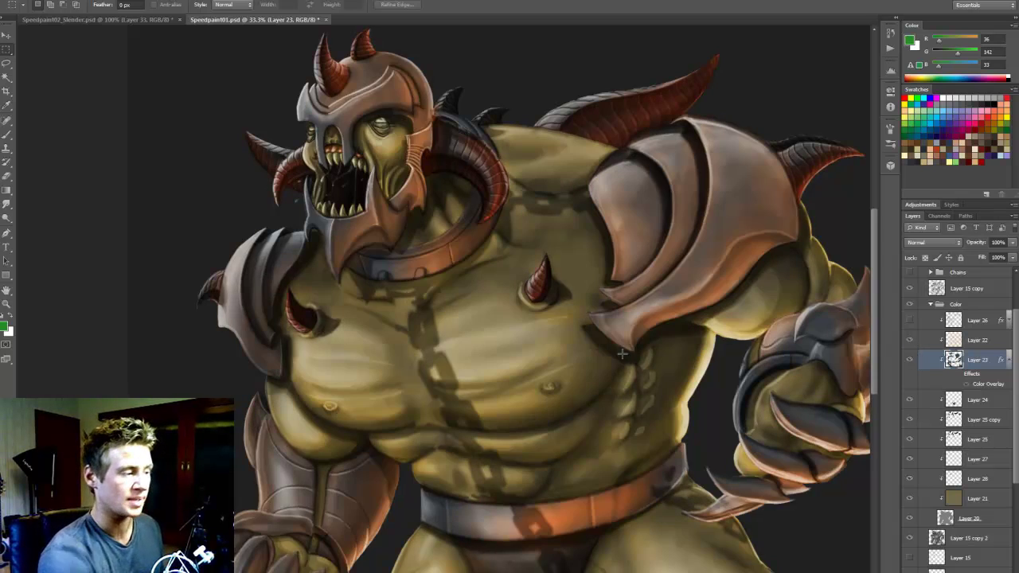
Step: Zoom out to 27%, select Layer 22 and compare the larger view of the monster with and without it
key(z)
right_click(506, 301)
click(527, 307)
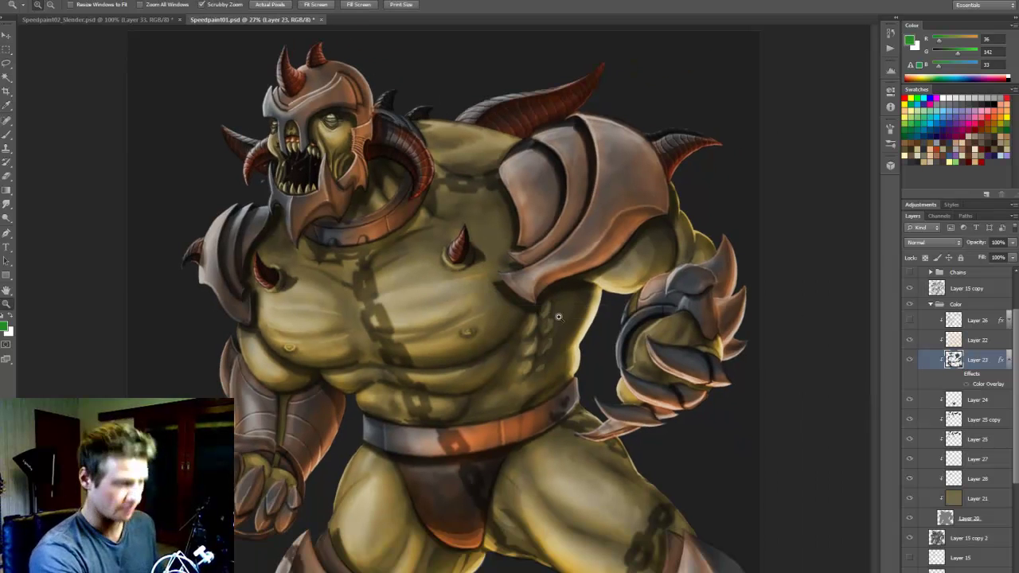
key(m)
click(910, 340)
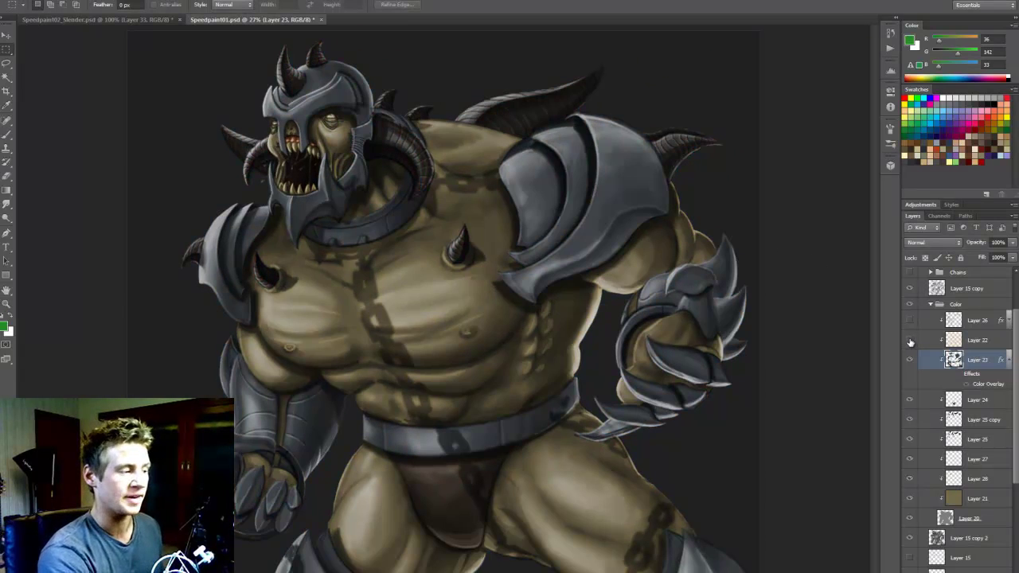
click(909, 341)
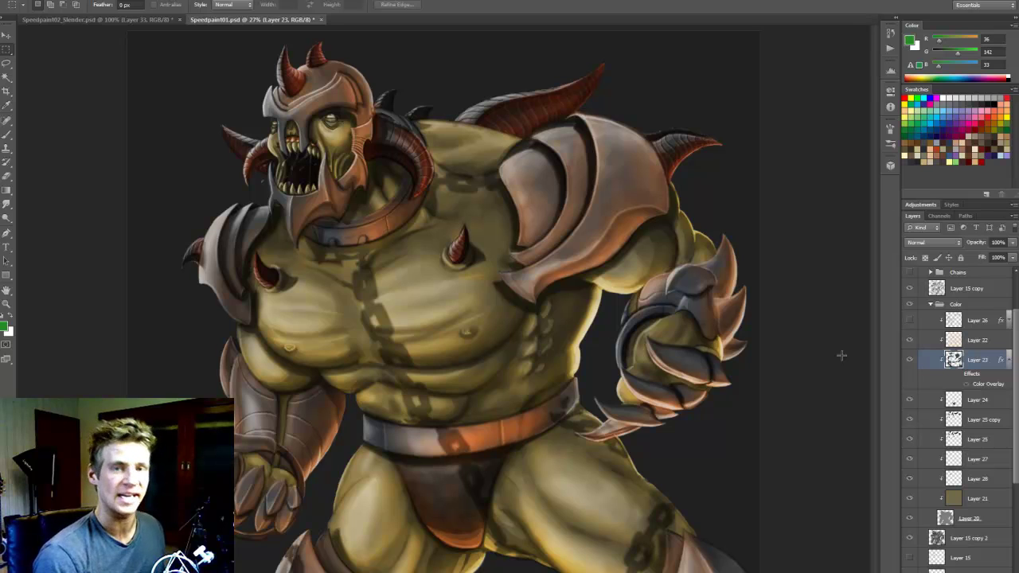
click(972, 341)
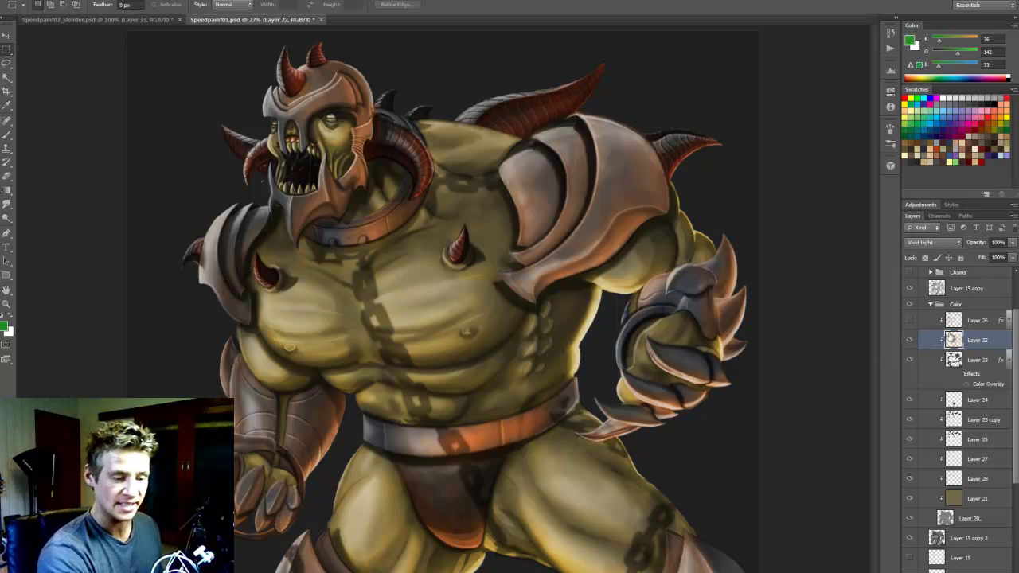
click(910, 341)
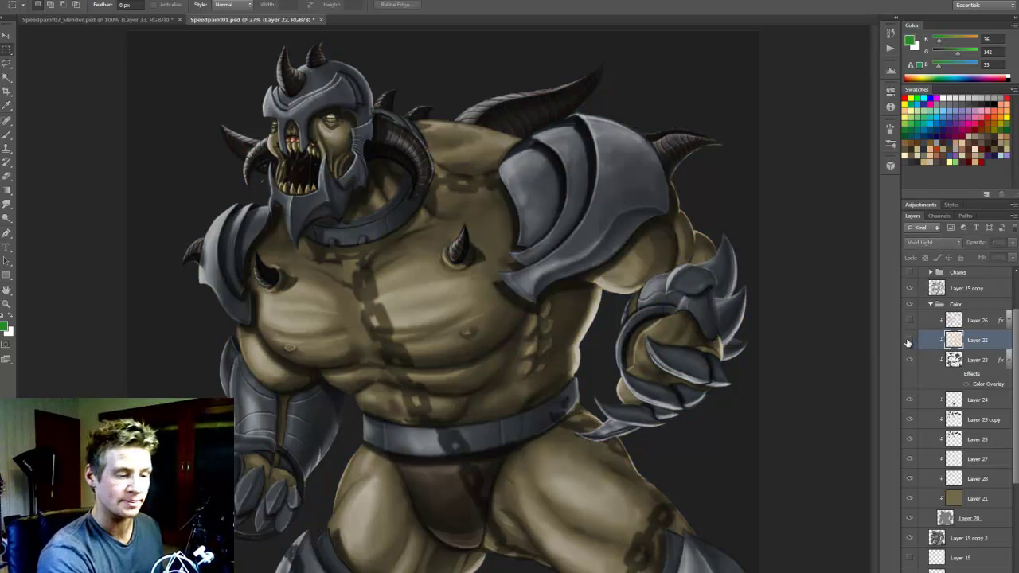
click(909, 341)
Step: Try Layer 22 in Normal blend mode with Layers 23 down through 21 hidden, toggling it over the grayscale shading
click(936, 242)
click(927, 255)
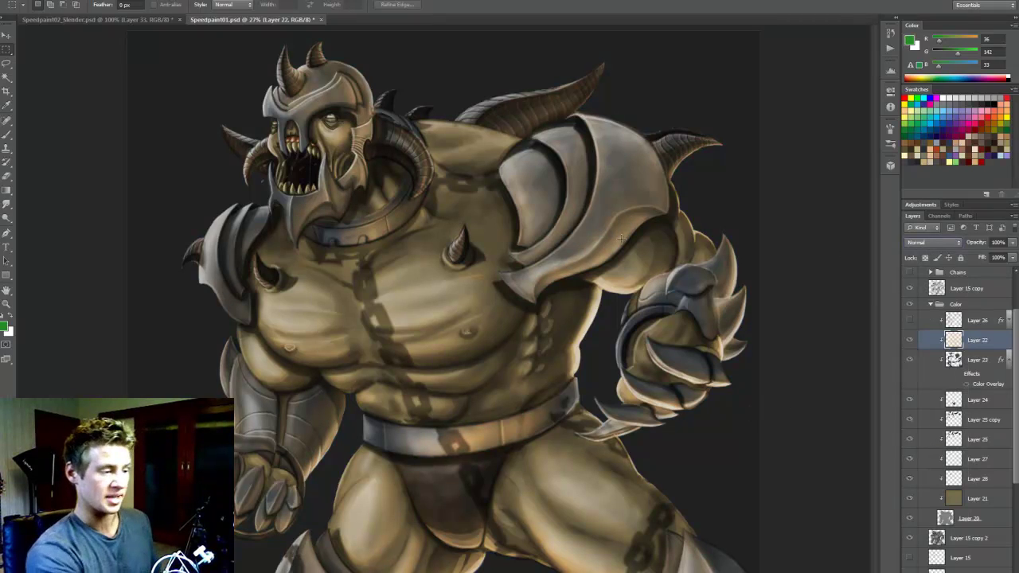
click(908, 498)
click(910, 340)
click(909, 340)
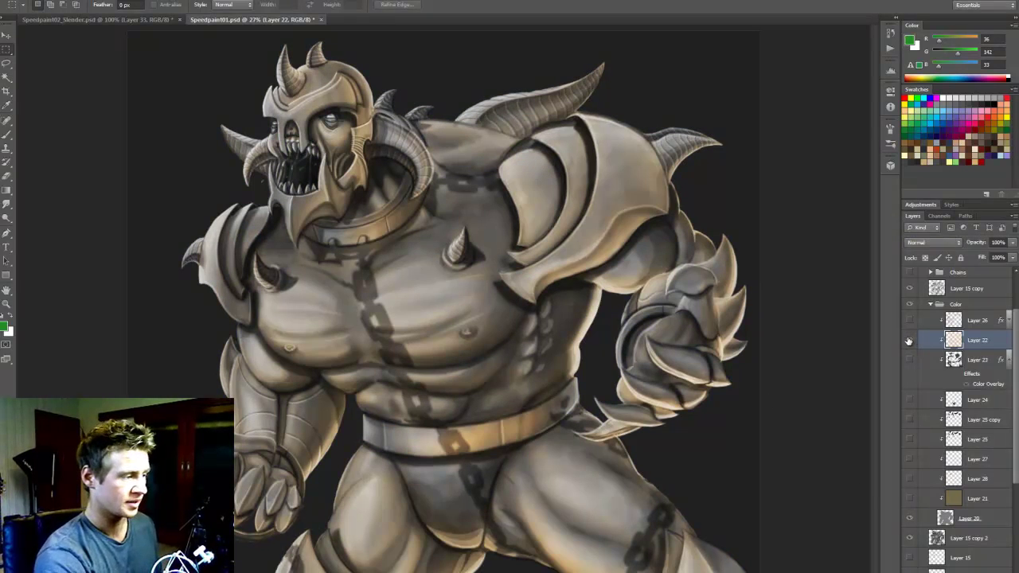
click(910, 340)
click(910, 340)
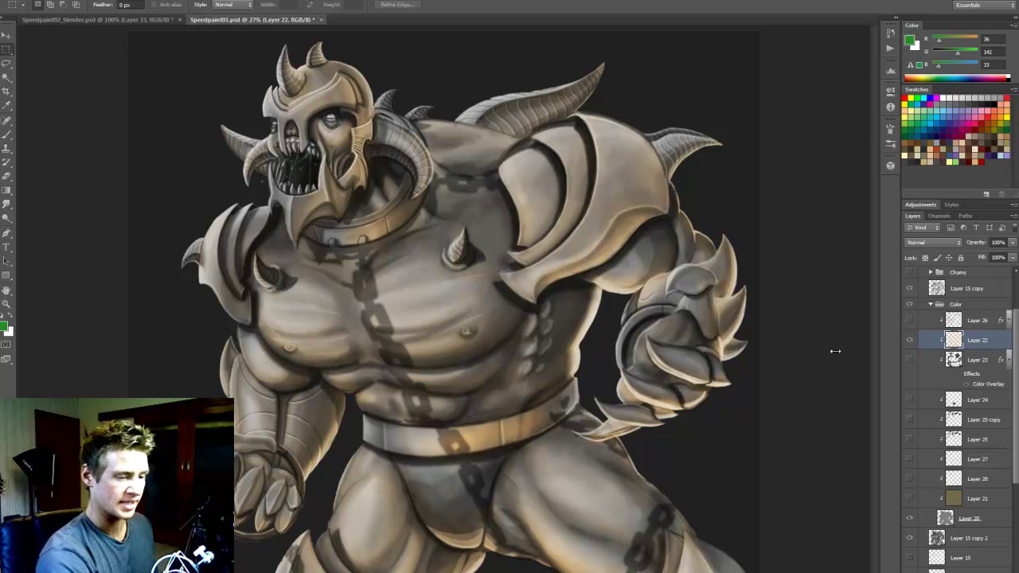
click(910, 340)
click(910, 340)
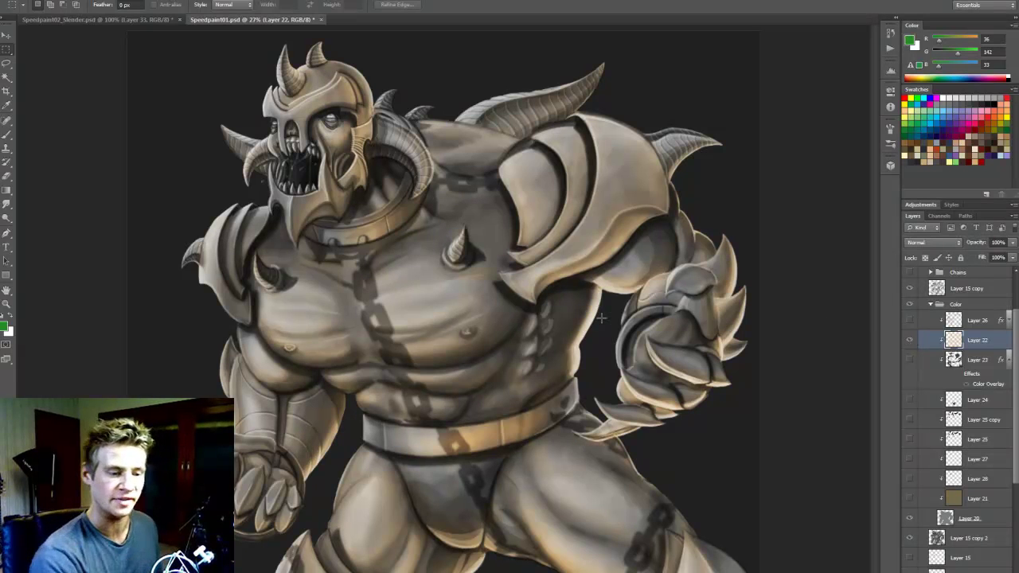
Step: Set Layer 22's blend mode back to Vivid Light and show the hidden color layers from Layer 23 down through Layer 21
click(933, 242)
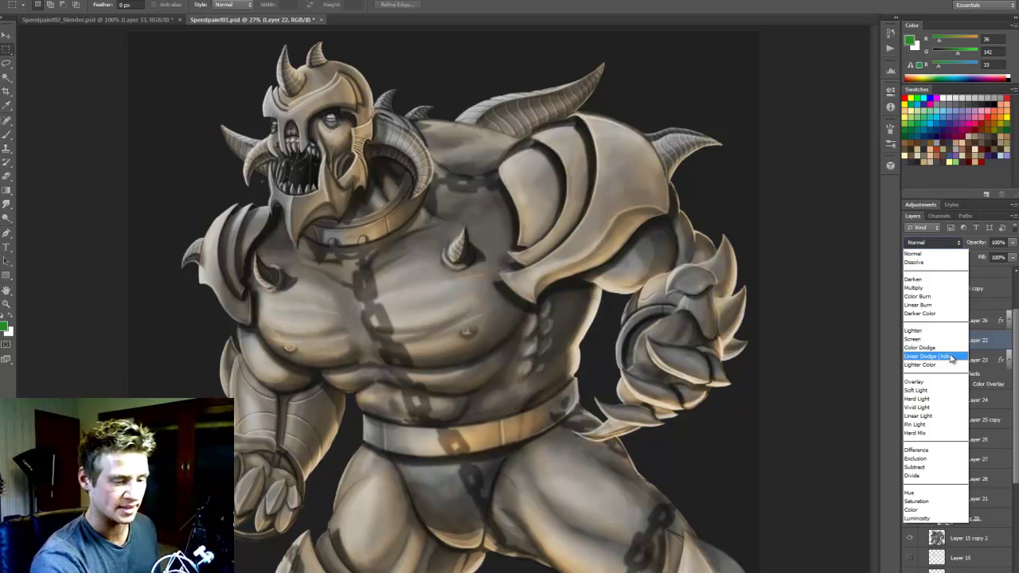
click(927, 406)
drag(909, 400, 909, 500)
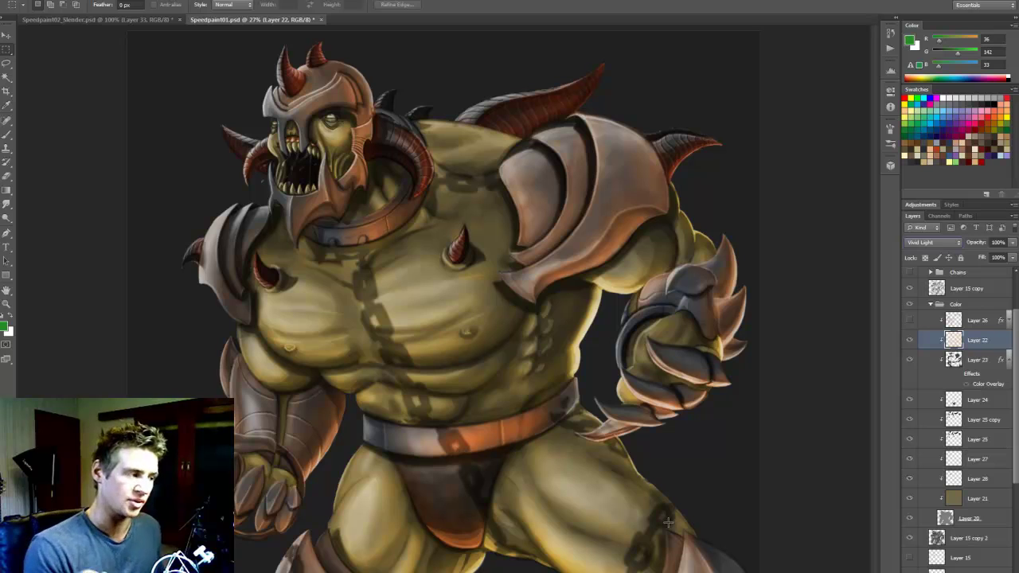
Step: Select and show Layer 26 at the top of the Color group, comparing the monster with and without it
click(910, 321)
click(909, 321)
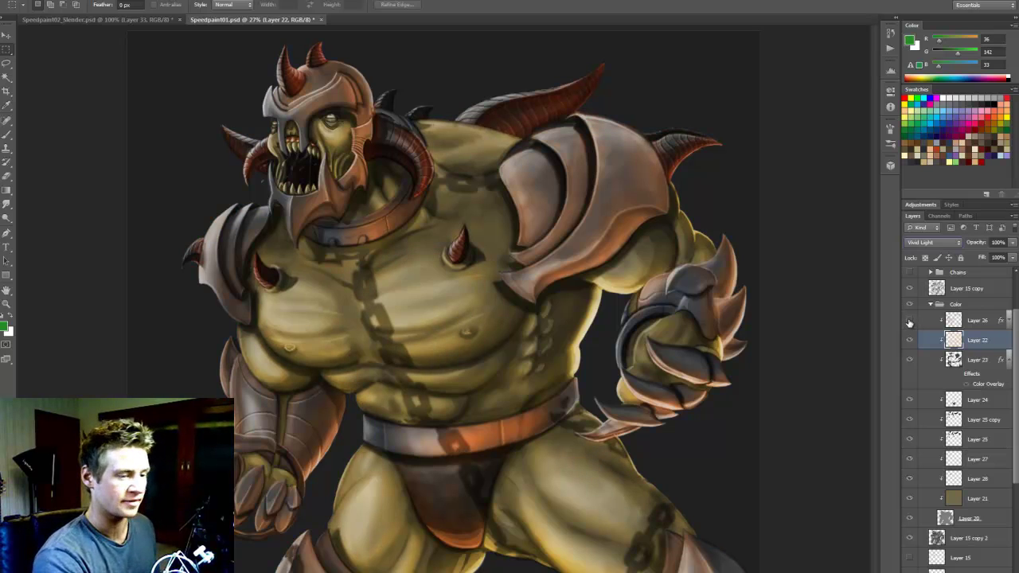
click(909, 321)
click(933, 322)
click(909, 320)
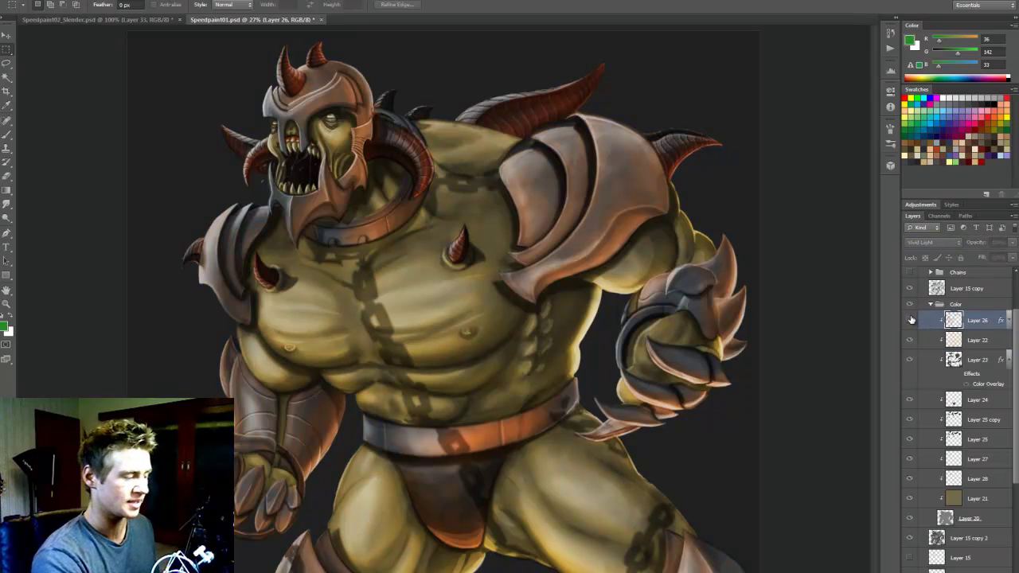
click(909, 320)
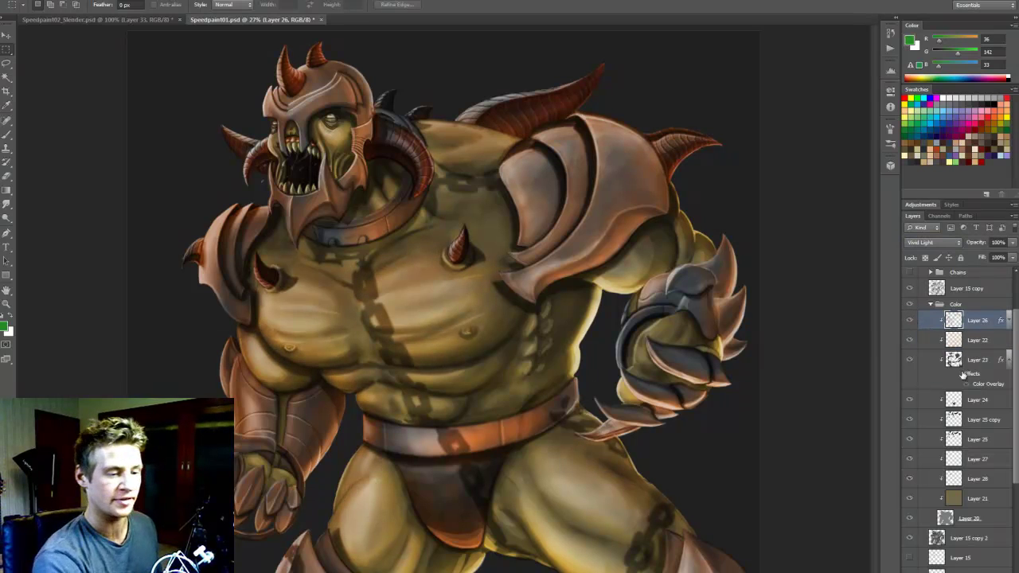
Step: Collapse the Color group and show the Chains, FX and BG groups to complete the painting
click(929, 306)
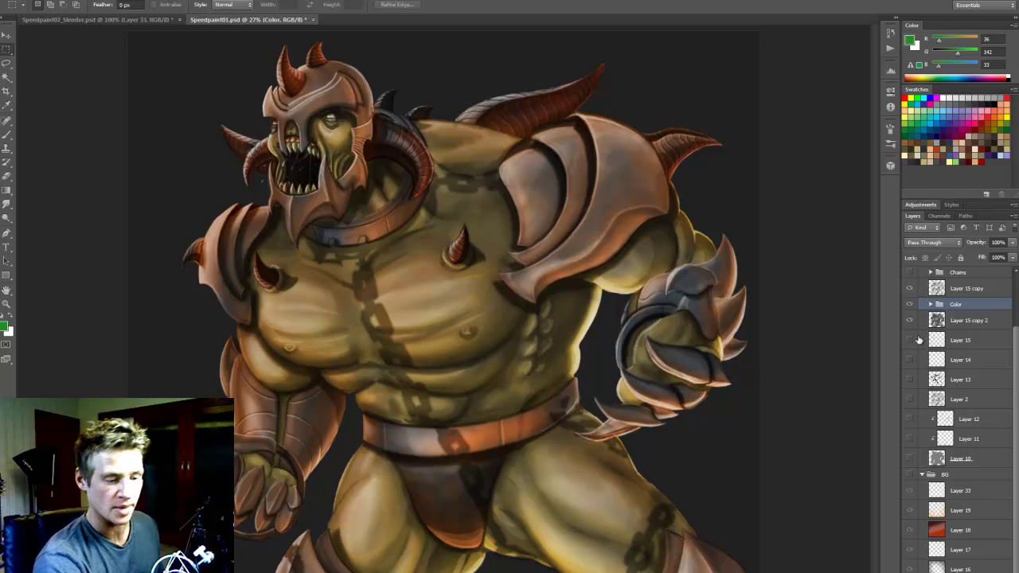
click(910, 273)
scroll(1013, 280, up, 3)
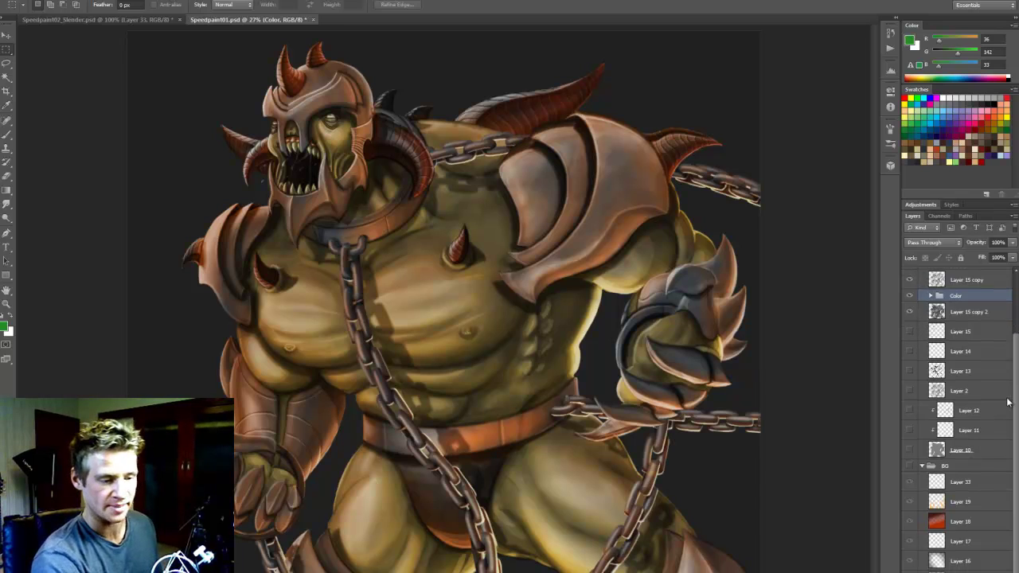
click(909, 272)
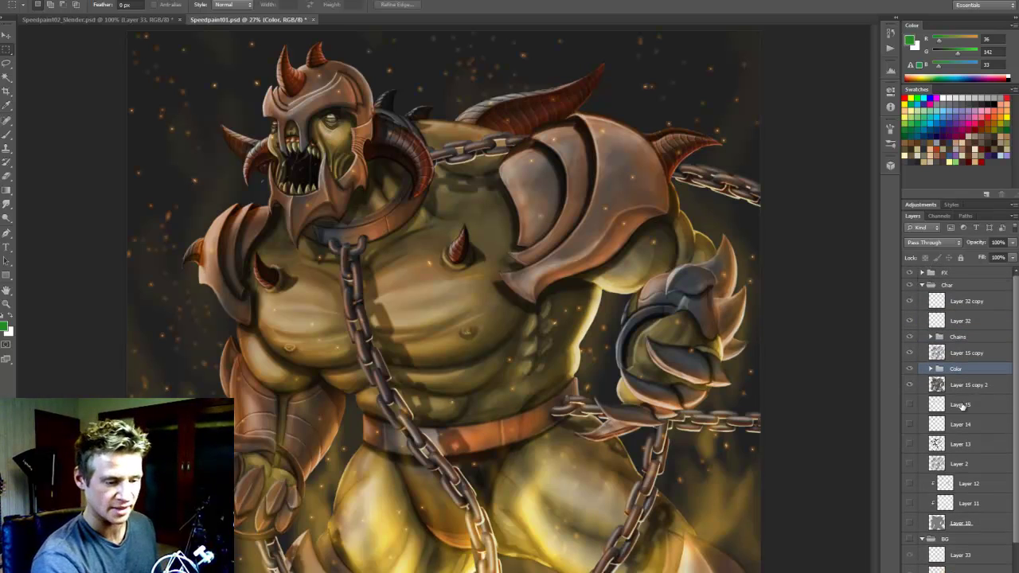
scroll(1005, 495, down, 3)
click(909, 465)
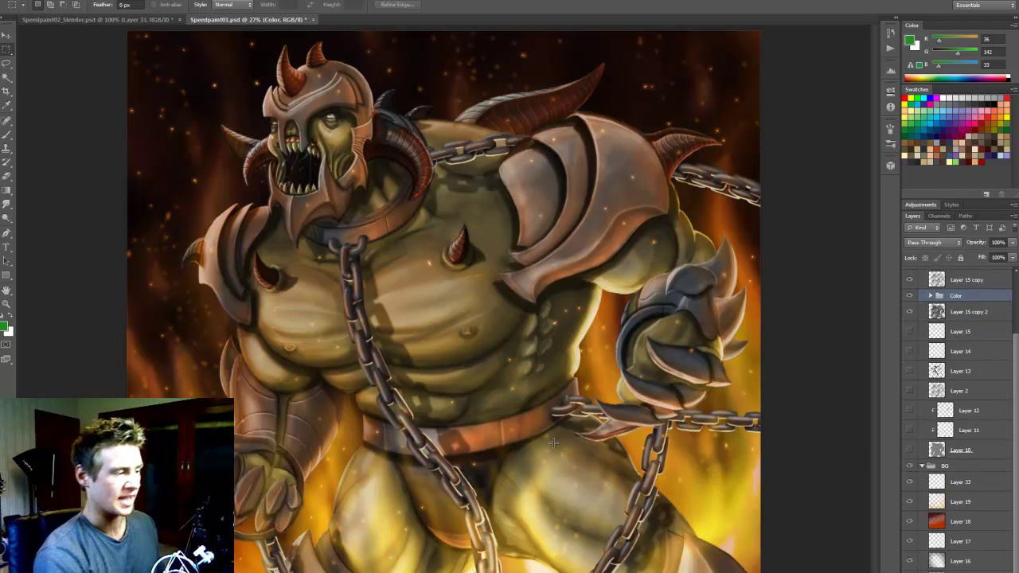